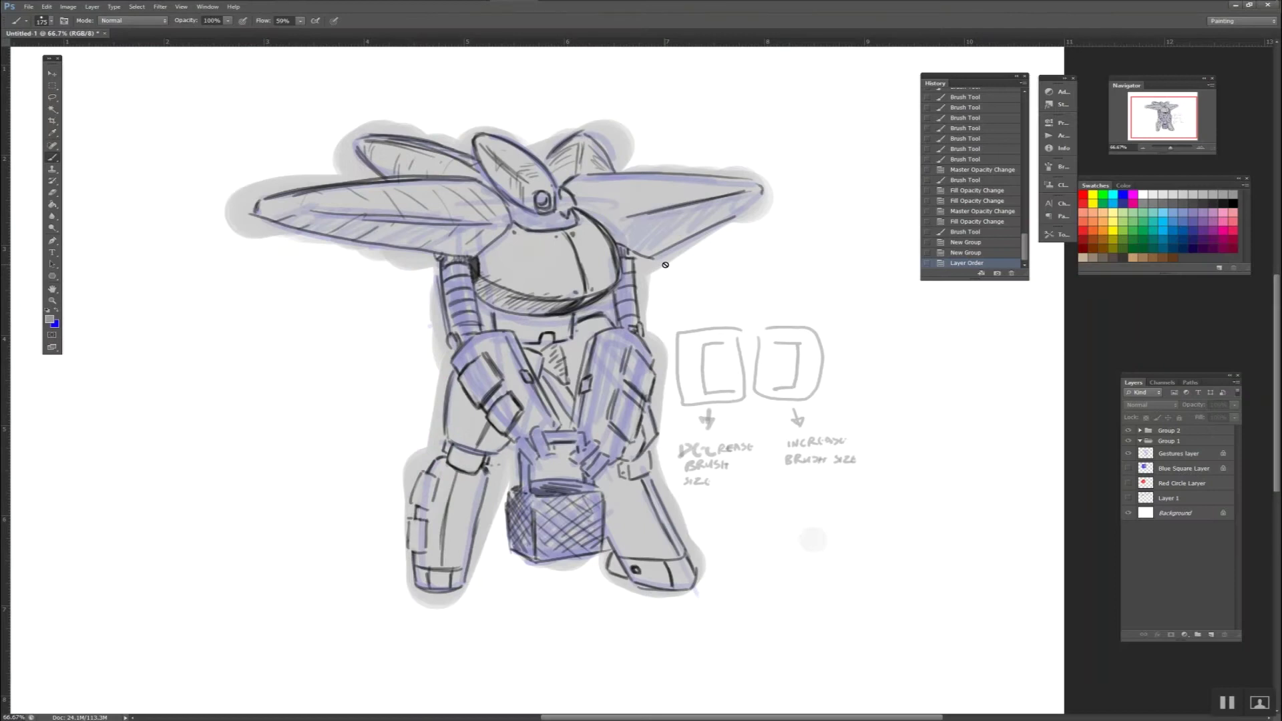
# Select the Gestures layer and expand Group 2 to list its Outline layer and Color Layer.
pyautogui.scroll(1, 582, 50)
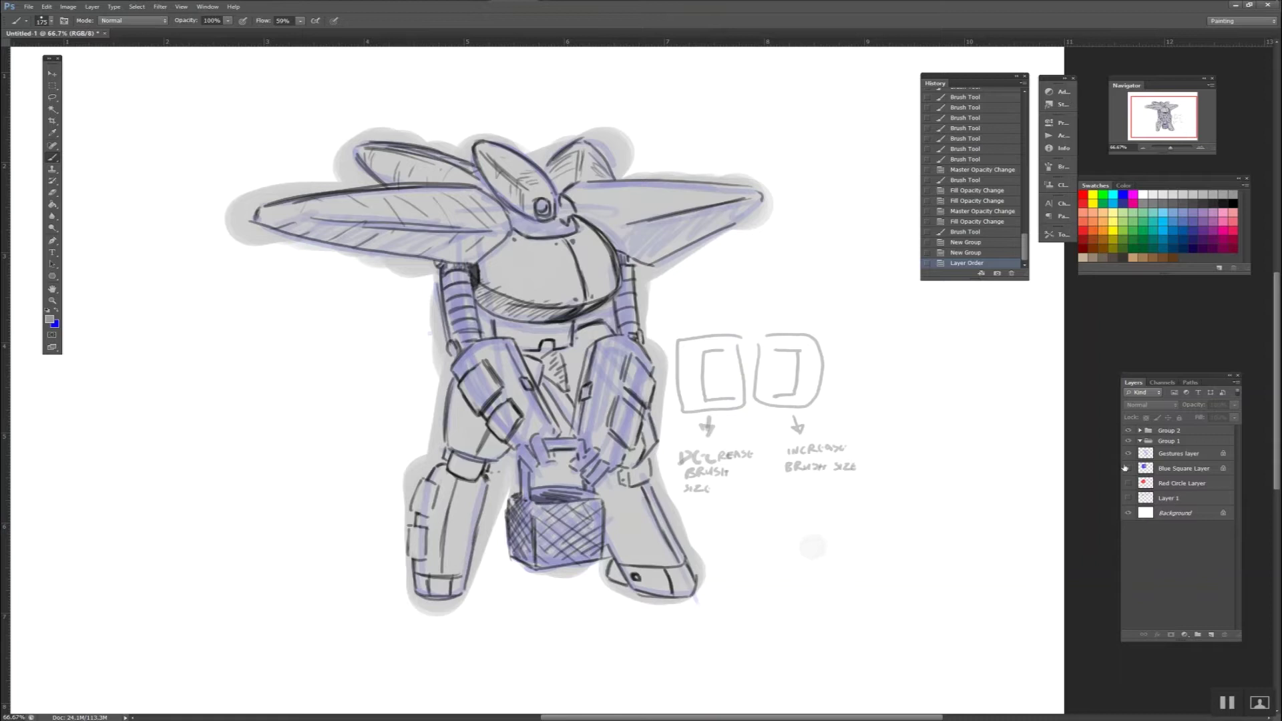
pyautogui.click(1182, 455)
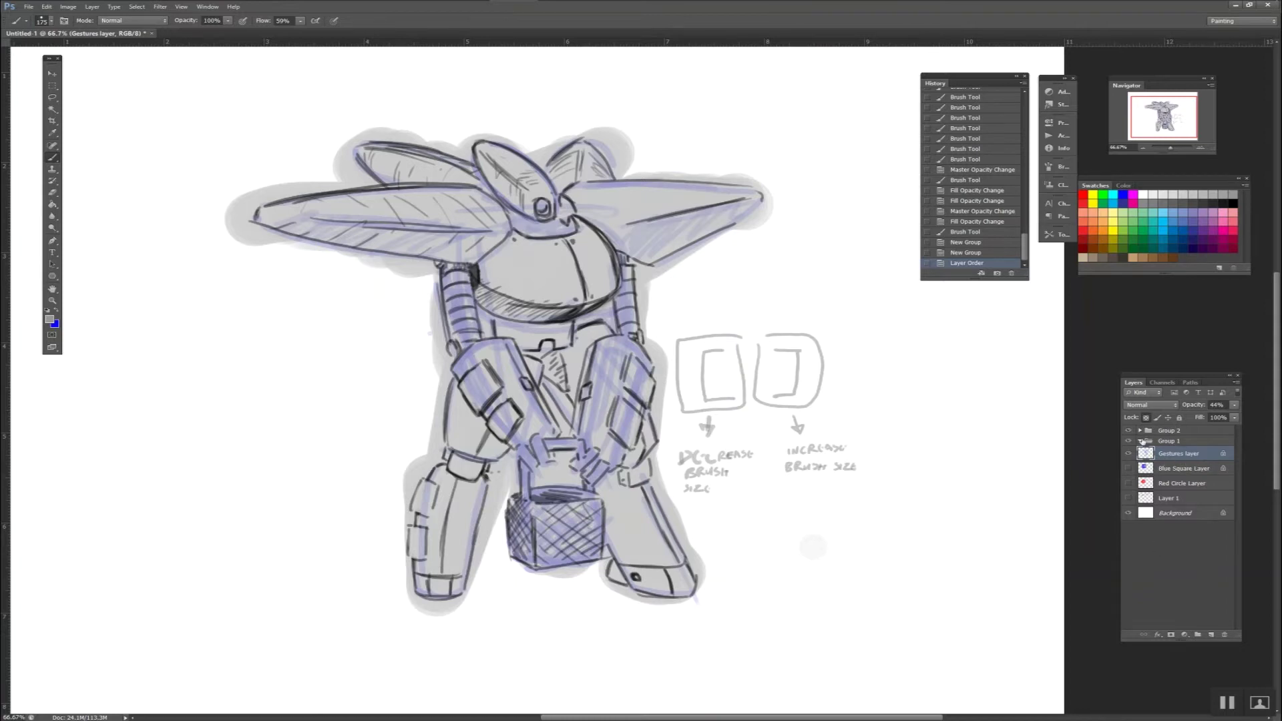
pyautogui.click(1140, 431)
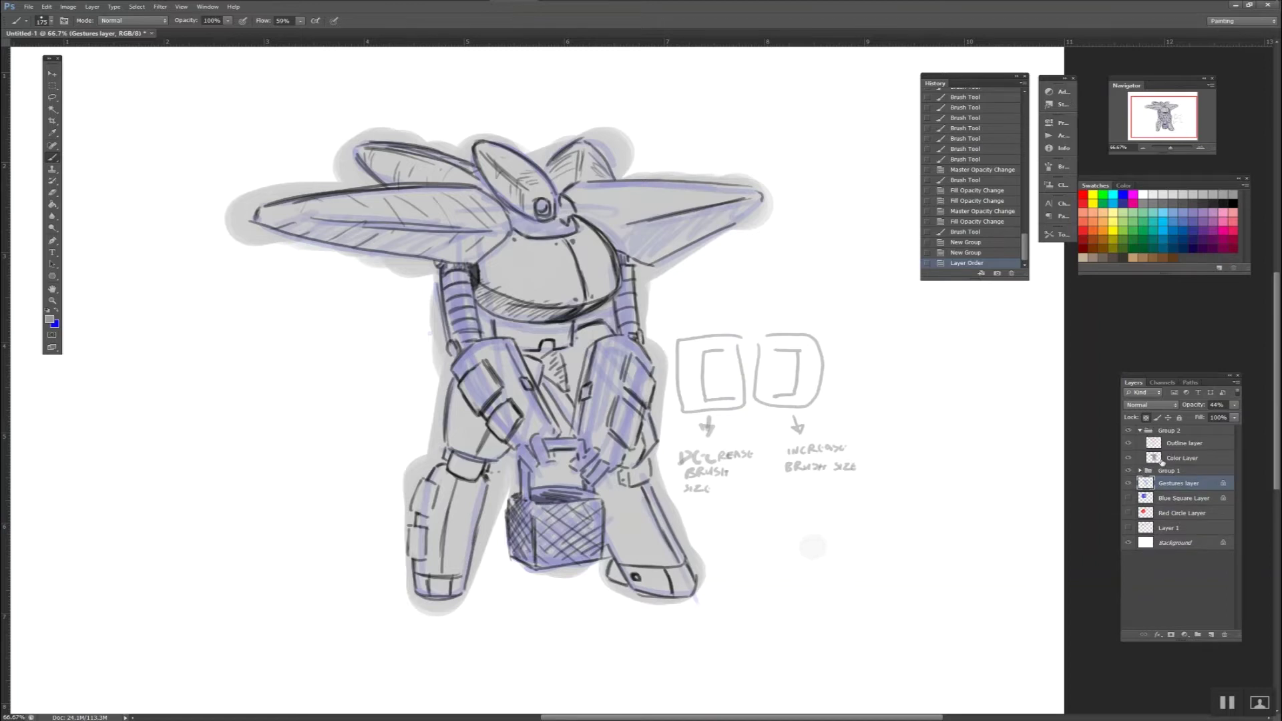
# Set the Color Layer to 100% opacity and add a white layer mask to it.
pyautogui.click(1173, 459)
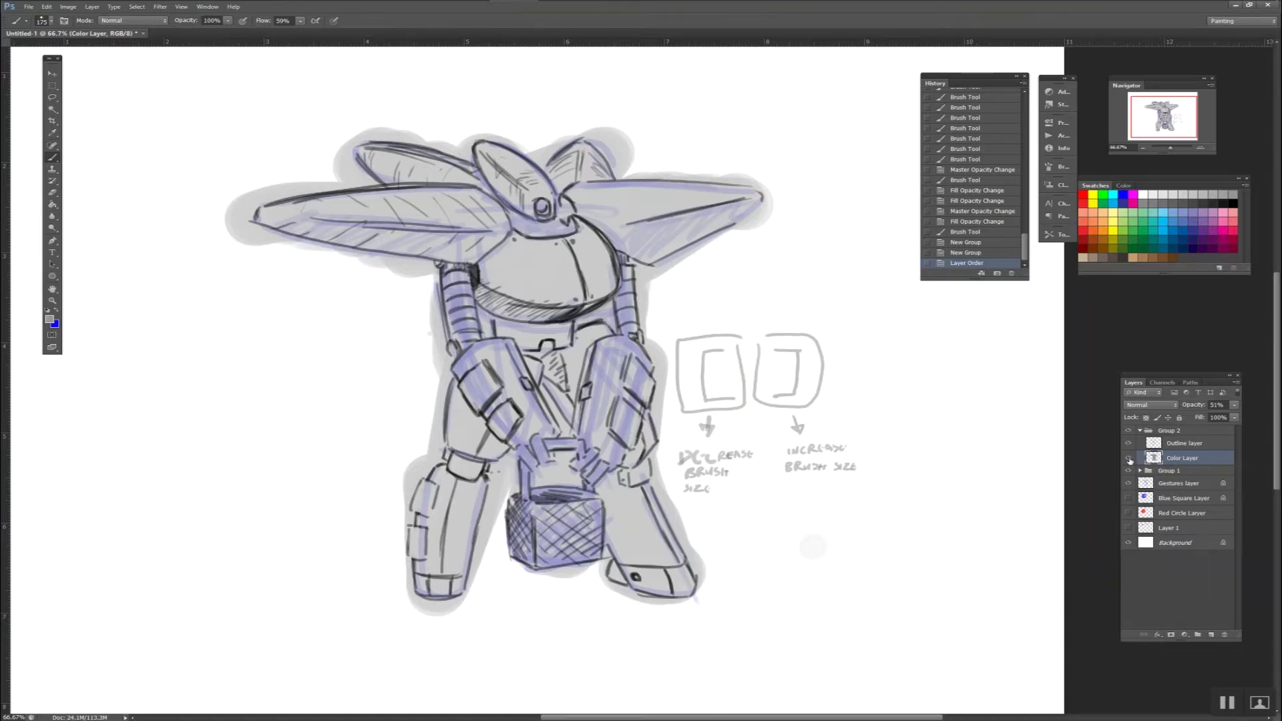
pyautogui.click(1128, 458)
pyautogui.click(1235, 406)
pyautogui.moveTo(1216, 416); pyautogui.dragTo(1257, 409)
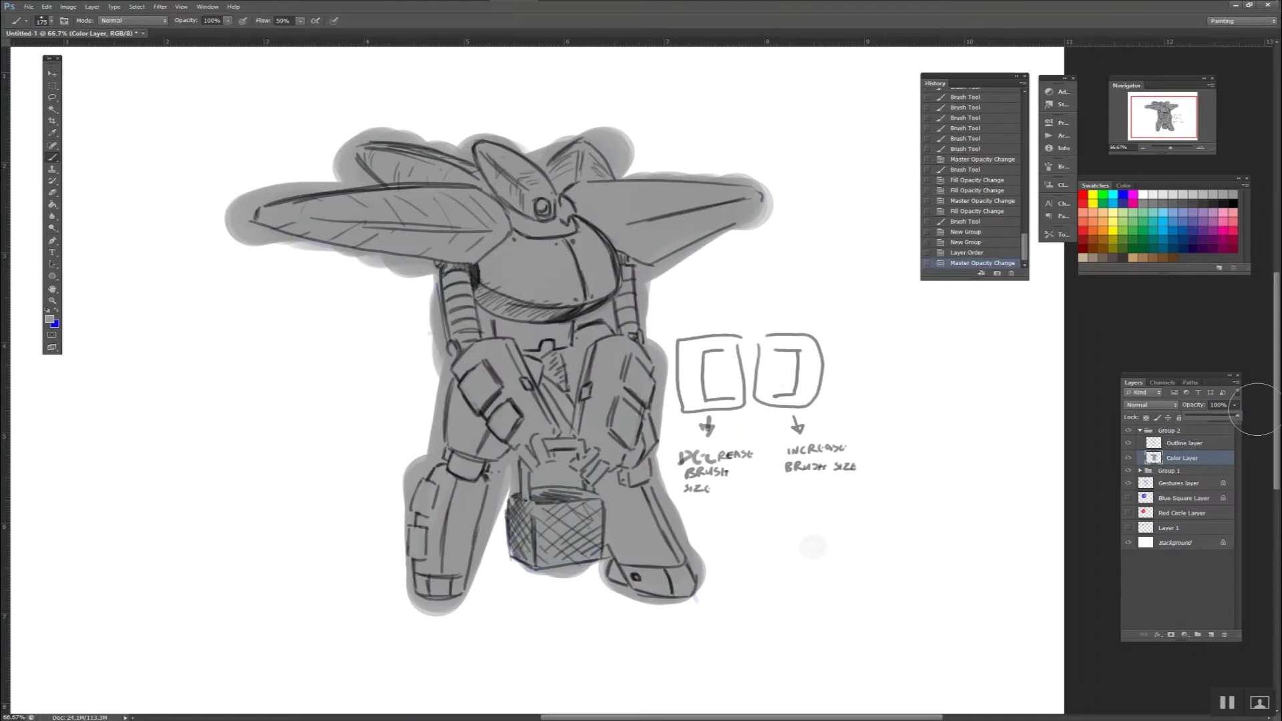
pyautogui.click(1170, 635)
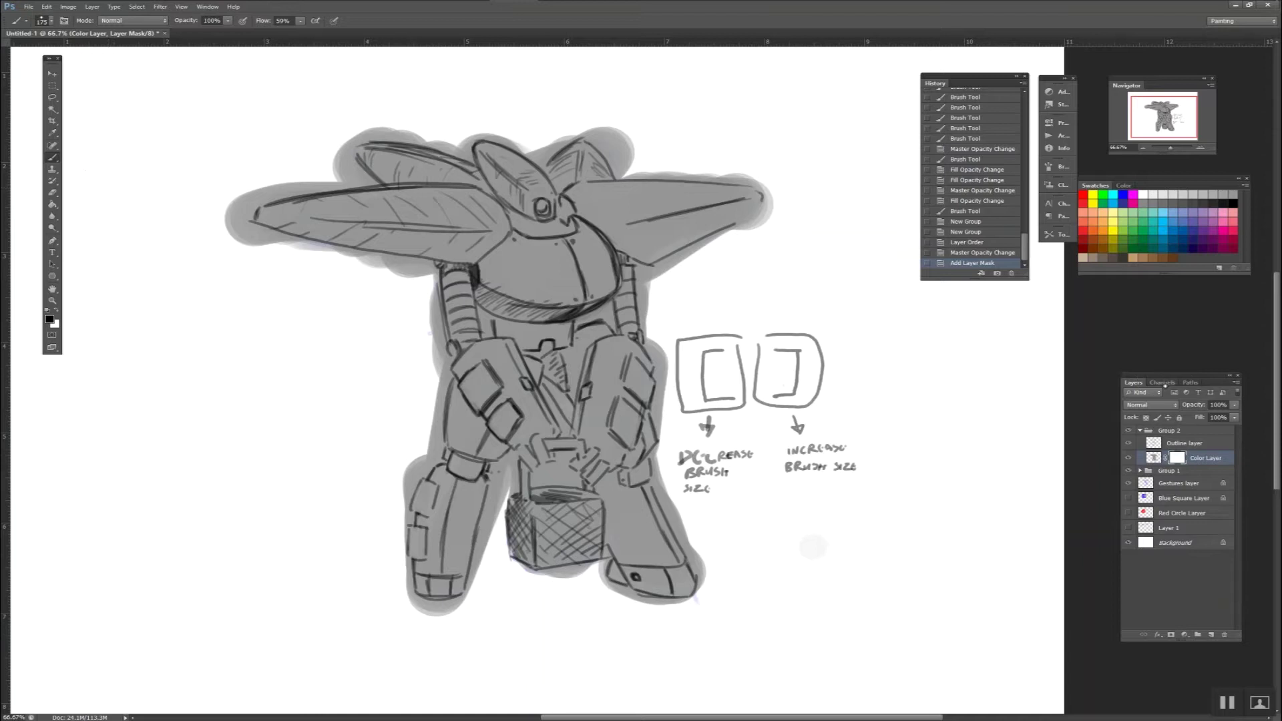
pyautogui.click(1163, 383)
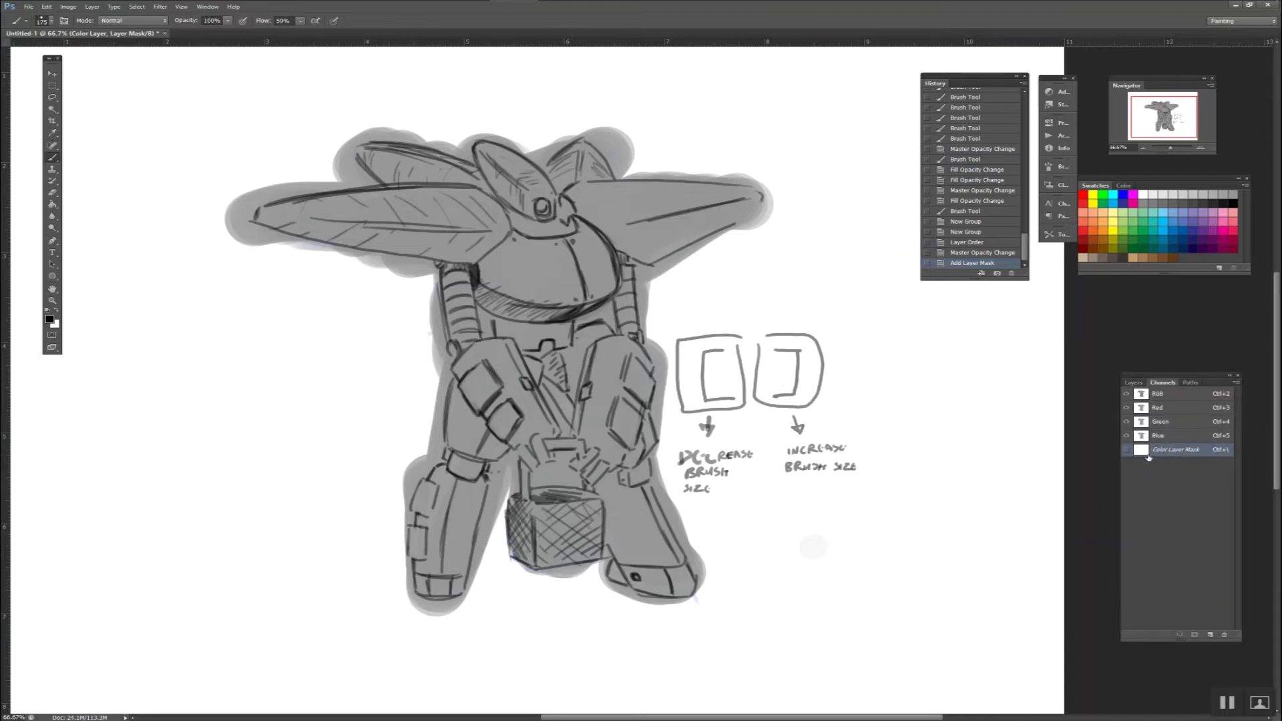
# Check the Color Layer Mask channel in Channels, then return to the layers list.
pyautogui.press('x')
pyautogui.click(1127, 450)
pyautogui.press('x')
pyautogui.press('x')
pyautogui.press('x')
pyautogui.click(1134, 384)
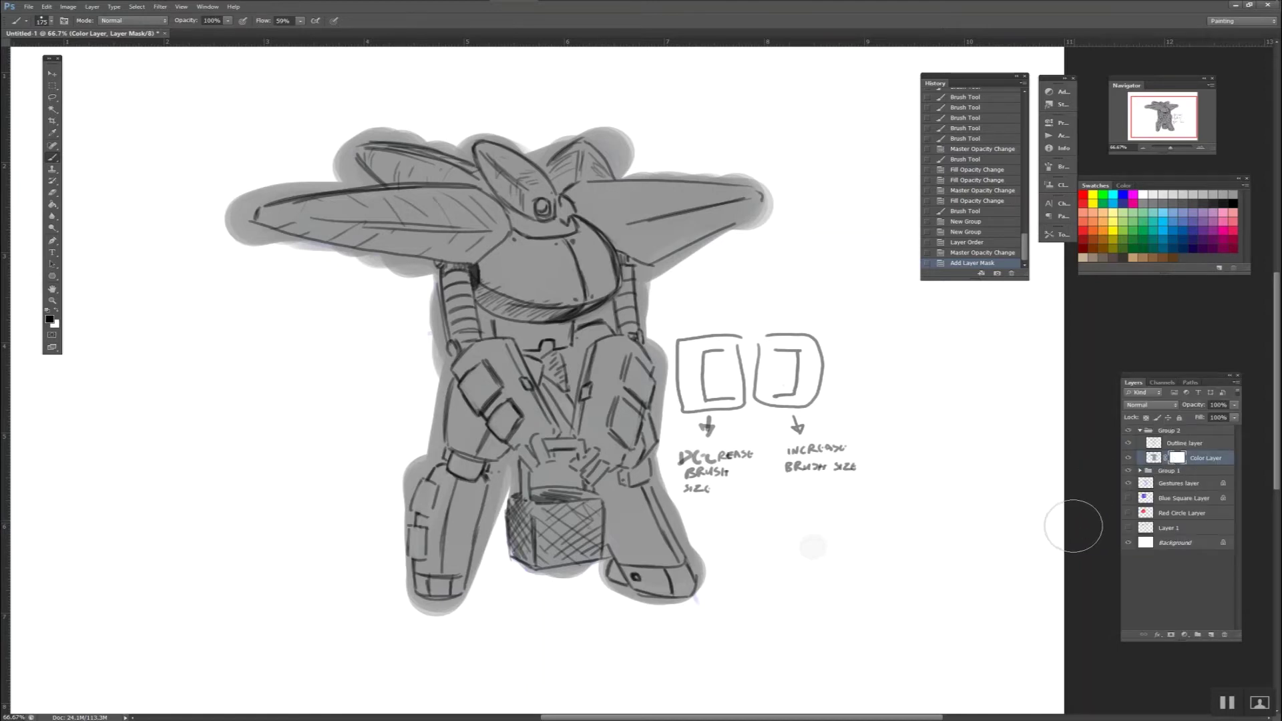
# At 50% flow, 200% zoom and brush size 45, paint black along the right arm edge.
pyautogui.hotkey('shift', '5')
pyautogui.hotkey('ctrl', '+')
pyautogui.hotkey('ctrl', '+')
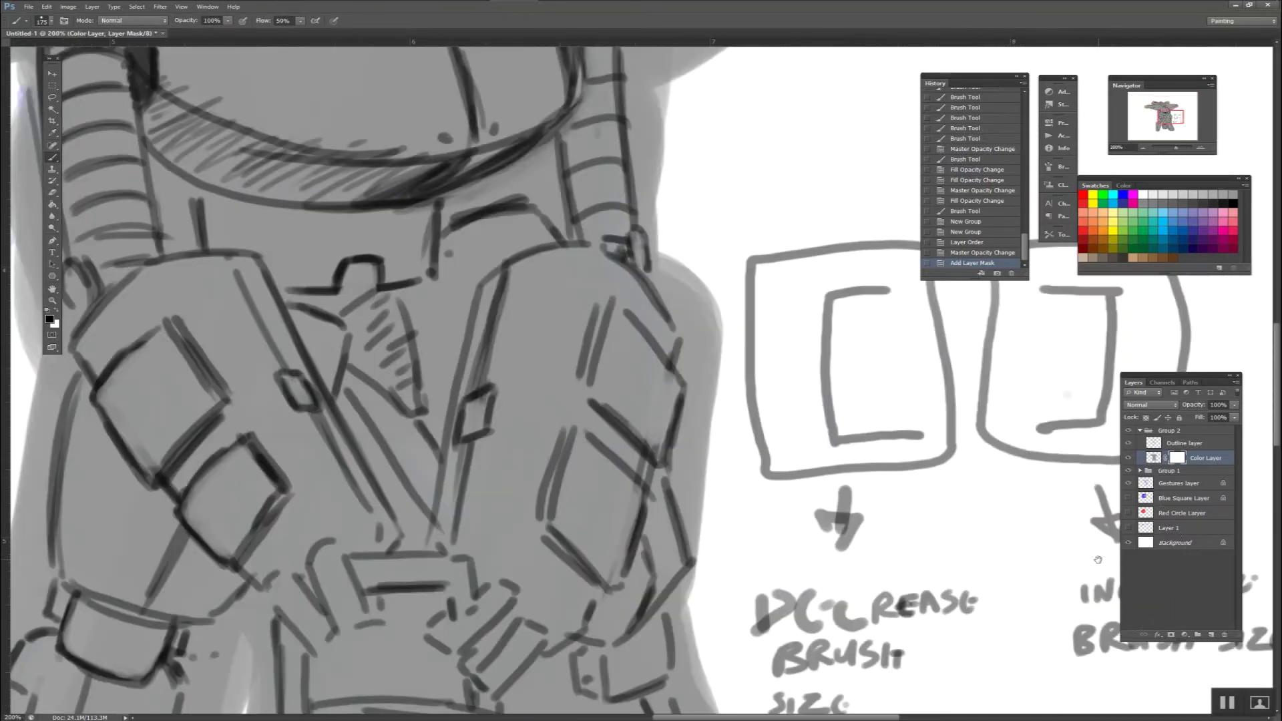
pyautogui.moveTo(741, 143); pyautogui.dragTo(841, 387)
pyautogui.press('[')
pyautogui.press('[')
pyautogui.press('[')
pyautogui.press('[')
pyautogui.press('[')
pyautogui.press('[')
pyautogui.press('[')
pyautogui.moveTo(770, 330); pyautogui.dragTo(766, 423)
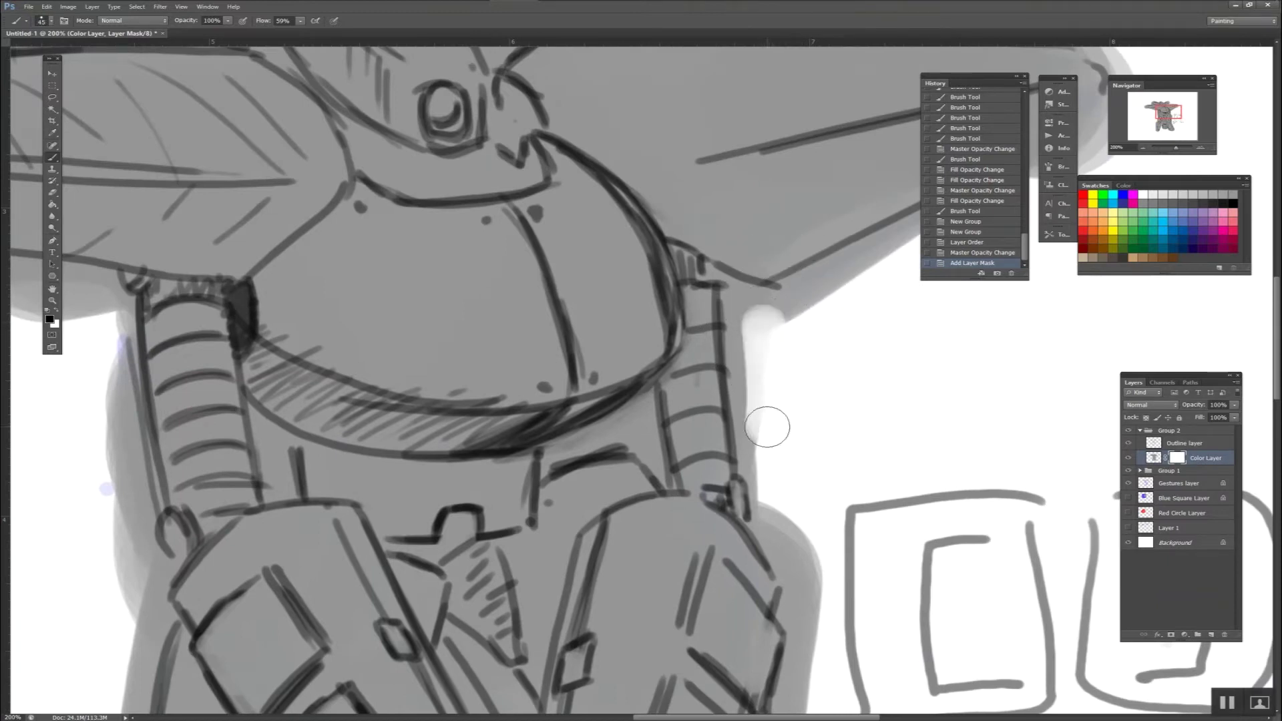
pyautogui.moveTo(758, 332)
pyautogui.mouseDown()
pyautogui.moveTo(761, 467)
pyautogui.moveTo(805, 587)
pyautogui.mouseUp()
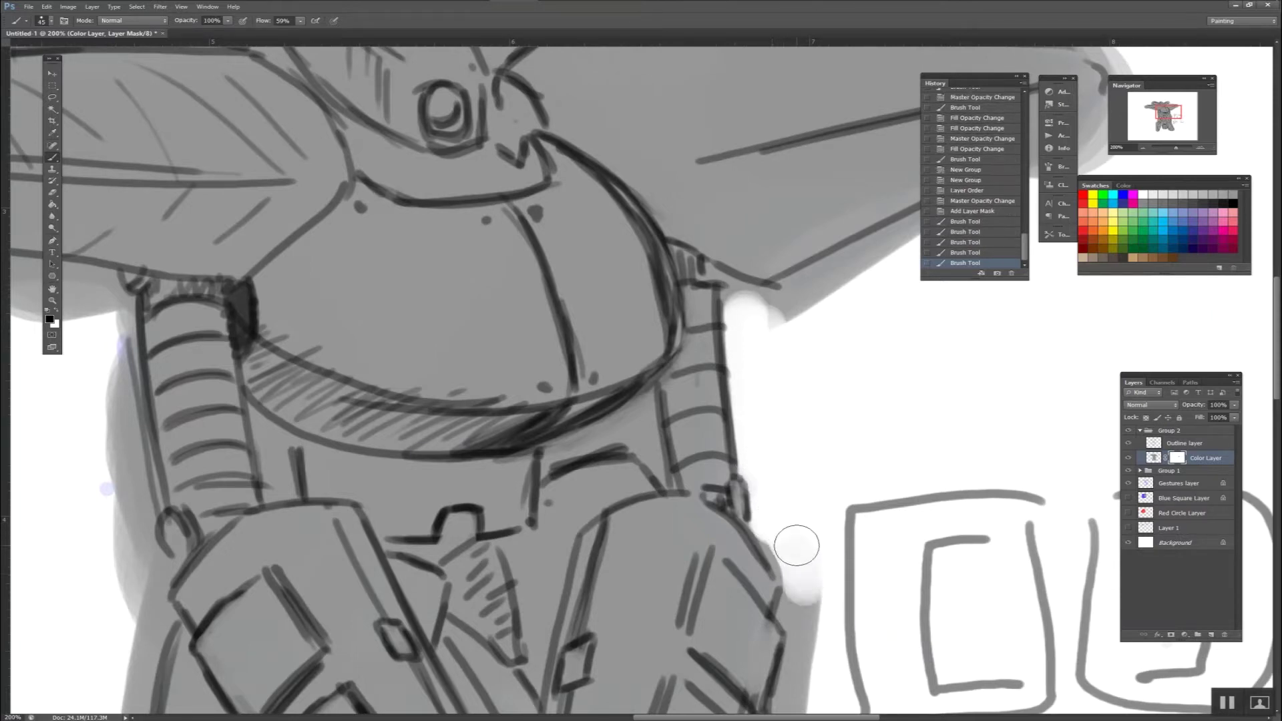
pyautogui.moveTo(781, 527)
pyautogui.mouseDown()
pyautogui.moveTo(810, 595)
pyautogui.moveTo(796, 624)
pyautogui.moveTo(809, 618)
pyautogui.moveTo(831, 442)
pyautogui.moveTo(822, 492)
pyautogui.moveTo(833, 594)
pyautogui.moveTo(818, 581)
pyautogui.moveTo(832, 603)
pyautogui.mouseUp()
pyautogui.moveTo(831, 651); pyautogui.dragTo(844, 457)
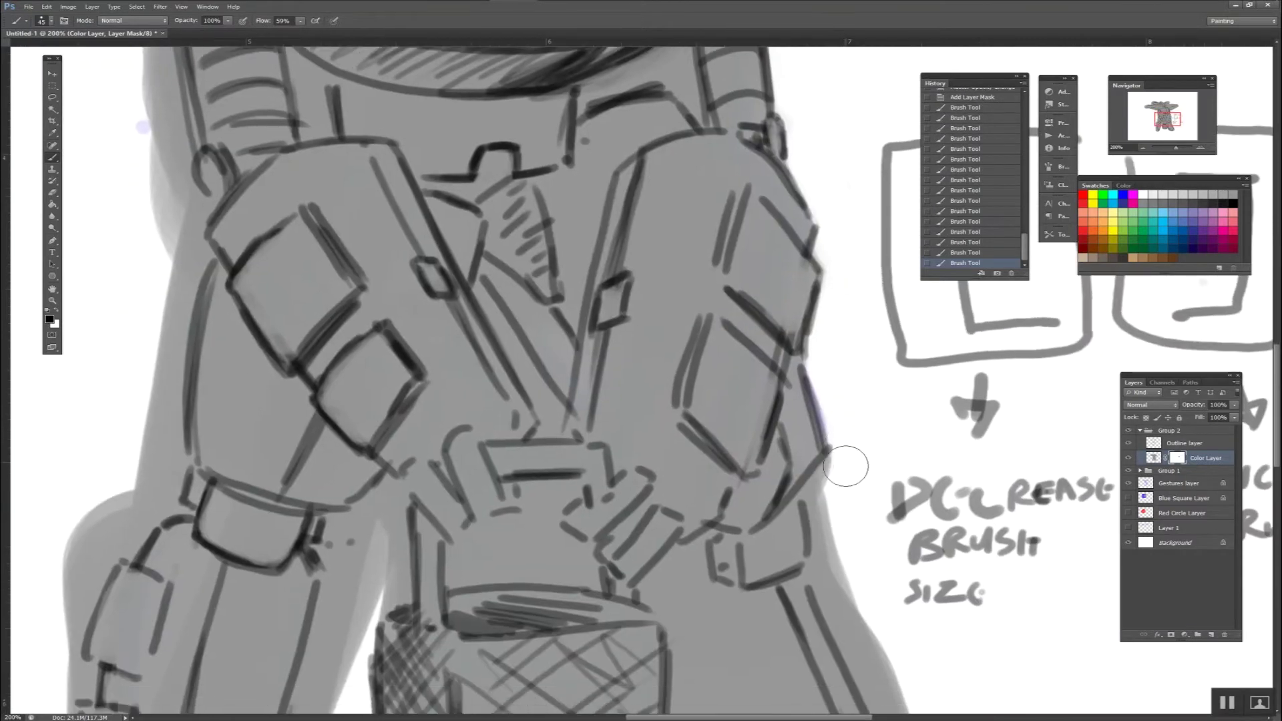
pyautogui.click(821, 506)
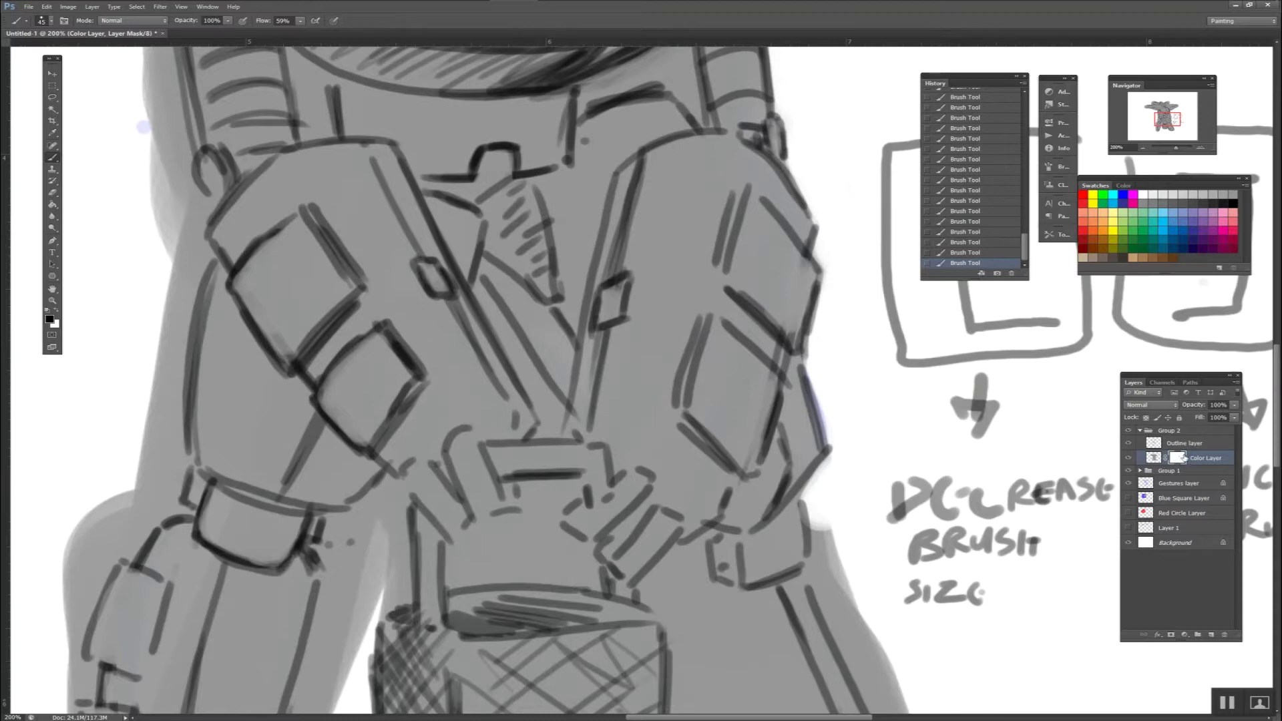
# Disable and then re-enable the Color Layer mask.
pyautogui.rightClick(1178, 459)
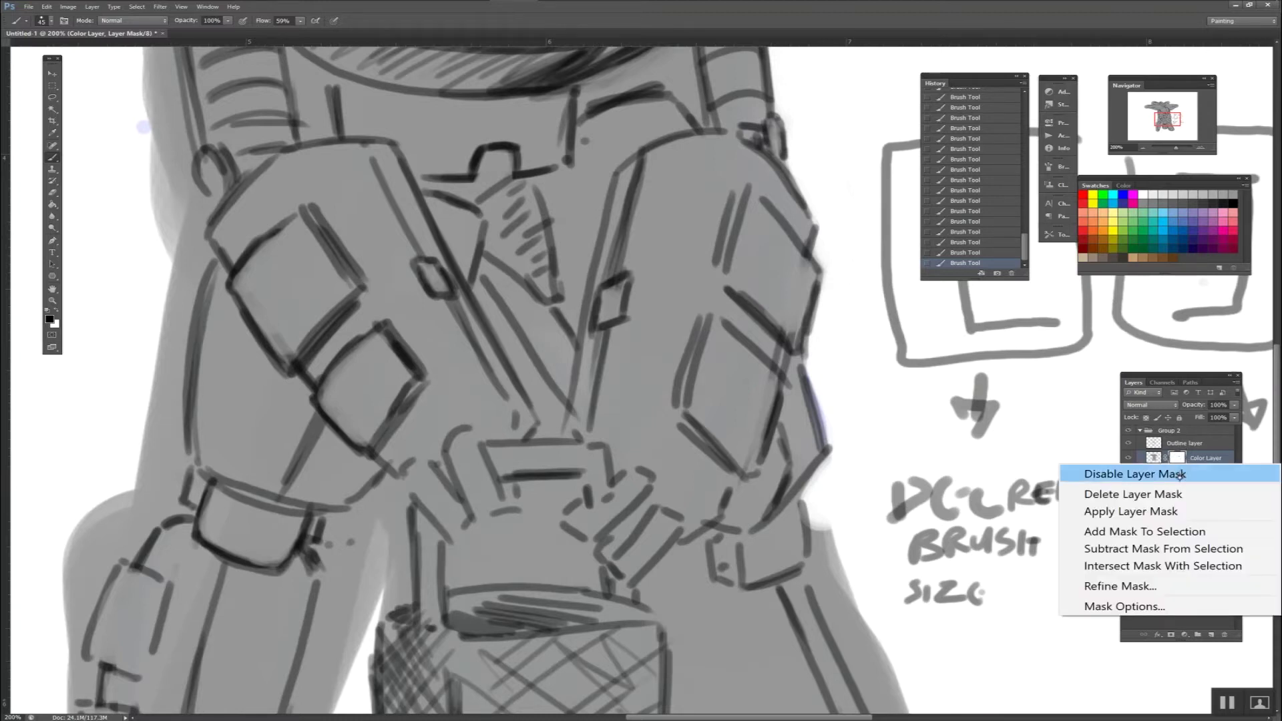
pyautogui.click(1181, 476)
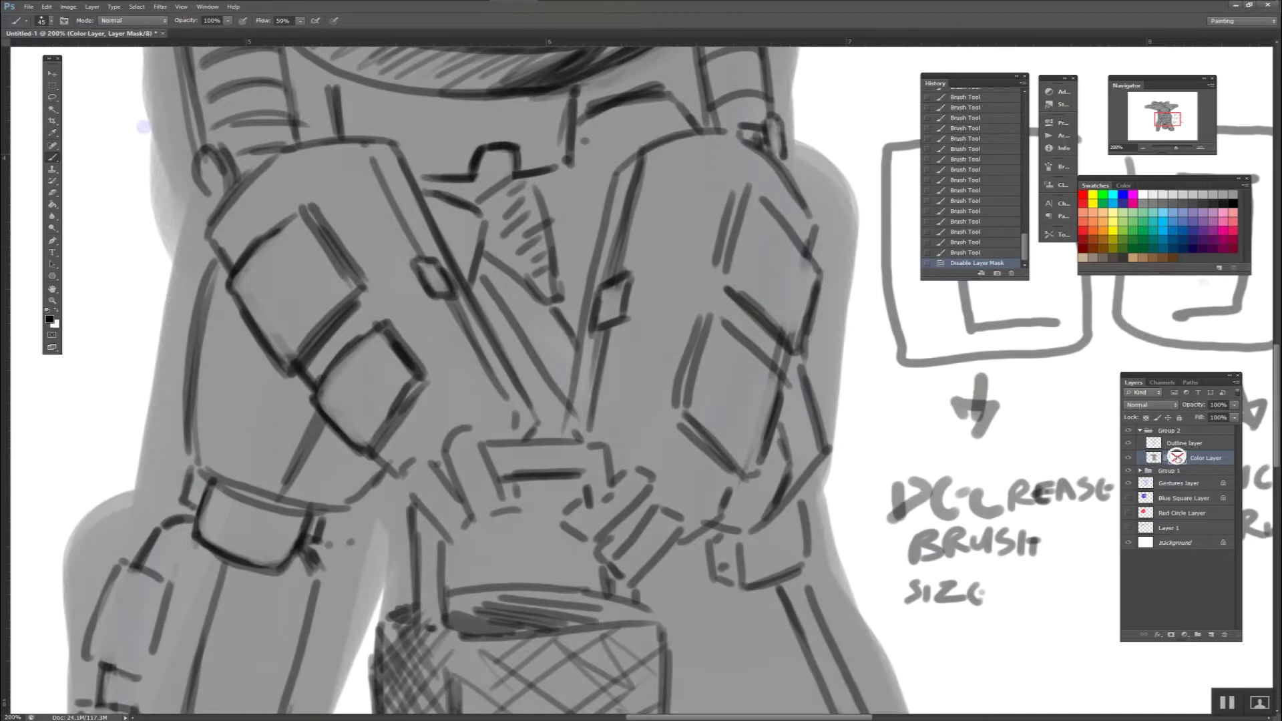
pyautogui.rightClick(1177, 459)
pyautogui.click(1175, 468)
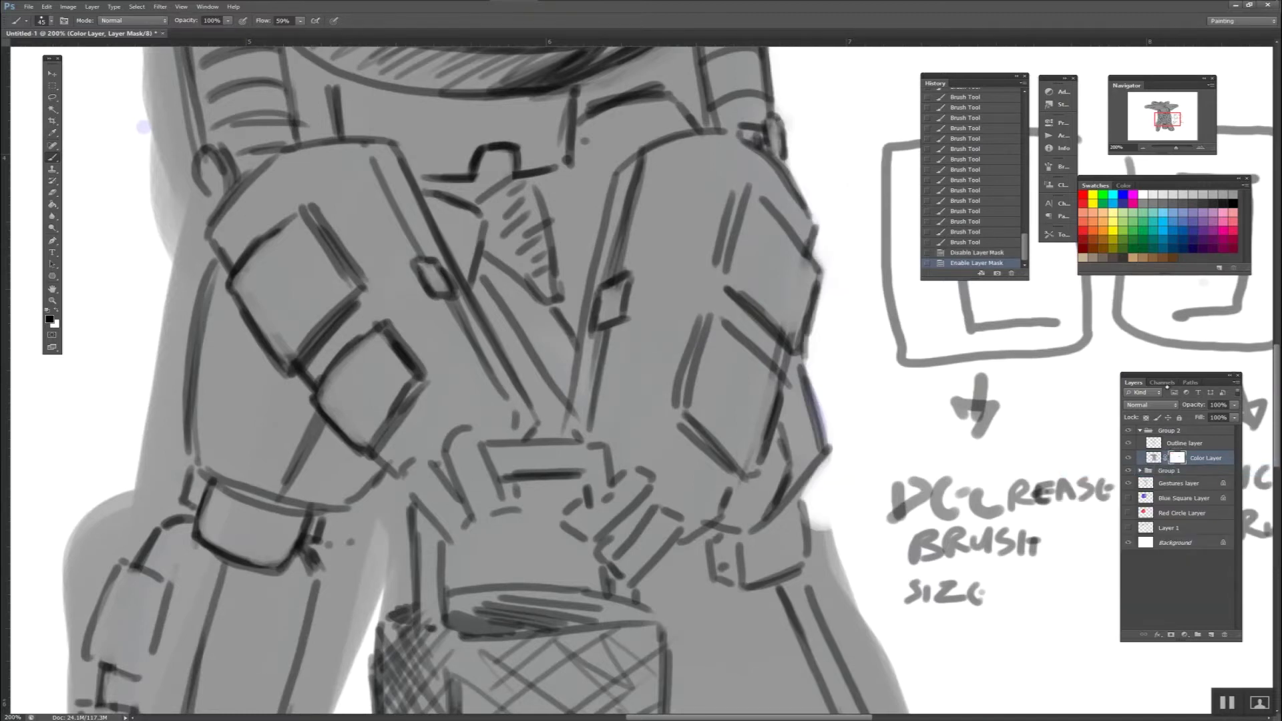
# Show only the Color Layer Mask channel with RGB hidden, zooming out and back to 200%.
pyautogui.click(1162, 382)
pyautogui.click(1126, 450)
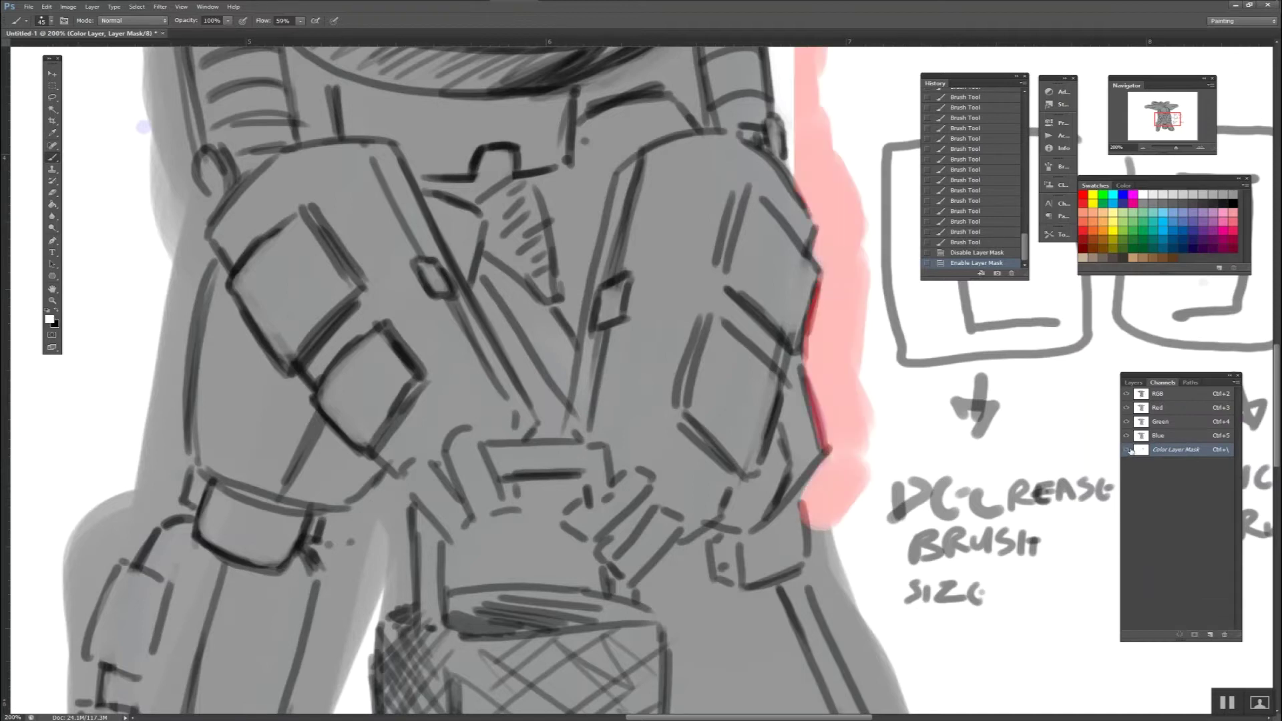
pyautogui.click(1126, 435)
pyautogui.click(1127, 409)
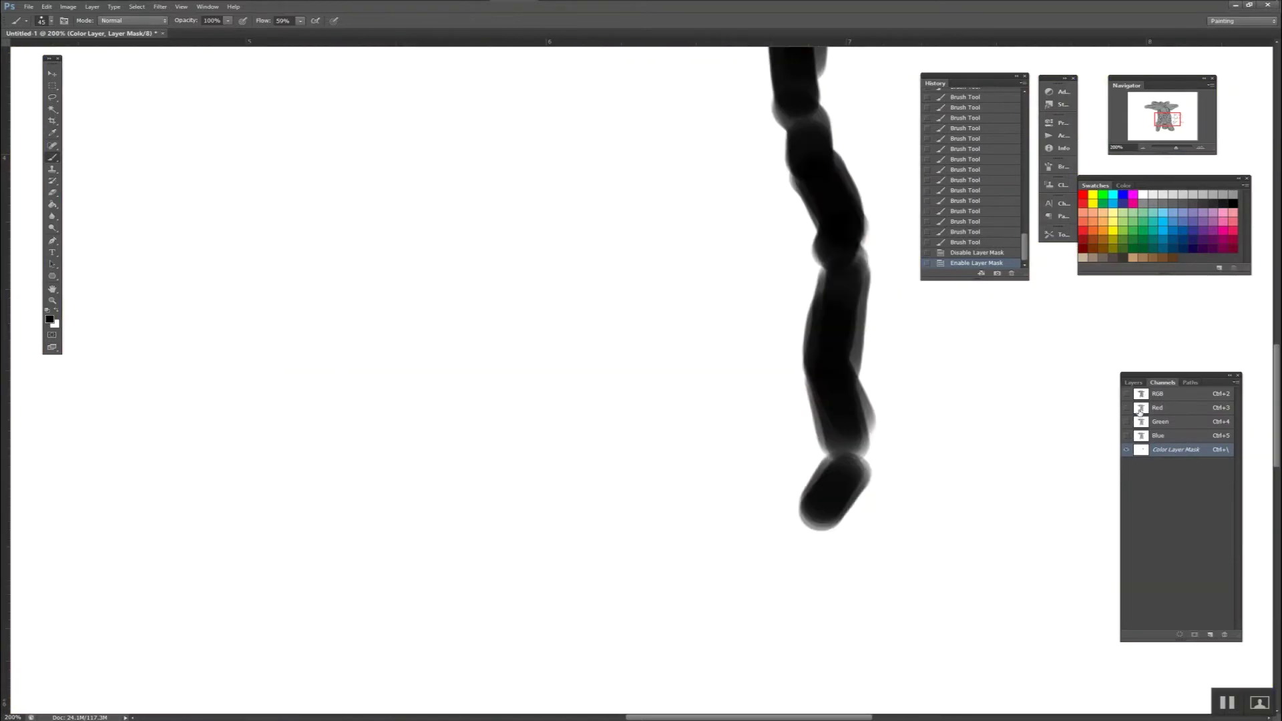
pyautogui.hotkey('ctrl', '-')
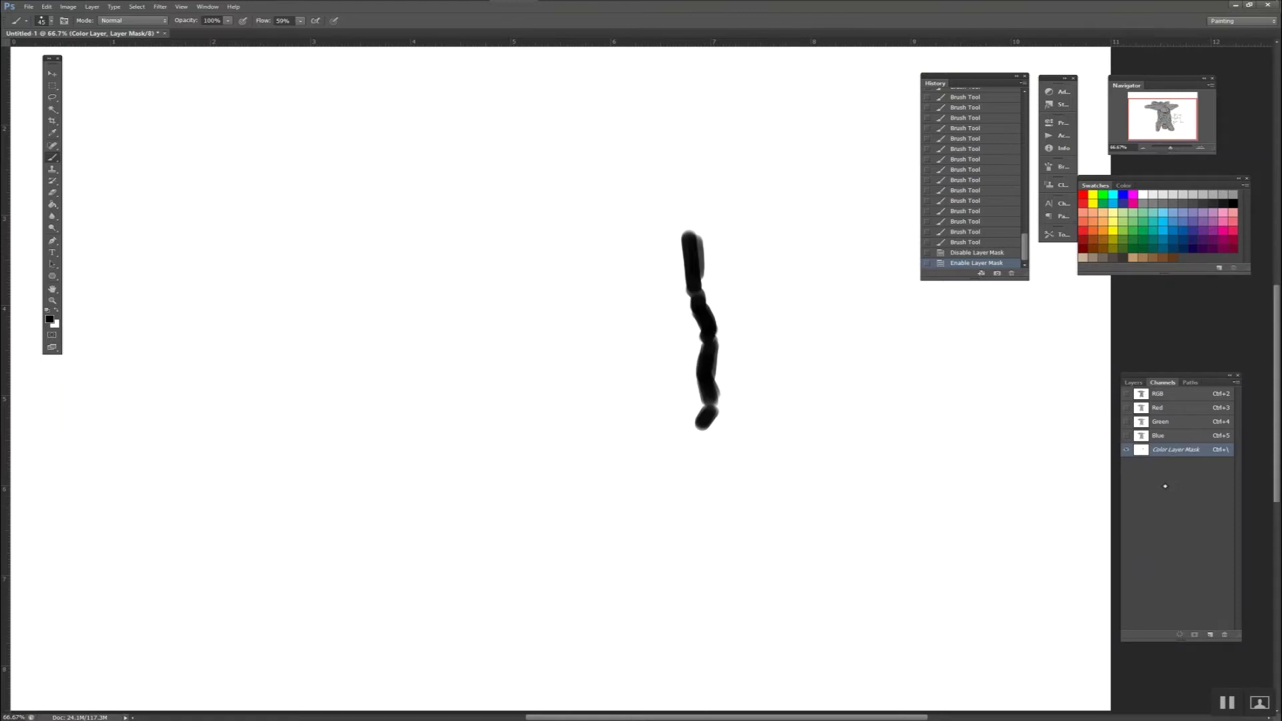
pyautogui.hotkey('ctrl', '+')
pyautogui.hotkey('ctrl', '+')
pyautogui.click(1127, 394)
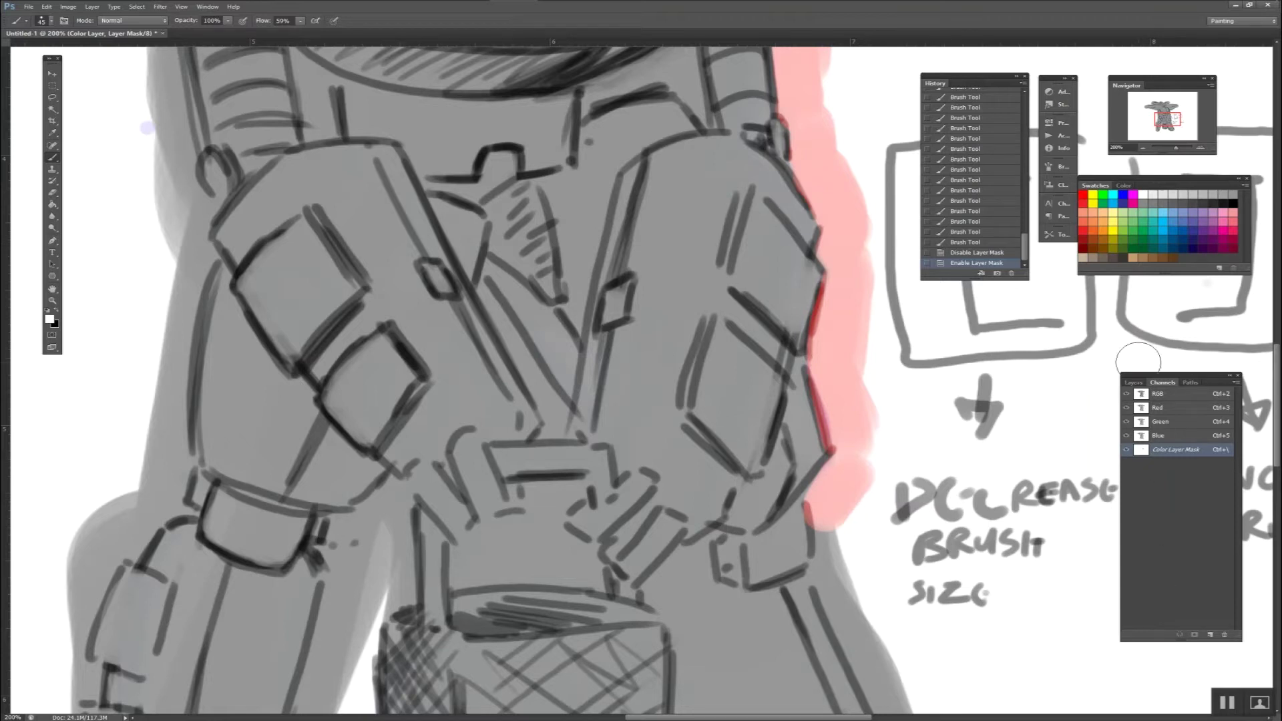
# Bring up the Layers panel from the Window menu, then toggle Layers and Channels, ending on Channels.
pyautogui.click(207, 6)
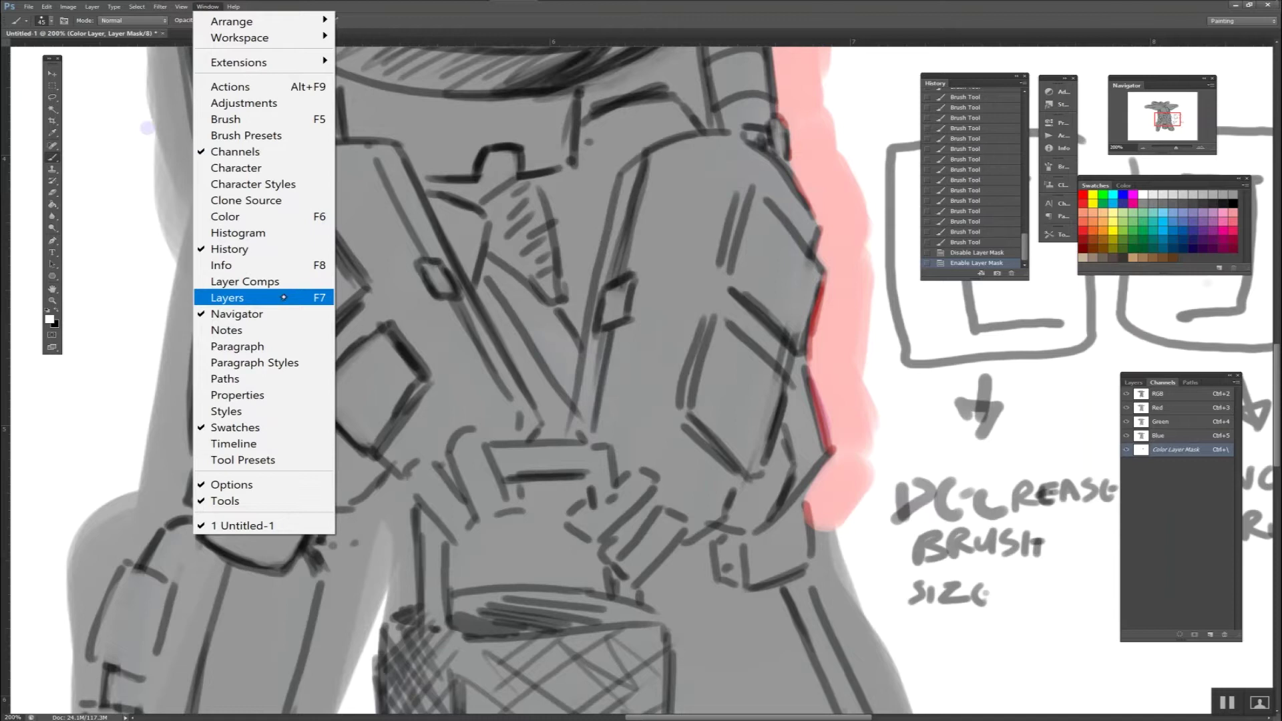
pyautogui.click(285, 298)
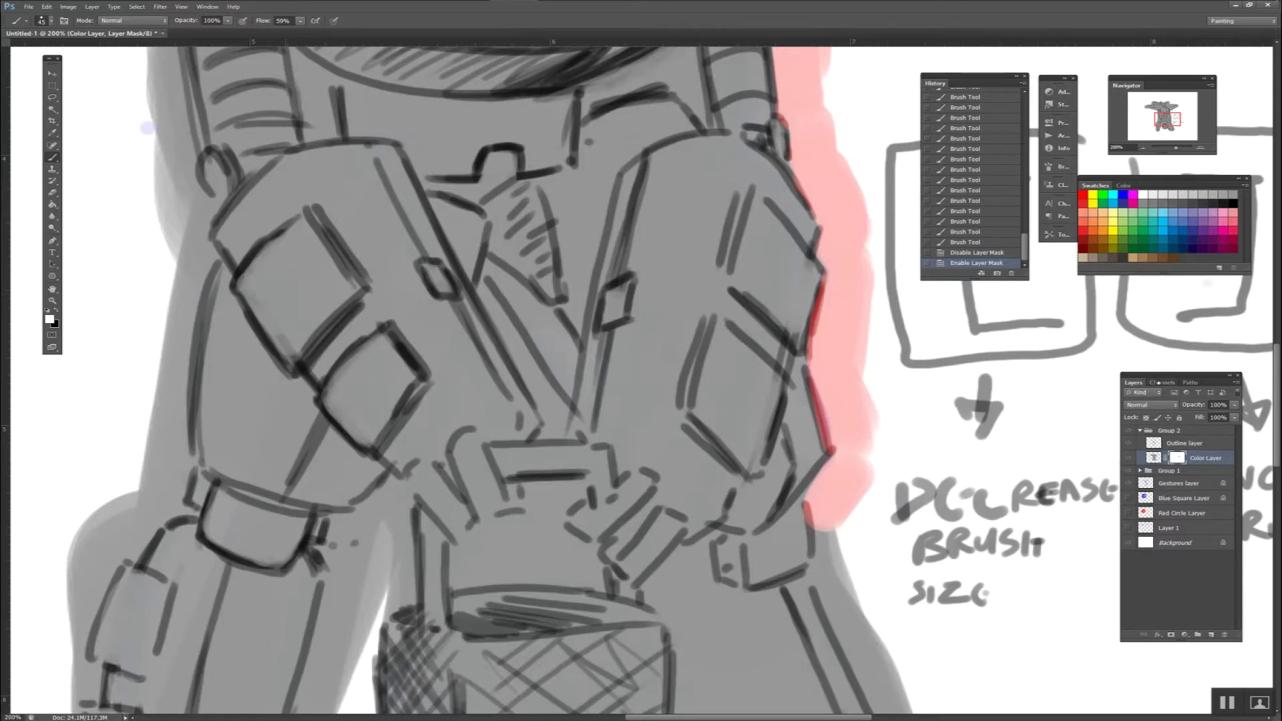
pyautogui.click(1162, 383)
pyautogui.click(1132, 383)
pyautogui.click(1163, 382)
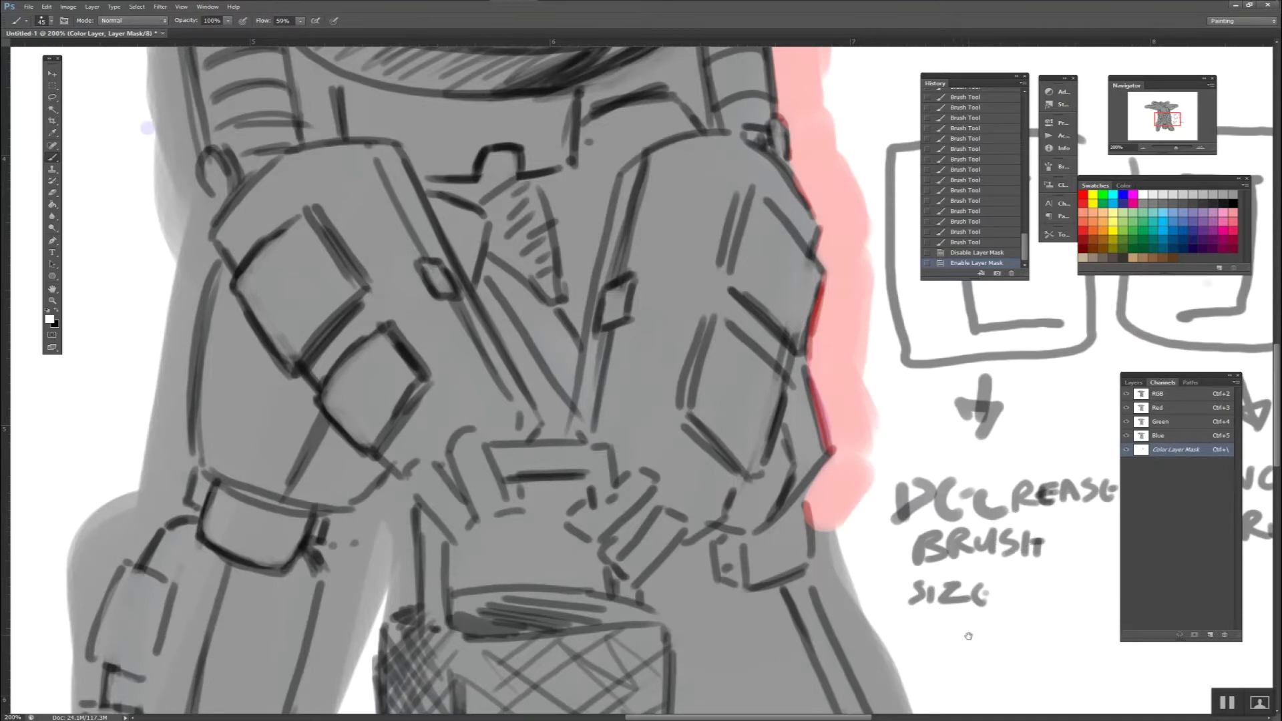
# Mask the grey fill along the lower arm and down the leg edge.
pyautogui.moveTo(965, 632); pyautogui.dragTo(897, 518)
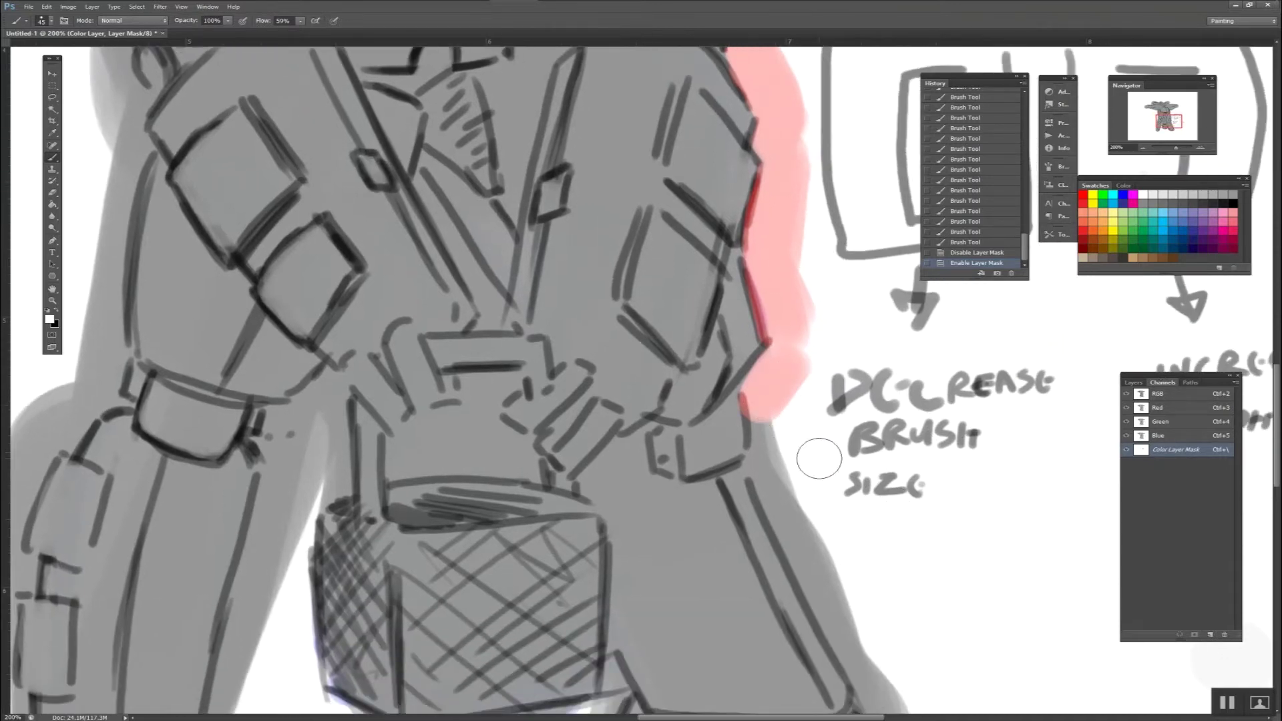
pyautogui.moveTo(772, 401)
pyautogui.mouseDown()
pyautogui.moveTo(768, 470)
pyautogui.moveTo(798, 524)
pyautogui.mouseUp()
pyautogui.press('x')
pyautogui.moveTo(774, 467); pyautogui.dragTo(841, 601)
pyautogui.moveTo(801, 534); pyautogui.dragTo(865, 657)
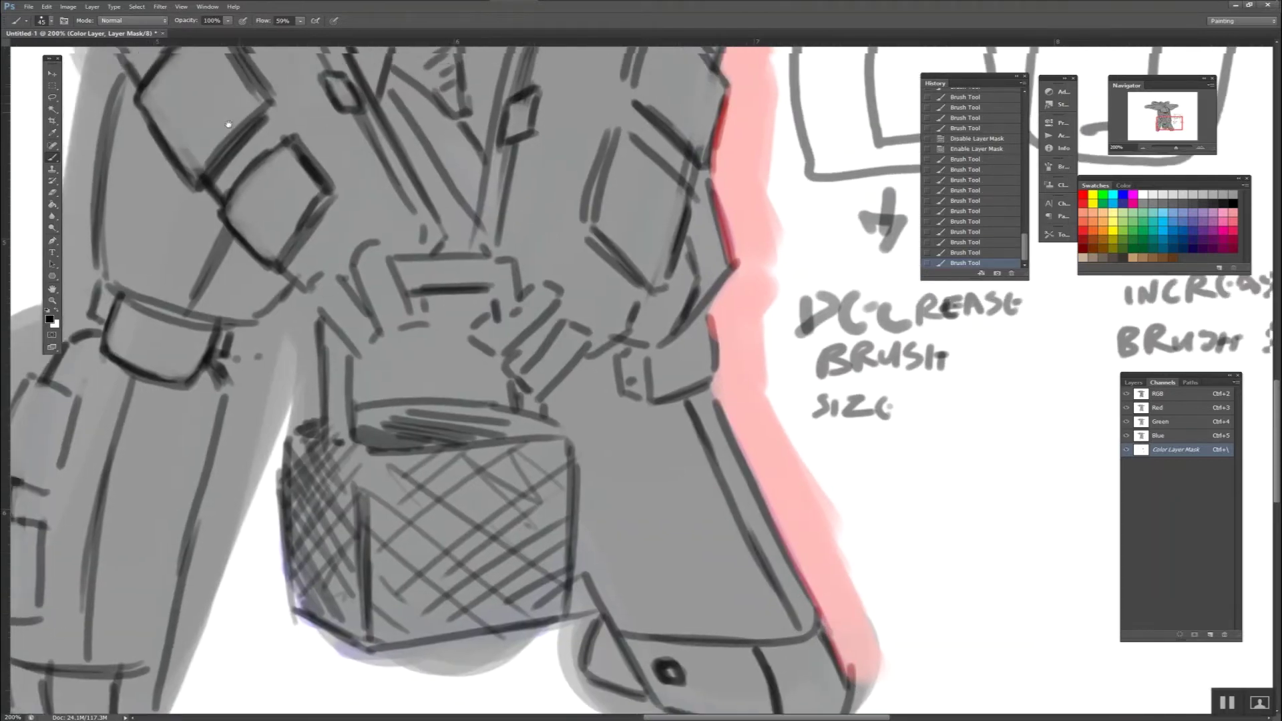
pyautogui.scroll(1, 228, 124)
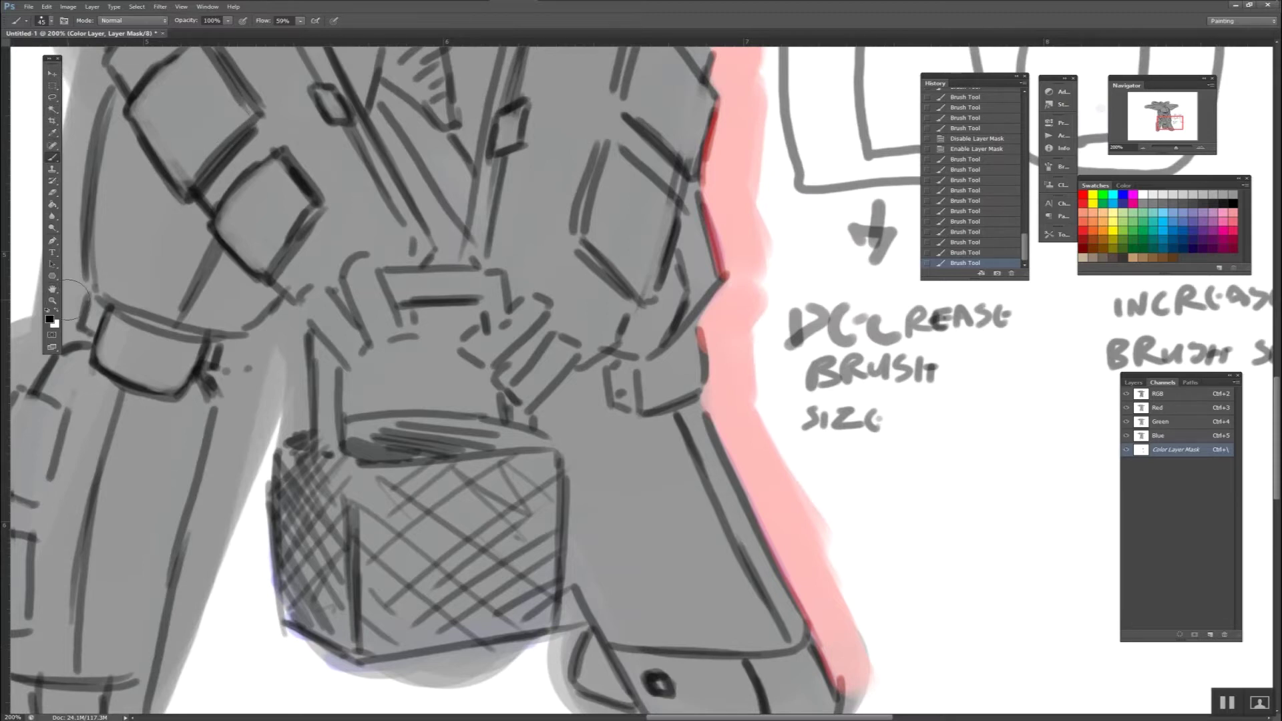
pyautogui.scroll(-1, 916, 506)
pyautogui.scroll(-4, 879, 467)
pyautogui.moveTo(879, 467)
pyautogui.mouseDown()
pyautogui.moveTo(849, 558)
pyautogui.moveTo(810, 581)
pyautogui.mouseUp()
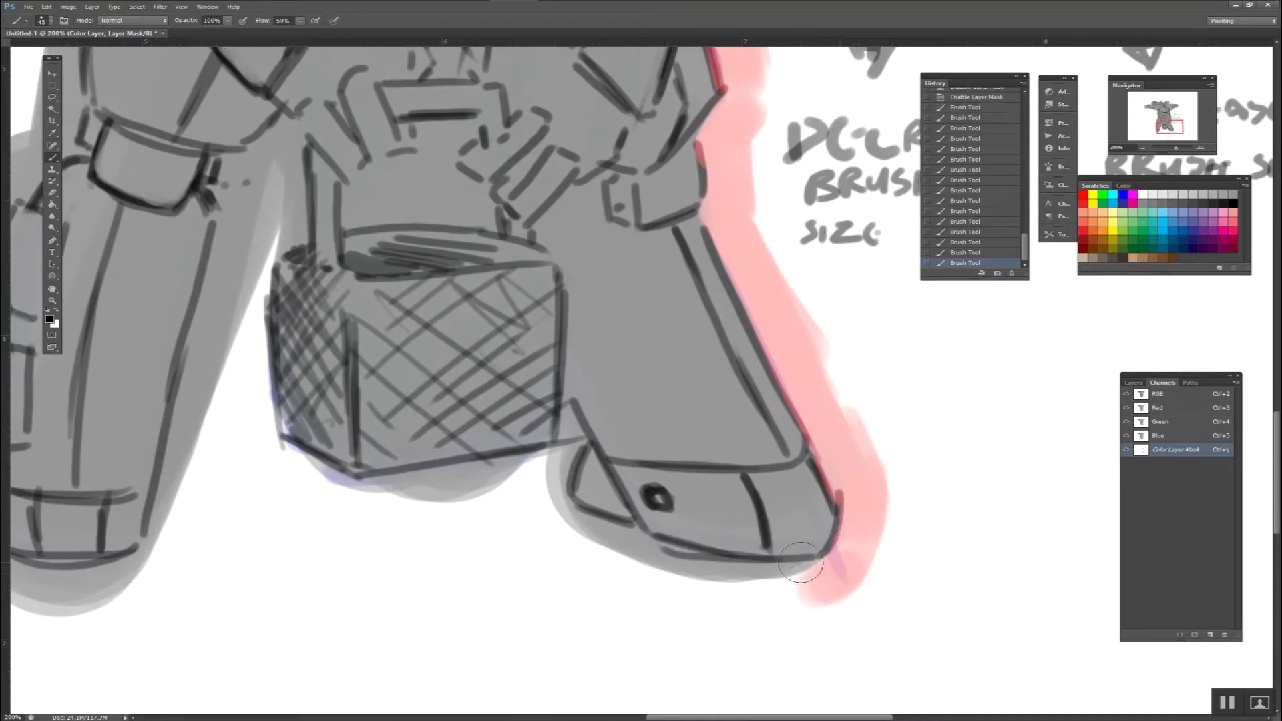
# Mask around the boot's corner and bottom, under the box, and along the inner leg.
pyautogui.moveTo(571, 423)
pyautogui.mouseDown()
pyautogui.moveTo(552, 492)
pyautogui.moveTo(623, 538)
pyautogui.moveTo(730, 570)
pyautogui.moveTo(849, 552)
pyautogui.mouseUp()
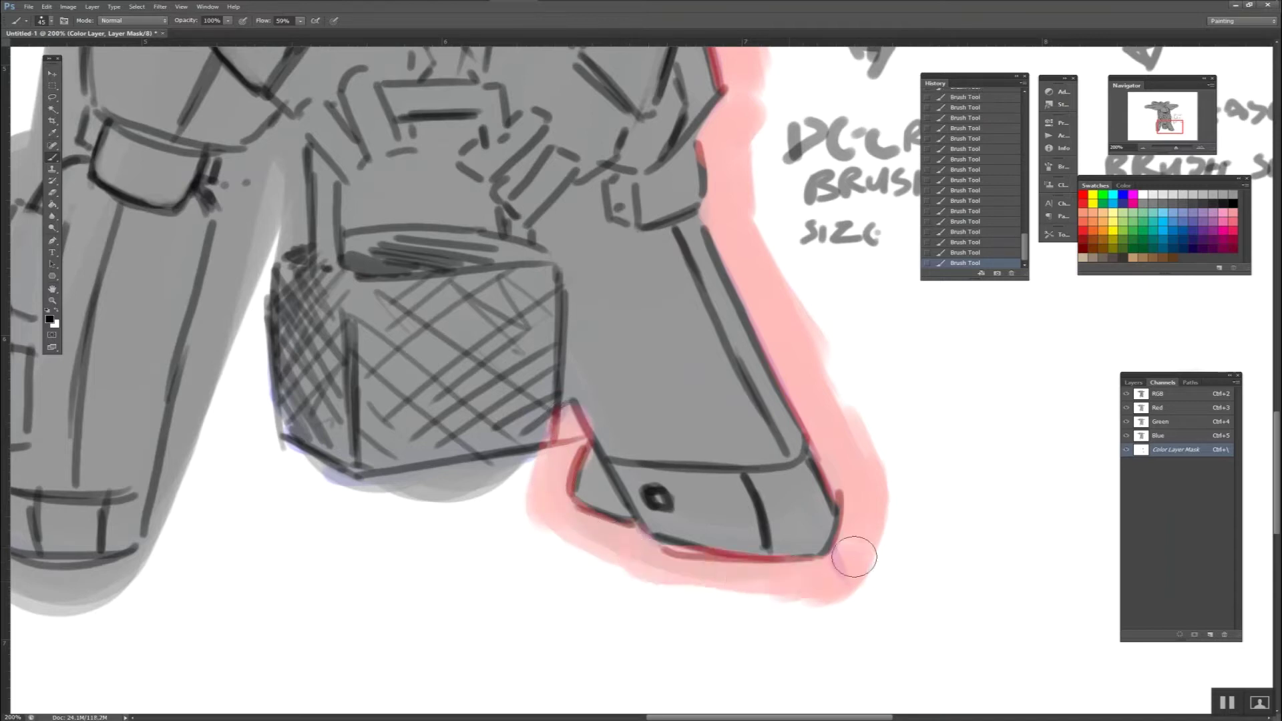
pyautogui.moveTo(460, 517); pyautogui.dragTo(699, 517)
pyautogui.moveTo(625, 493)
pyautogui.mouseDown()
pyautogui.moveTo(678, 487)
pyautogui.moveTo(504, 447)
pyautogui.moveTo(523, 556)
pyautogui.mouseUp()
pyautogui.moveTo(547, 354)
pyautogui.mouseDown()
pyautogui.moveTo(543, 275)
pyautogui.moveTo(489, 303)
pyautogui.moveTo(437, 574)
pyautogui.mouseUp()
pyautogui.moveTo(437, 574)
pyautogui.mouseDown()
pyautogui.moveTo(509, 300)
pyautogui.moveTo(596, 129)
pyautogui.mouseUp()
pyautogui.moveTo(560, 380)
pyautogui.mouseDown()
pyautogui.moveTo(409, 523)
pyautogui.moveTo(319, 509)
pyautogui.mouseUp()
pyautogui.moveTo(319, 509)
pyautogui.mouseDown()
pyautogui.moveTo(361, 589)
pyautogui.moveTo(343, 480)
pyautogui.moveTo(358, 350)
pyautogui.moveTo(346, 521)
pyautogui.mouseUp()
pyautogui.moveTo(386, 372)
pyautogui.mouseDown()
pyautogui.moveTo(447, 314)
pyautogui.moveTo(492, 380)
pyautogui.moveTo(507, 281)
pyautogui.mouseUp()
# Mask along the strap's left edge and the wing's underside, tip and upper edge.
pyautogui.scroll(5, 458, 277)
pyautogui.scroll(5, 492, 380)
pyautogui.scroll(5, 507, 280)
pyautogui.moveTo(521, 373)
pyautogui.mouseDown()
pyautogui.moveTo(490, 270)
pyautogui.moveTo(683, 357)
pyautogui.moveTo(200, 307)
pyautogui.mouseUp()
pyautogui.moveTo(113, 240)
pyautogui.mouseDown()
pyautogui.moveTo(514, 352)
pyautogui.moveTo(108, 257)
pyautogui.moveTo(265, 486)
pyautogui.moveTo(508, 486)
pyautogui.mouseUp()
pyautogui.moveTo(601, 428); pyautogui.dragTo(961, 341)
pyautogui.moveTo(893, 294)
pyautogui.mouseDown()
pyautogui.moveTo(585, 380)
pyautogui.moveTo(494, 330)
pyautogui.mouseUp()
pyautogui.scroll(3, 494, 331)
pyautogui.moveTo(914, 354); pyautogui.dragTo(523, 365)
# Mask the head's upper, right and lower edges, then zoom out to the whole document.
pyautogui.hscroll(3, 695, 408)
pyautogui.moveTo(728, 400)
pyautogui.mouseDown()
pyautogui.moveTo(833, 397)
pyautogui.moveTo(606, 430)
pyautogui.mouseUp()
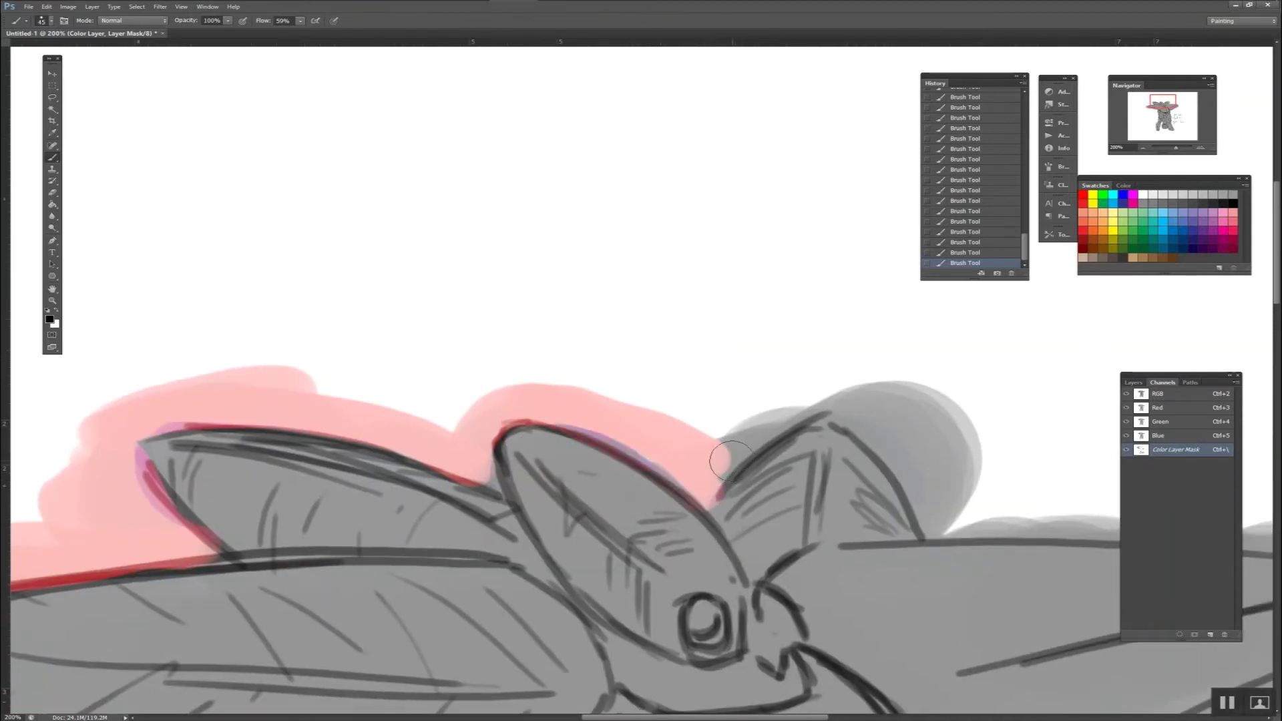
pyautogui.moveTo(707, 467)
pyautogui.mouseDown()
pyautogui.moveTo(815, 401)
pyautogui.moveTo(948, 428)
pyautogui.moveTo(968, 460)
pyautogui.moveTo(700, 396)
pyautogui.mouseUp()
pyautogui.press('x')
pyautogui.press('x')
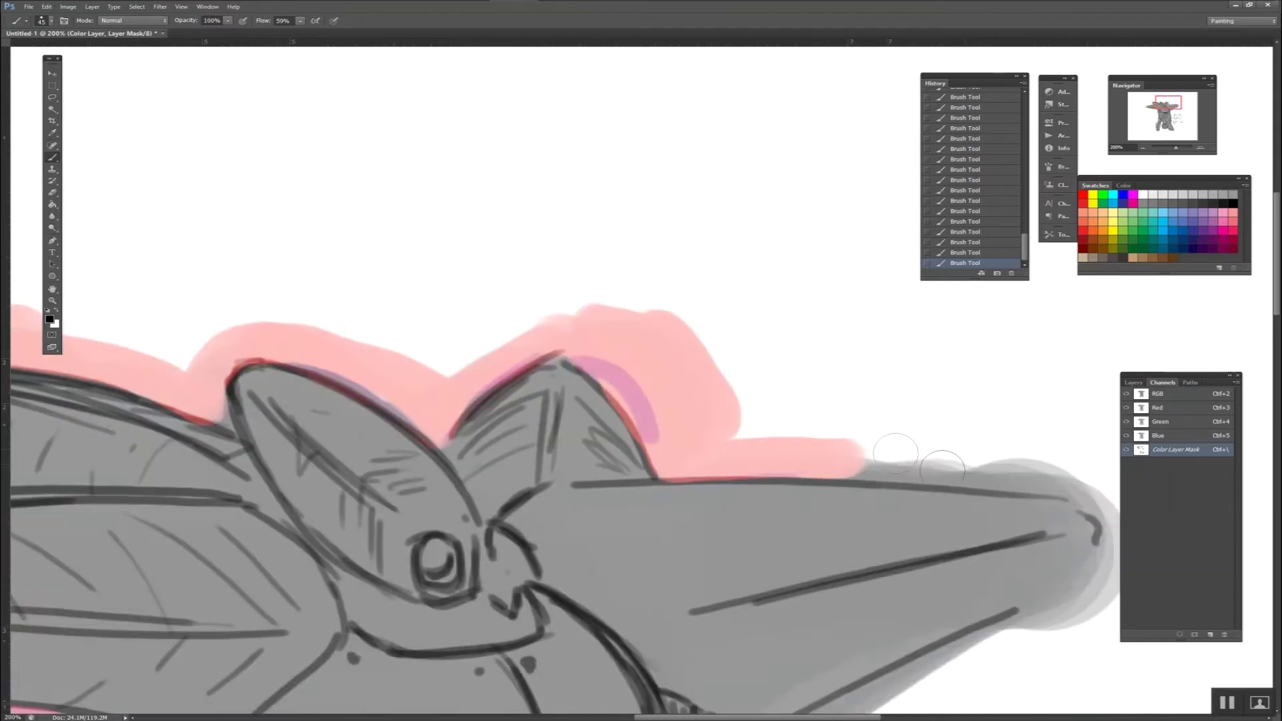
pyautogui.moveTo(1007, 457)
pyautogui.mouseDown()
pyautogui.moveTo(781, 452)
pyautogui.moveTo(1092, 470)
pyautogui.moveTo(810, 451)
pyautogui.mouseUp()
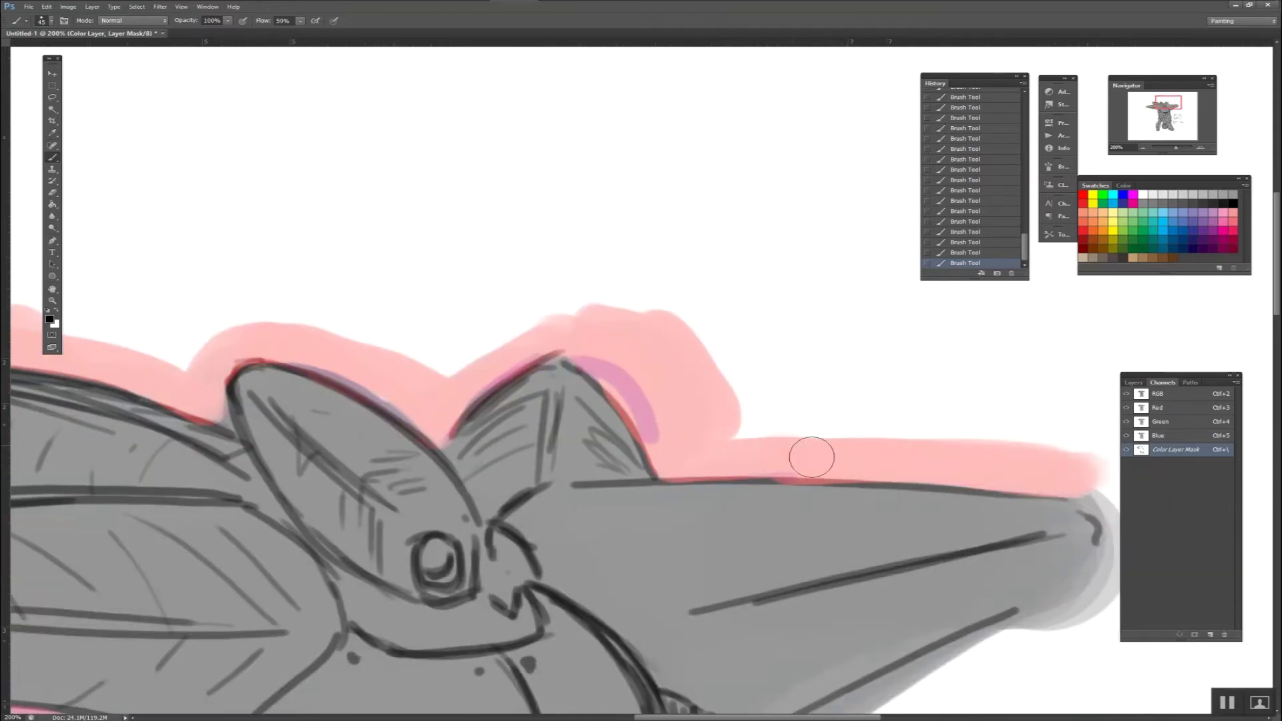
pyautogui.moveTo(961, 520); pyautogui.dragTo(801, 401)
pyautogui.moveTo(627, 634)
pyautogui.mouseDown()
pyautogui.moveTo(915, 509)
pyautogui.moveTo(606, 635)
pyautogui.moveTo(635, 609)
pyautogui.moveTo(574, 626)
pyautogui.mouseUp()
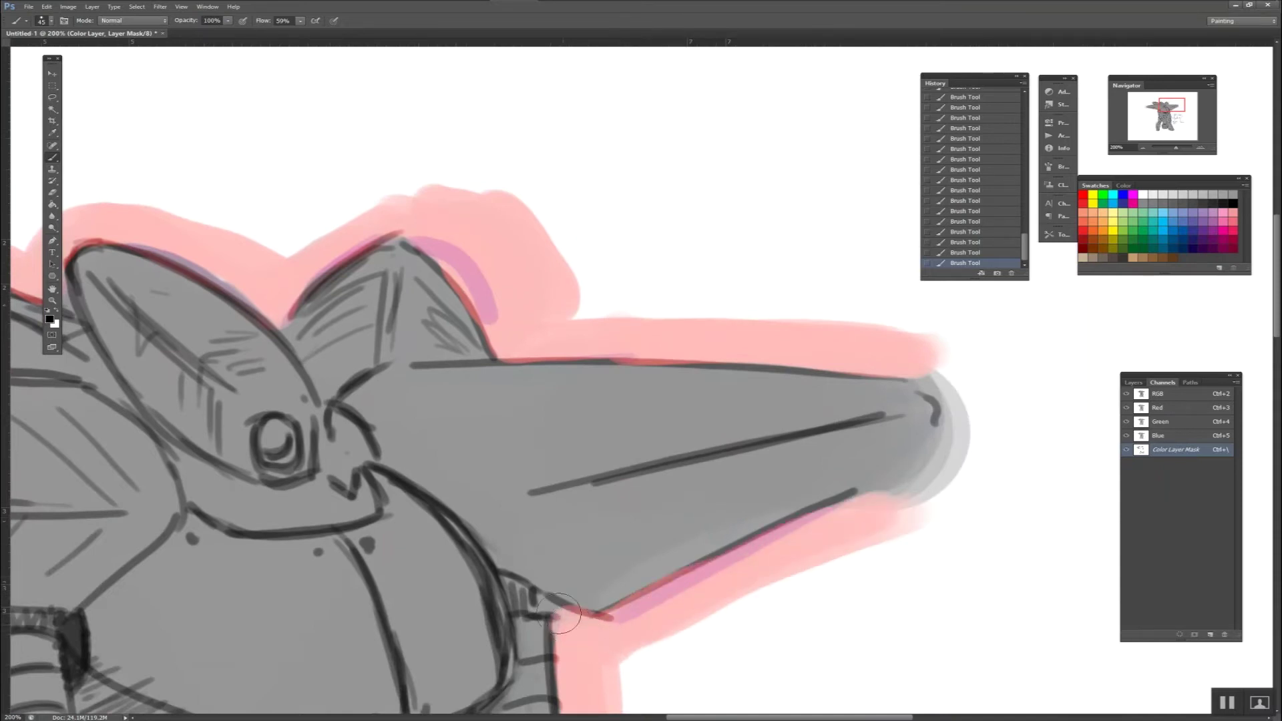
pyautogui.moveTo(928, 495)
pyautogui.mouseDown()
pyautogui.moveTo(880, 536)
pyautogui.moveTo(935, 497)
pyautogui.moveTo(881, 392)
pyautogui.moveTo(887, 402)
pyautogui.mouseUp()
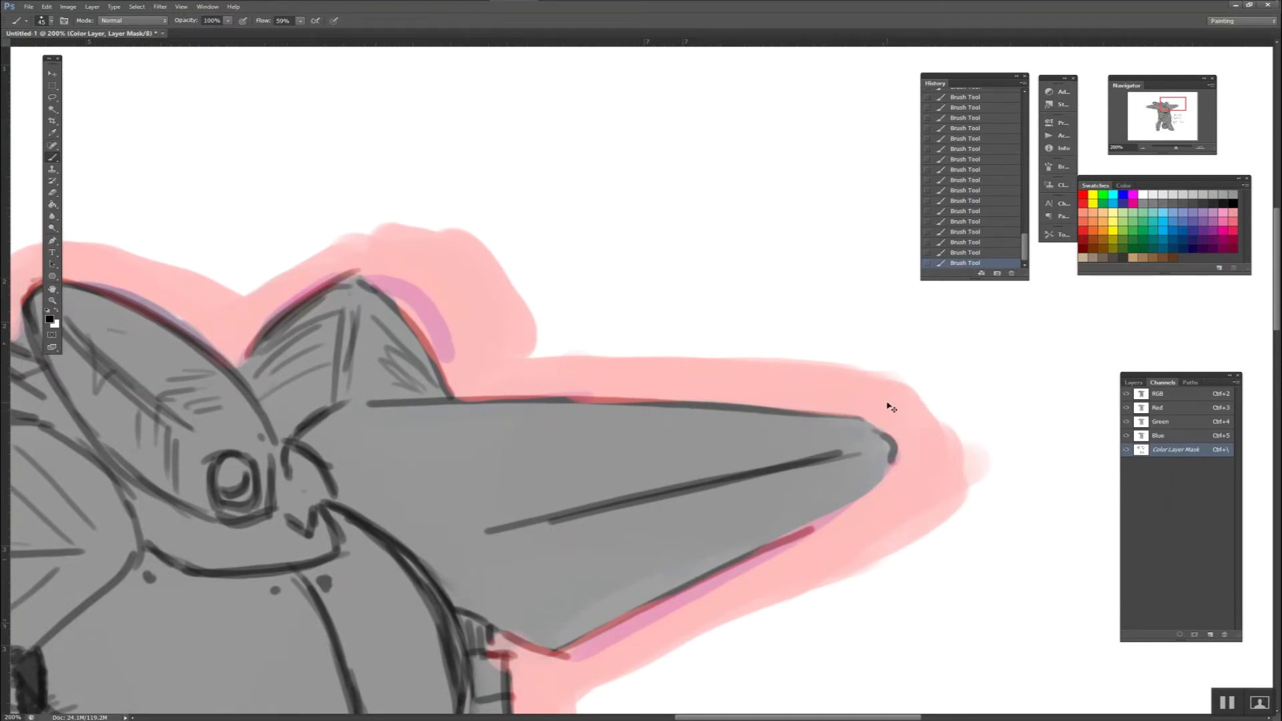
pyautogui.hotkey('ctrl', '0')
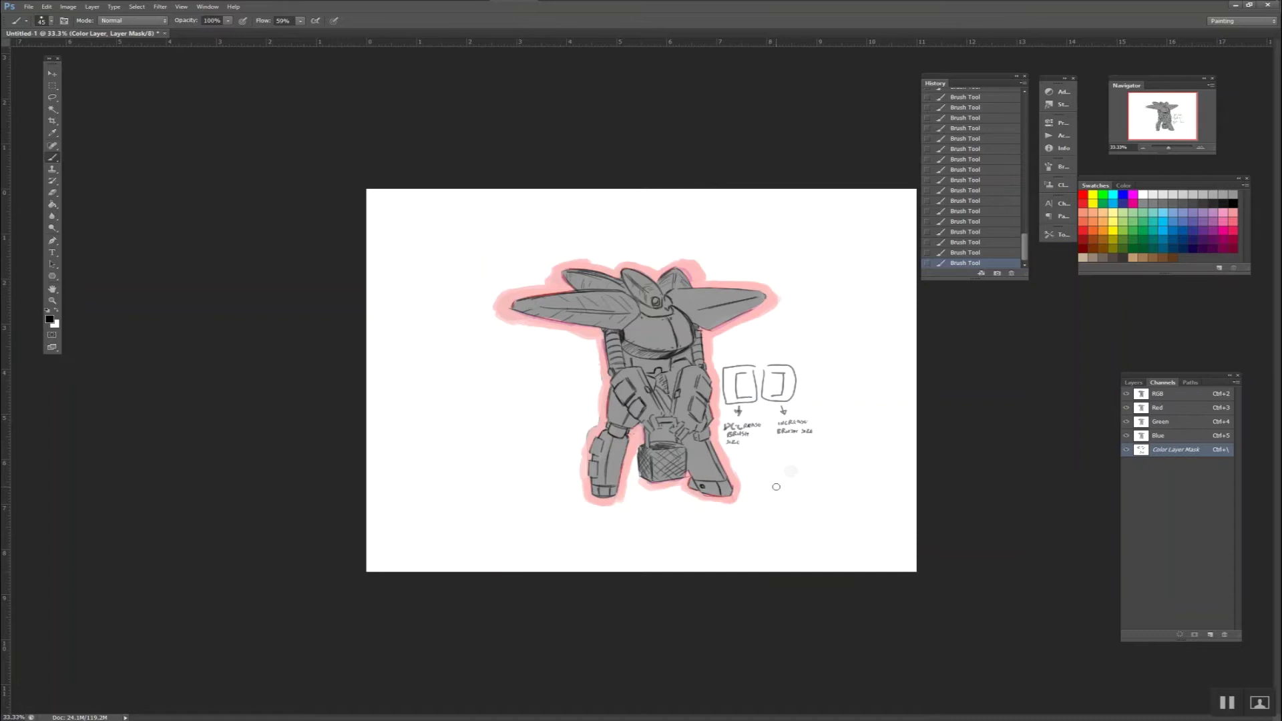
# Zoom in and paint the mask over the strap below the visor with a smaller brush.
pyautogui.hotkey('ctrl', '+')
pyautogui.hotkey('ctrl', '+')
pyautogui.hotkey('ctrl', '+')
pyautogui.hotkey('ctrl', '+')
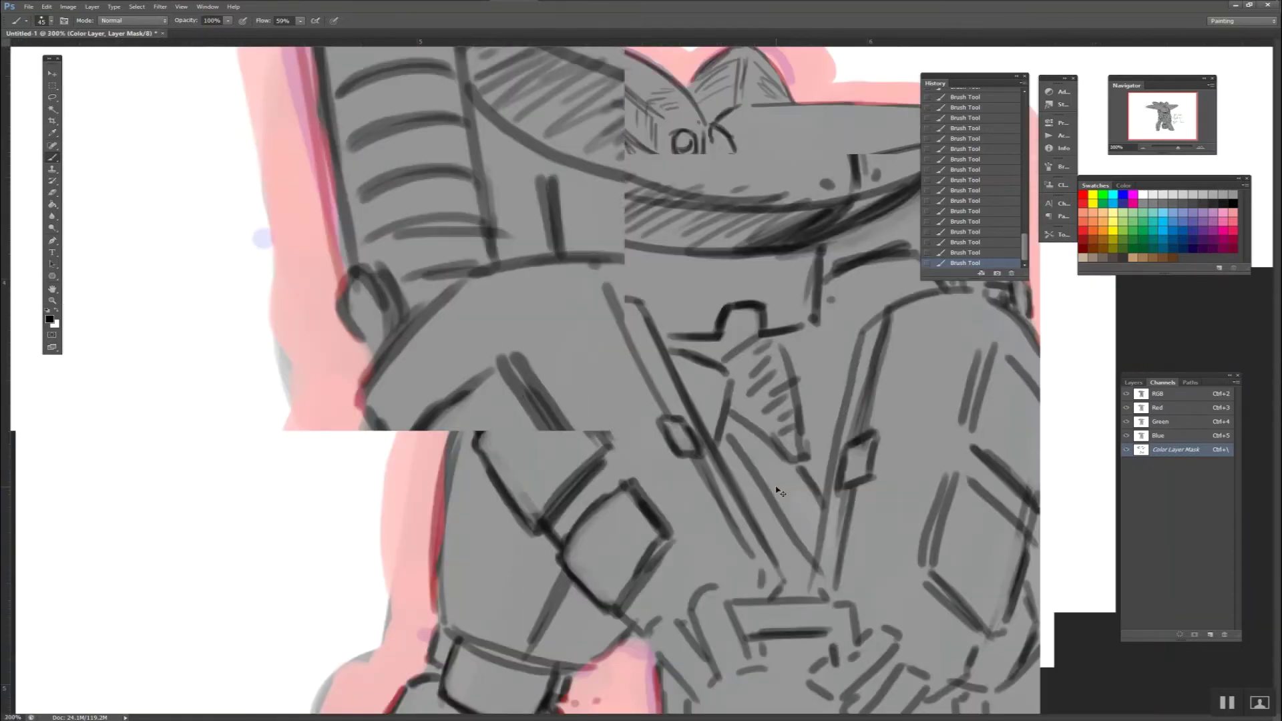
pyautogui.hotkey('ctrl', '+')
pyautogui.moveTo(872, 410); pyautogui.dragTo(566, 591)
pyautogui.press('[')
pyautogui.press('[')
pyautogui.press('[')
pyautogui.moveTo(766, 291)
pyautogui.mouseDown()
pyautogui.moveTo(611, 374)
pyautogui.moveTo(767, 333)
pyautogui.mouseUp()
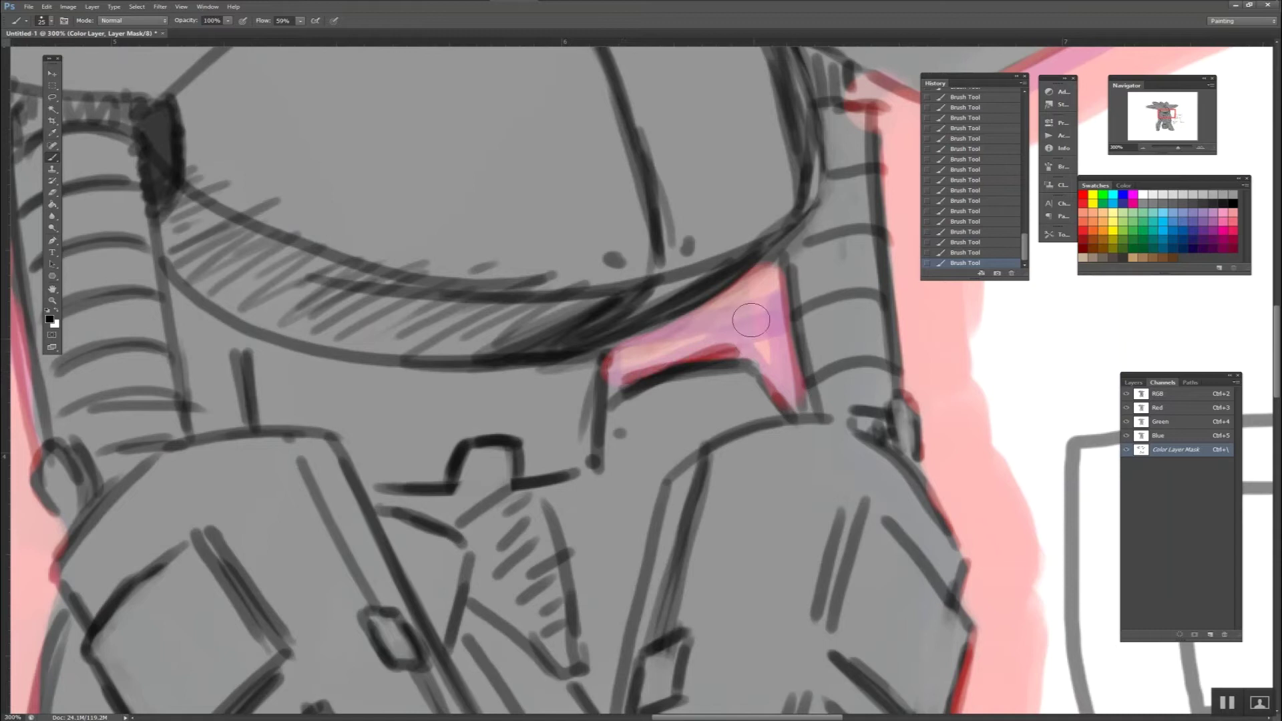
pyautogui.moveTo(212, 320)
pyautogui.mouseDown()
pyautogui.moveTo(525, 400)
pyautogui.moveTo(521, 494)
pyautogui.moveTo(541, 467)
pyautogui.moveTo(527, 401)
pyautogui.moveTo(540, 417)
pyautogui.mouseUp()
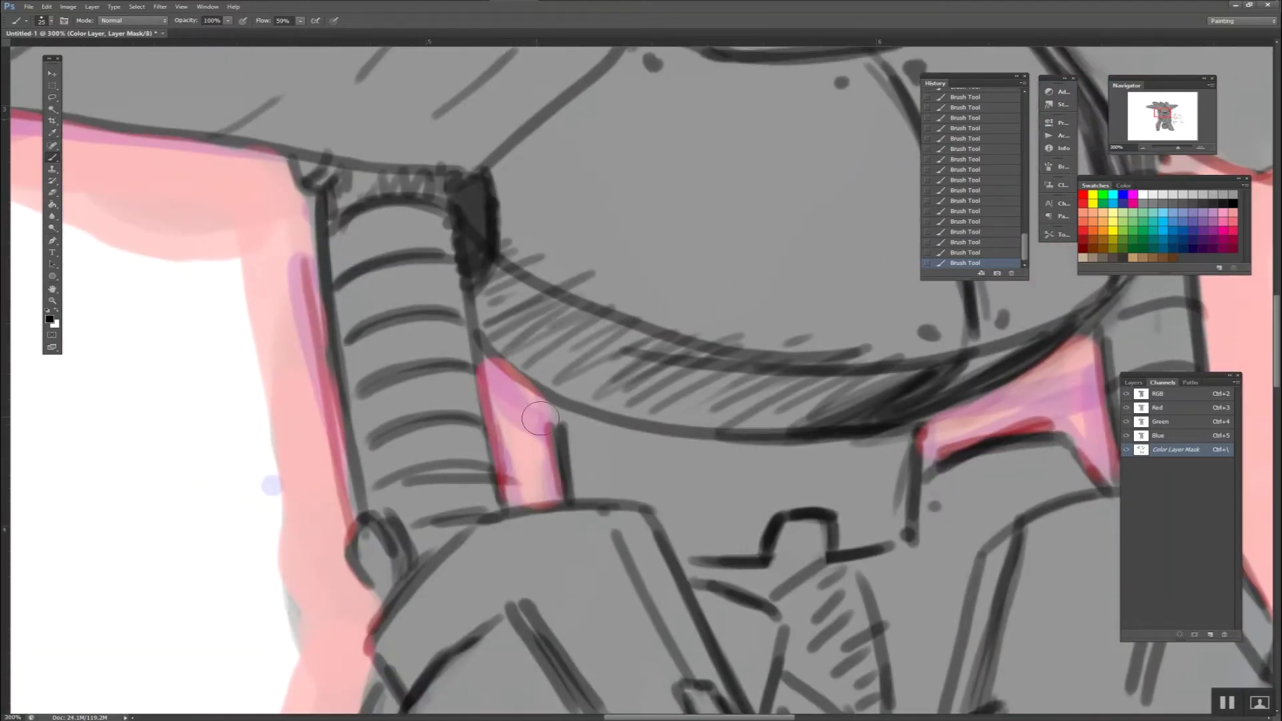
pyautogui.moveTo(767, 714)
pyautogui.mouseDown()
pyautogui.moveTo(563, 298)
pyautogui.moveTo(587, 317)
pyautogui.moveTo(667, 484)
pyautogui.moveTo(661, 501)
pyautogui.moveTo(670, 459)
pyautogui.moveTo(701, 504)
pyautogui.mouseUp()
pyautogui.moveTo(701, 573)
pyautogui.mouseDown()
pyautogui.moveTo(734, 286)
pyautogui.moveTo(660, 294)
pyautogui.moveTo(564, 360)
pyautogui.moveTo(552, 423)
pyautogui.moveTo(660, 433)
pyautogui.mouseUp()
# Mask along the belt line and cover the bracket sketch with a 200-size brush stroke.
pyautogui.press('x')
pyautogui.moveTo(577, 429)
pyautogui.mouseDown()
pyautogui.moveTo(640, 427)
pyautogui.moveTo(568, 414)
pyautogui.moveTo(767, 427)
pyautogui.moveTo(695, 338)
pyautogui.moveTo(723, 294)
pyautogui.moveTo(617, 366)
pyautogui.moveTo(689, 382)
pyautogui.mouseUp()
pyautogui.press('x')
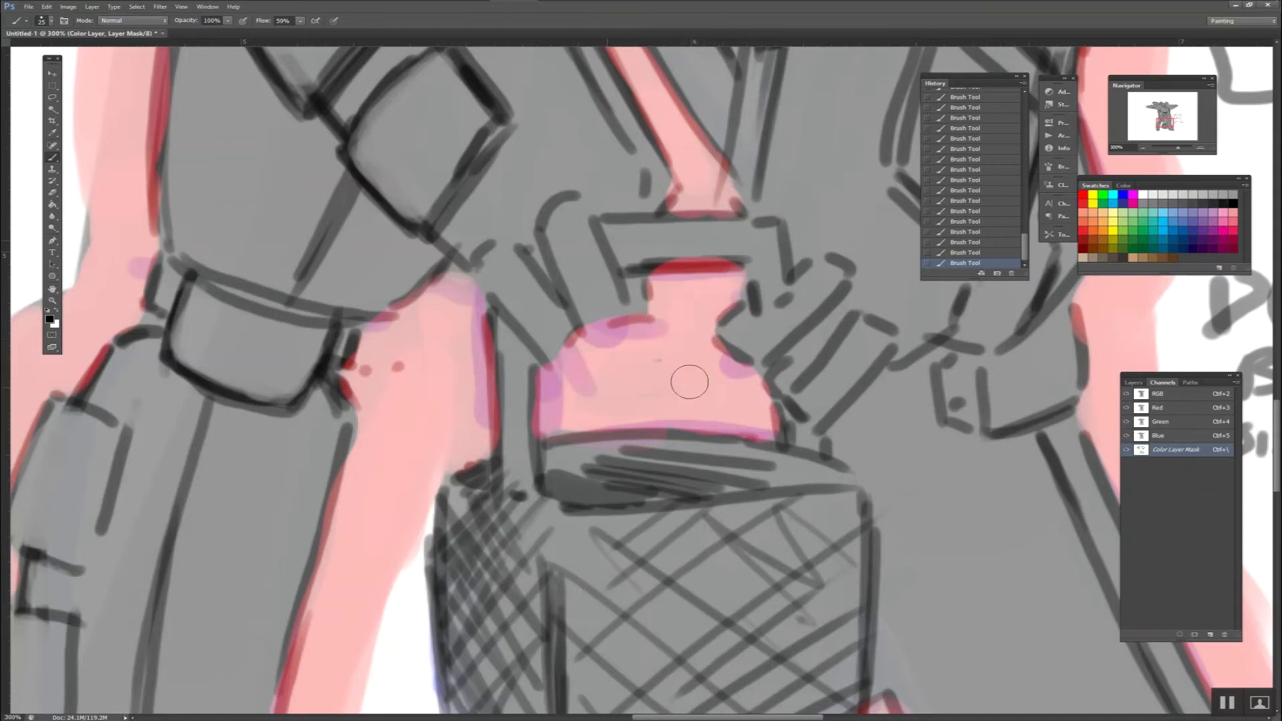
pyautogui.hotkey('ctrl', '0')
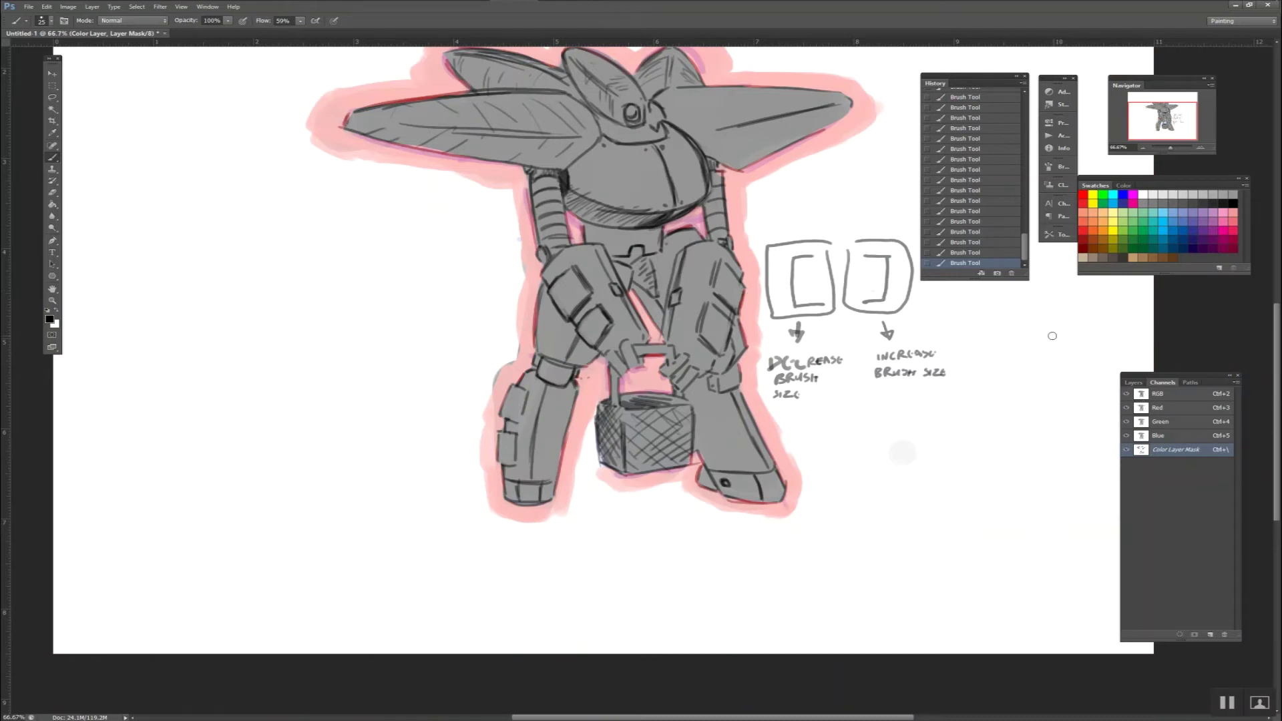
pyautogui.moveTo(939, 335); pyautogui.dragTo(913, 397)
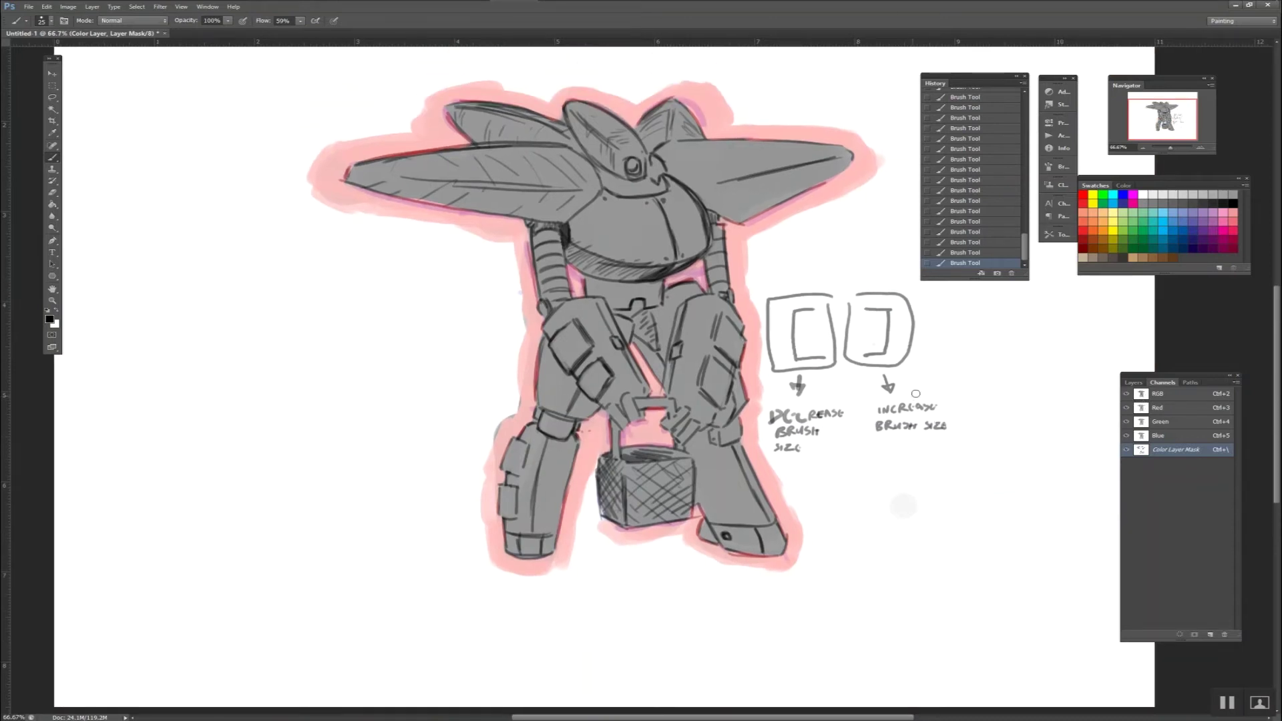
pyautogui.press(']')
pyautogui.press(']')
pyautogui.press(']')
pyautogui.moveTo(942, 401)
pyautogui.mouseDown()
pyautogui.moveTo(815, 423)
pyautogui.moveTo(795, 443)
pyautogui.moveTo(778, 320)
pyautogui.moveTo(791, 285)
pyautogui.moveTo(827, 451)
pyautogui.moveTo(893, 401)
pyautogui.moveTo(952, 438)
pyautogui.moveTo(797, 316)
pyautogui.mouseUp()
# Clean the red edge on the right contour with a 45 brush, then target the Color Layer.
pyautogui.press('[')
pyautogui.press('[')
pyautogui.press('[')
pyautogui.press('x')
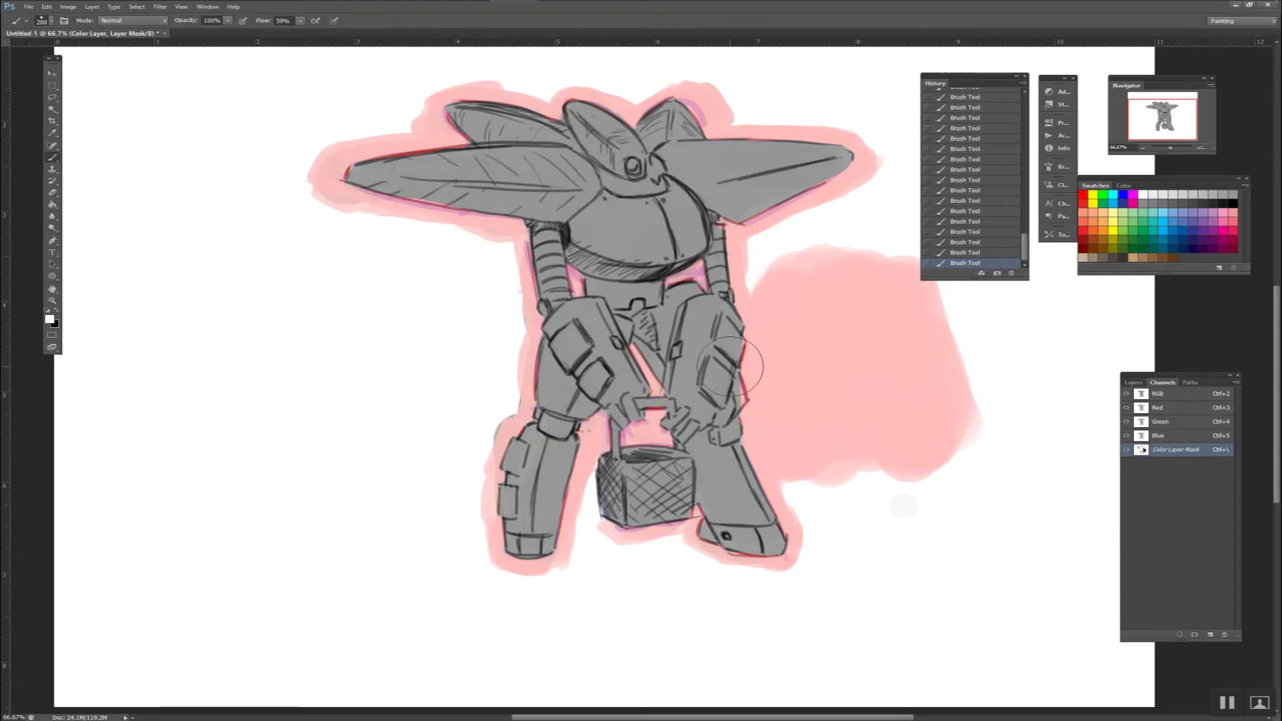
pyautogui.scroll(1, 738, 385)
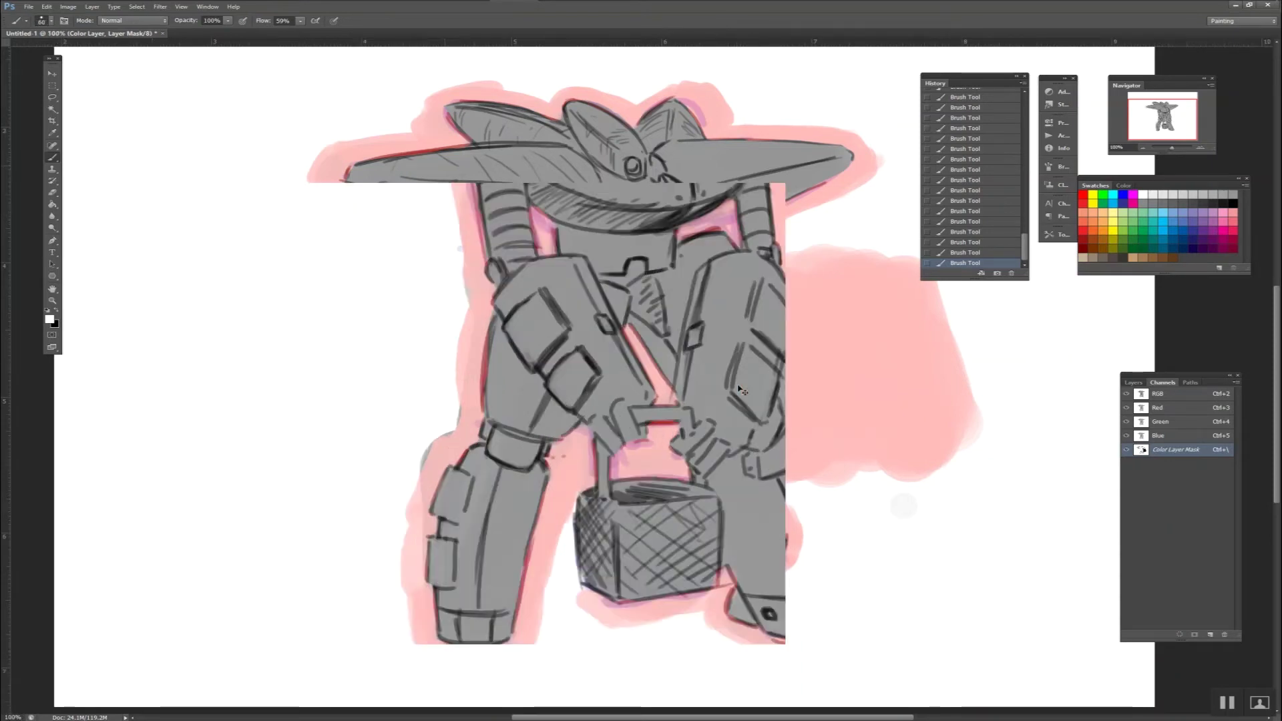
pyautogui.scroll(1, 737, 385)
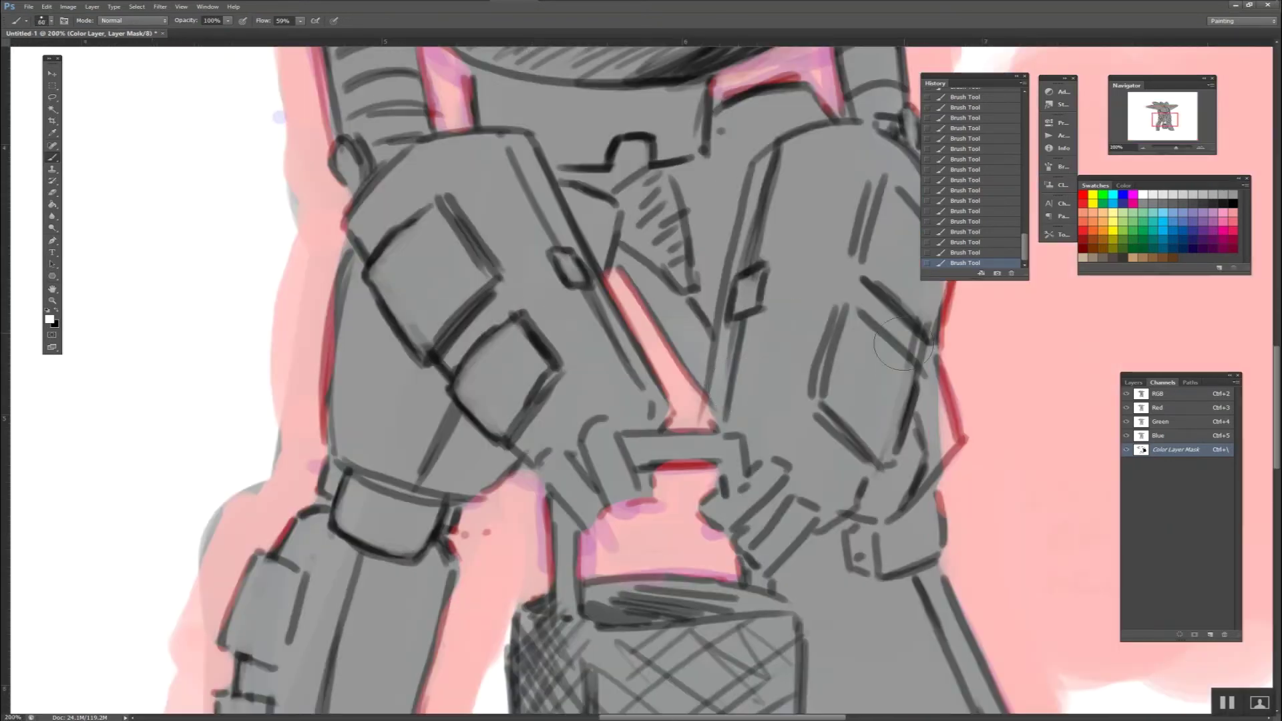
pyautogui.press('[')
pyautogui.press('[')
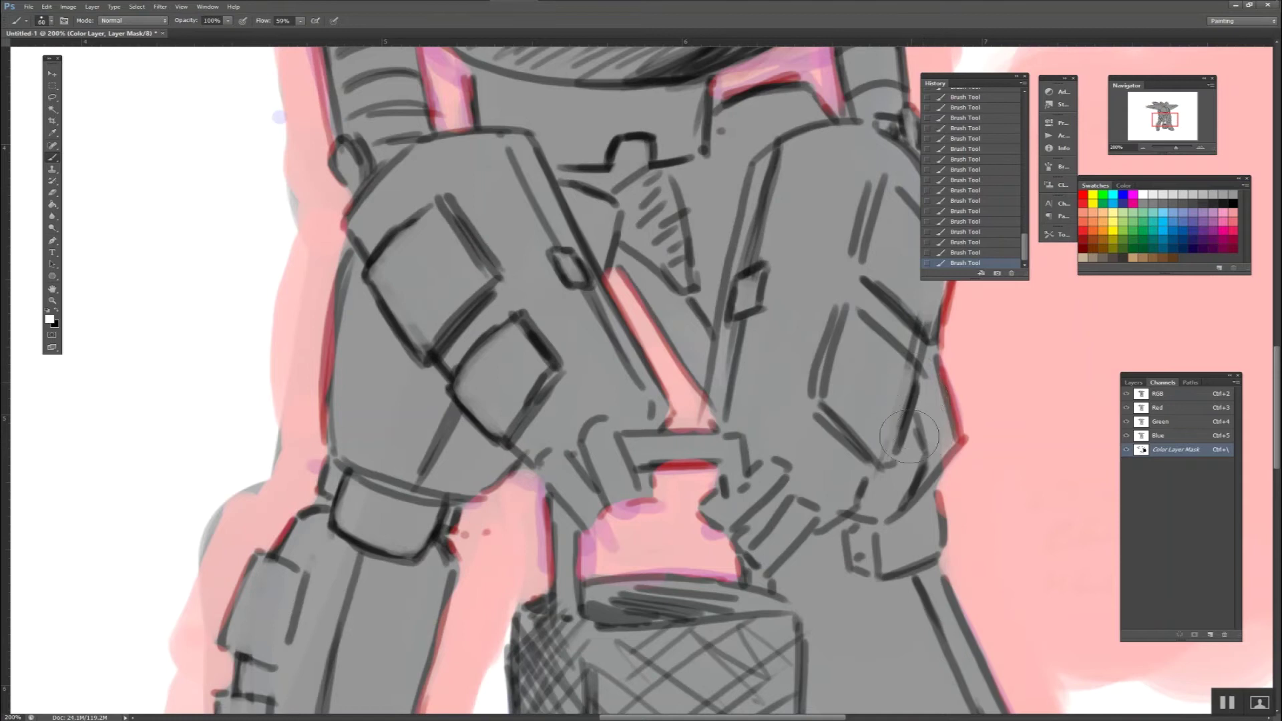
pyautogui.moveTo(938, 429); pyautogui.dragTo(925, 521)
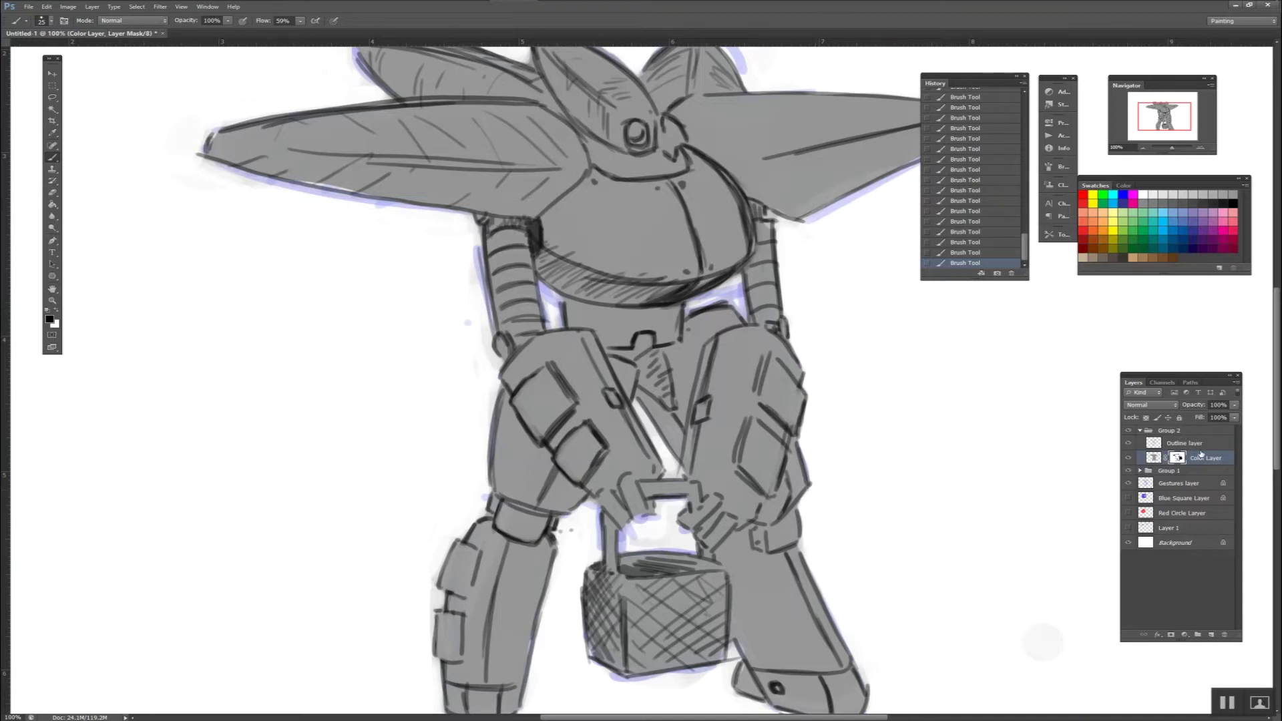
pyautogui.click(1153, 457)
# Lock the Color Layer and Outline layer, and detach Swatches into its own panel.
pyautogui.click(1178, 418)
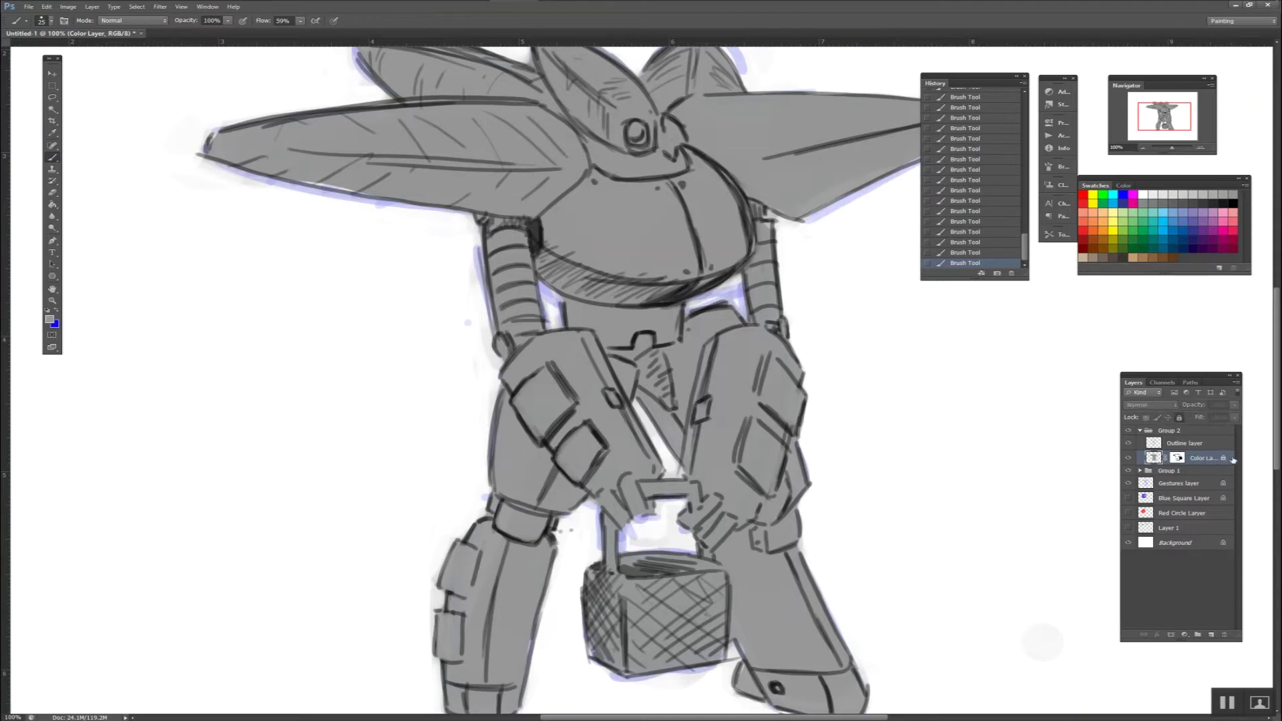
pyautogui.click(1193, 447)
pyautogui.hotkey('ctrl', '/')
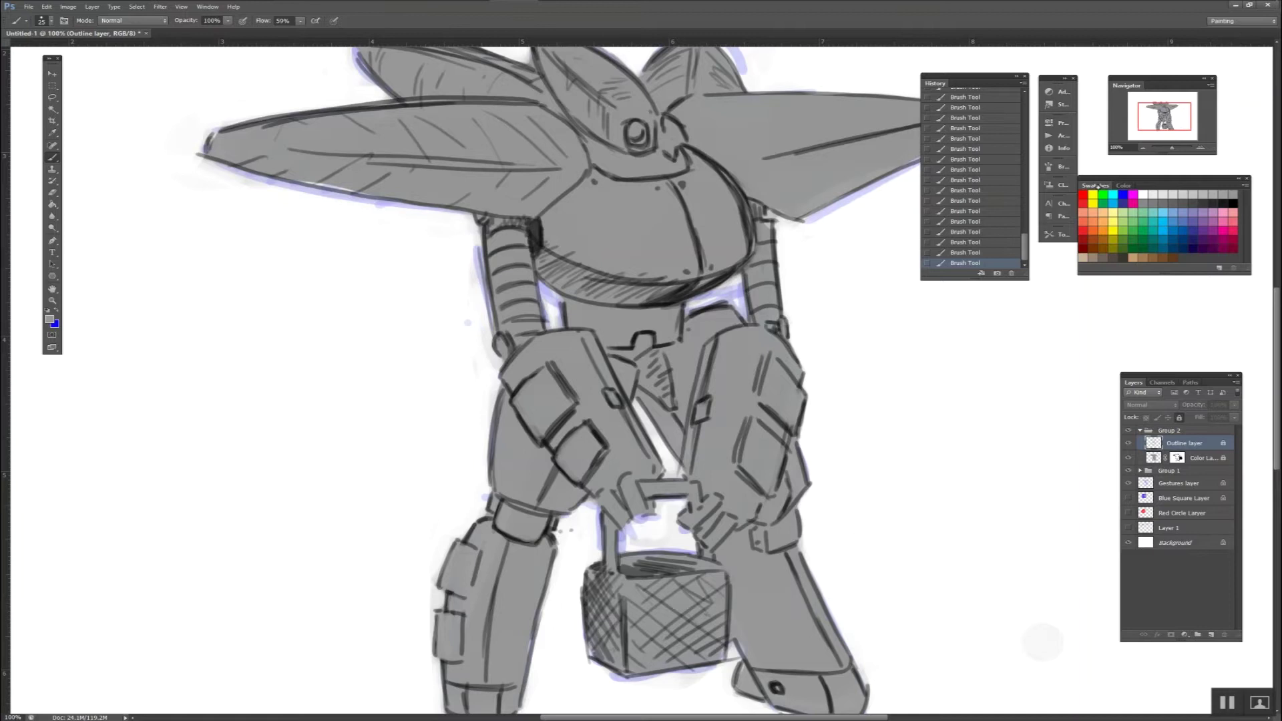
pyautogui.moveTo(1098, 186); pyautogui.dragTo(1088, 282)
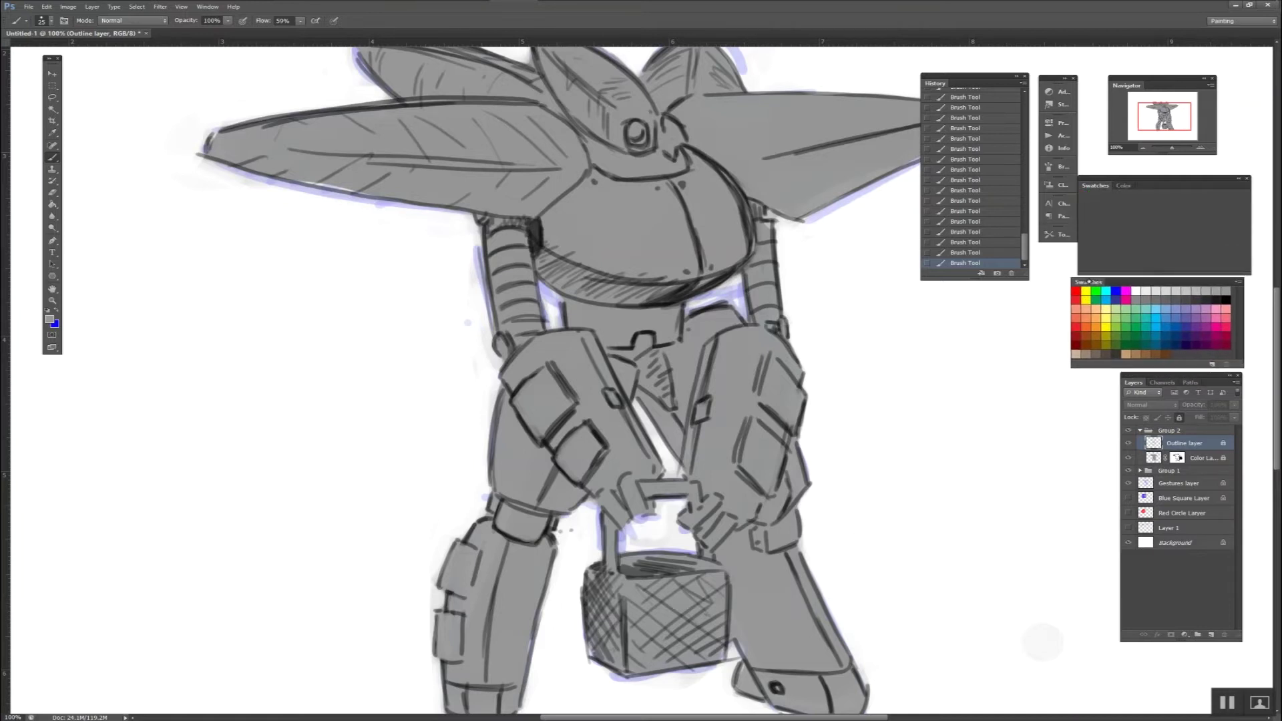
pyautogui.moveTo(1088, 282); pyautogui.dragTo(1096, 277)
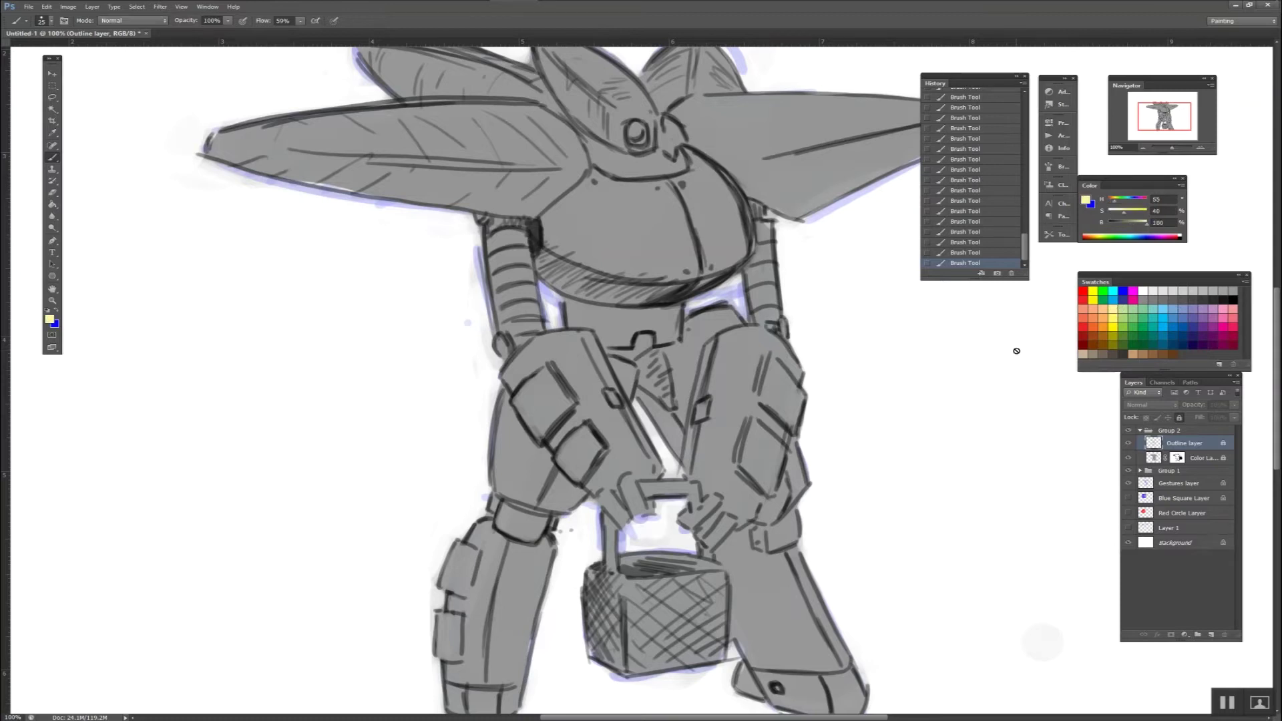
# On a new Layer 2, paint yellow, green and light-blue swatch test strokes beside the robot.
pyautogui.click(1177, 457)
pyautogui.click(1211, 636)
pyautogui.moveTo(962, 437)
pyautogui.mouseDown()
pyautogui.moveTo(967, 466)
pyautogui.moveTo(969, 427)
pyautogui.moveTo(983, 467)
pyautogui.moveTo(1045, 430)
pyautogui.moveTo(1011, 495)
pyautogui.mouseUp()
pyautogui.click(1132, 341)
pyautogui.click(1173, 322)
pyautogui.moveTo(1082, 445); pyautogui.dragTo(1060, 515)
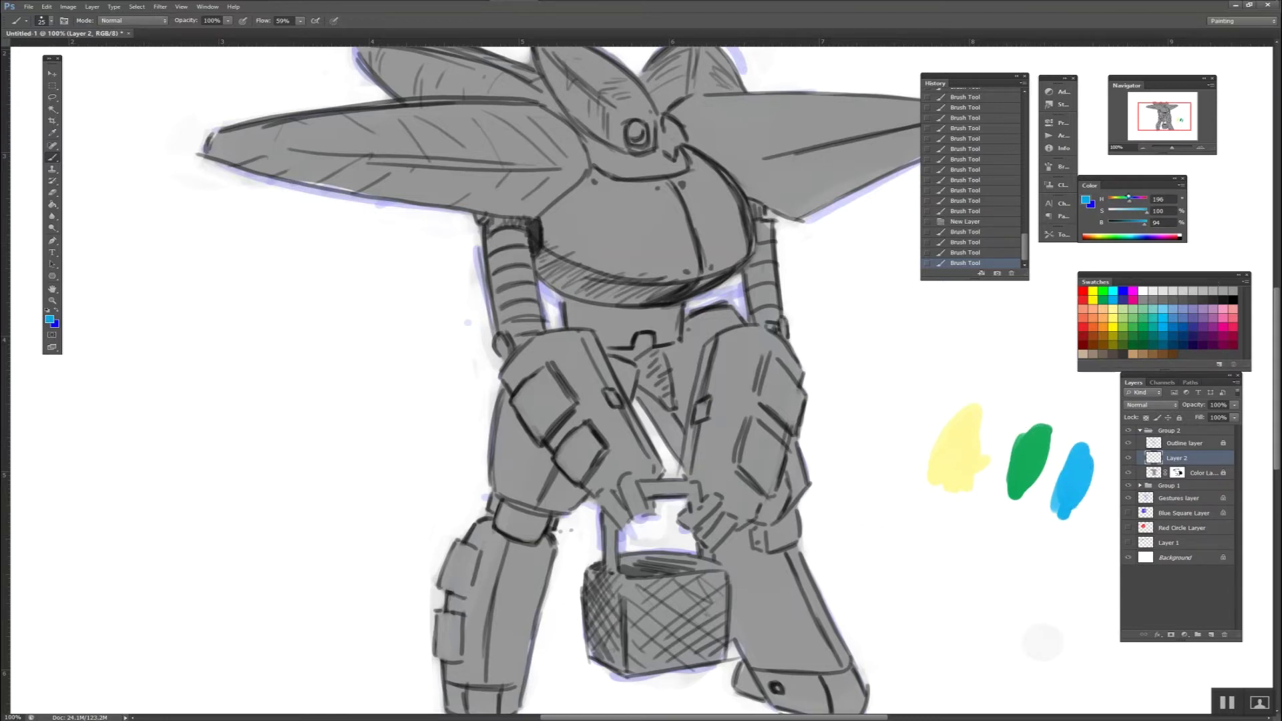
# Set hue 0 for a red stroke above the yellow, then start renaming the Pastel Yellow swatch.
pyautogui.moveTo(1133, 279); pyautogui.dragTo(1125, 272)
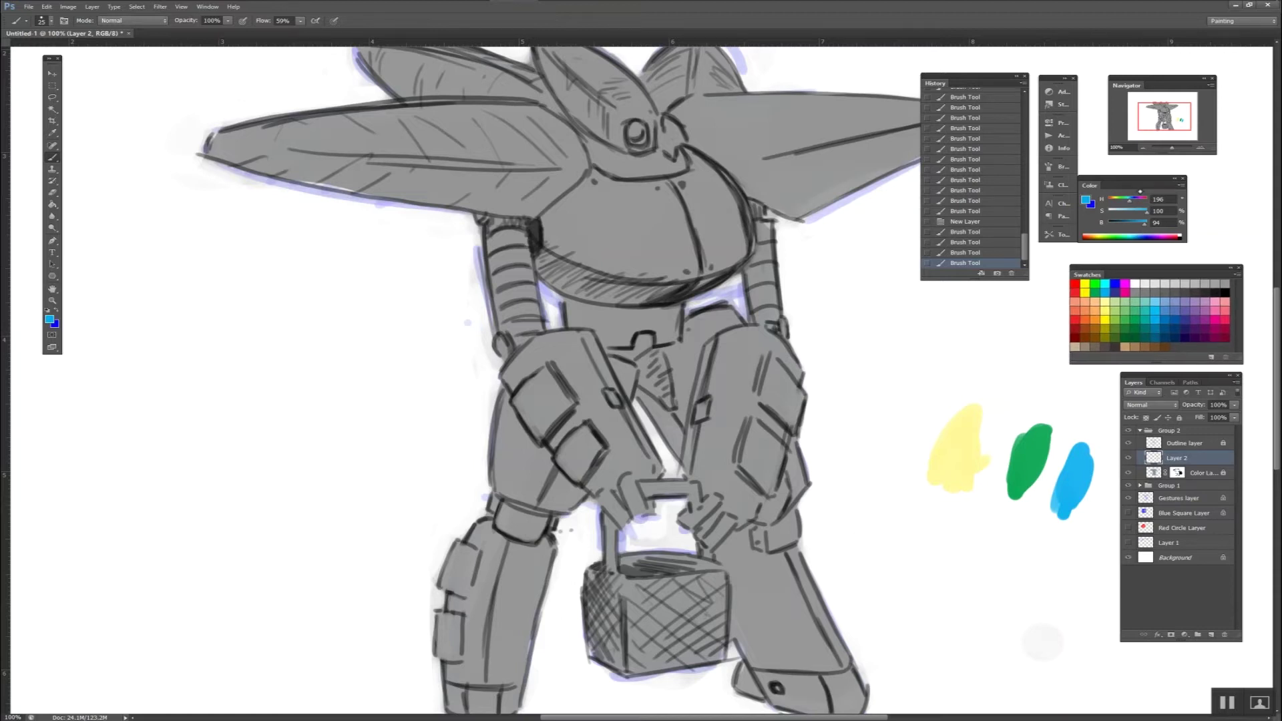
pyautogui.moveTo(1150, 181); pyautogui.dragTo(1162, 177)
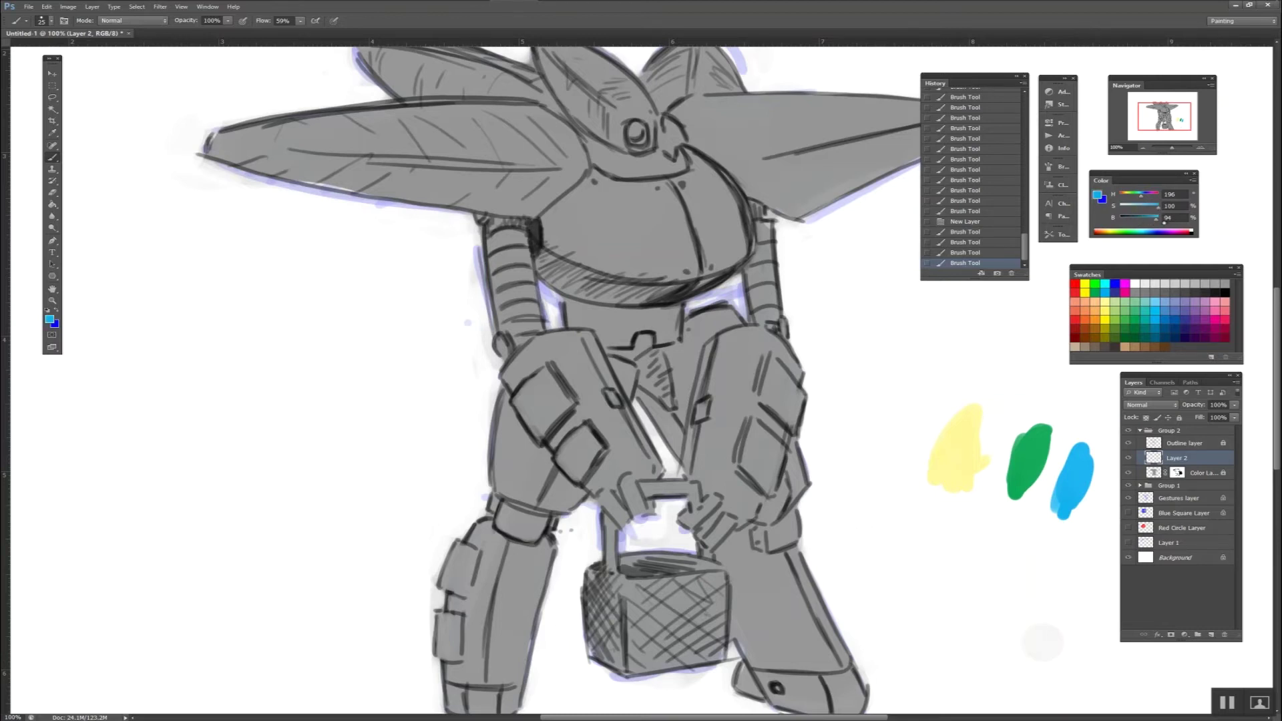
pyautogui.click(1138, 207)
pyautogui.write('0')
pyautogui.press('Tab')
pyautogui.moveTo(887, 360); pyautogui.dragTo(925, 329)
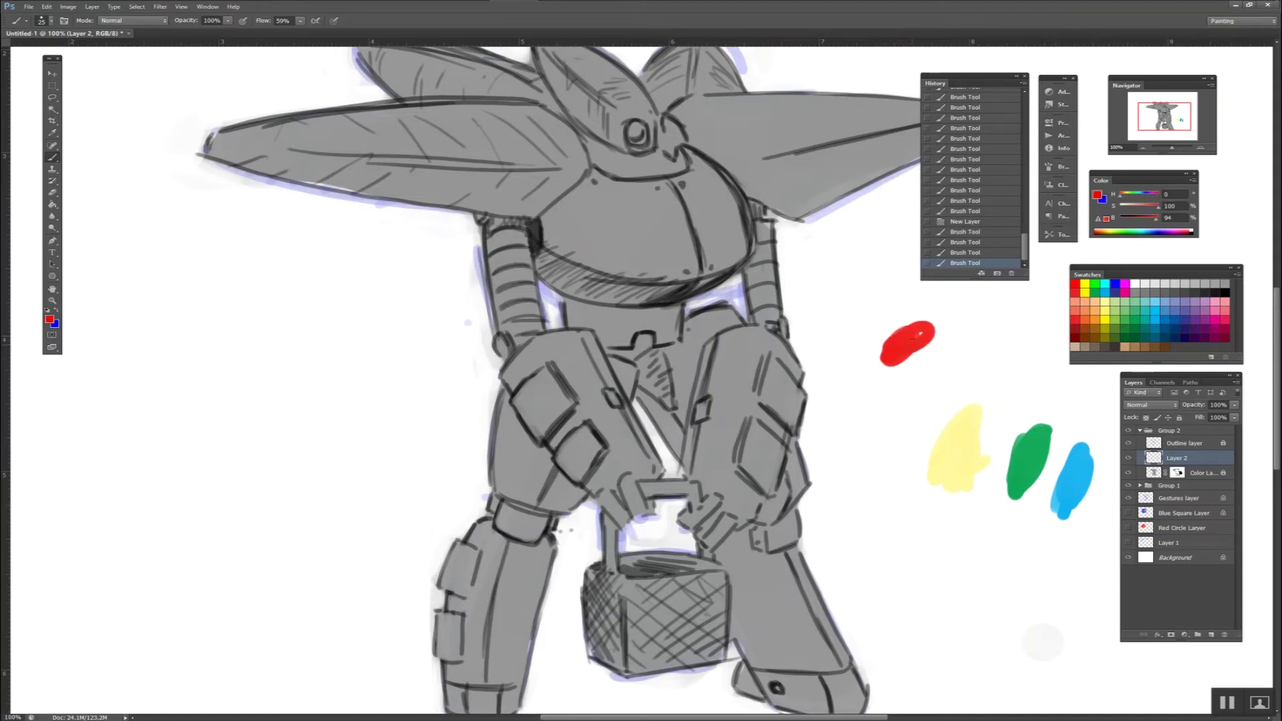
pyautogui.click(1104, 302)
pyautogui.click(1105, 301)
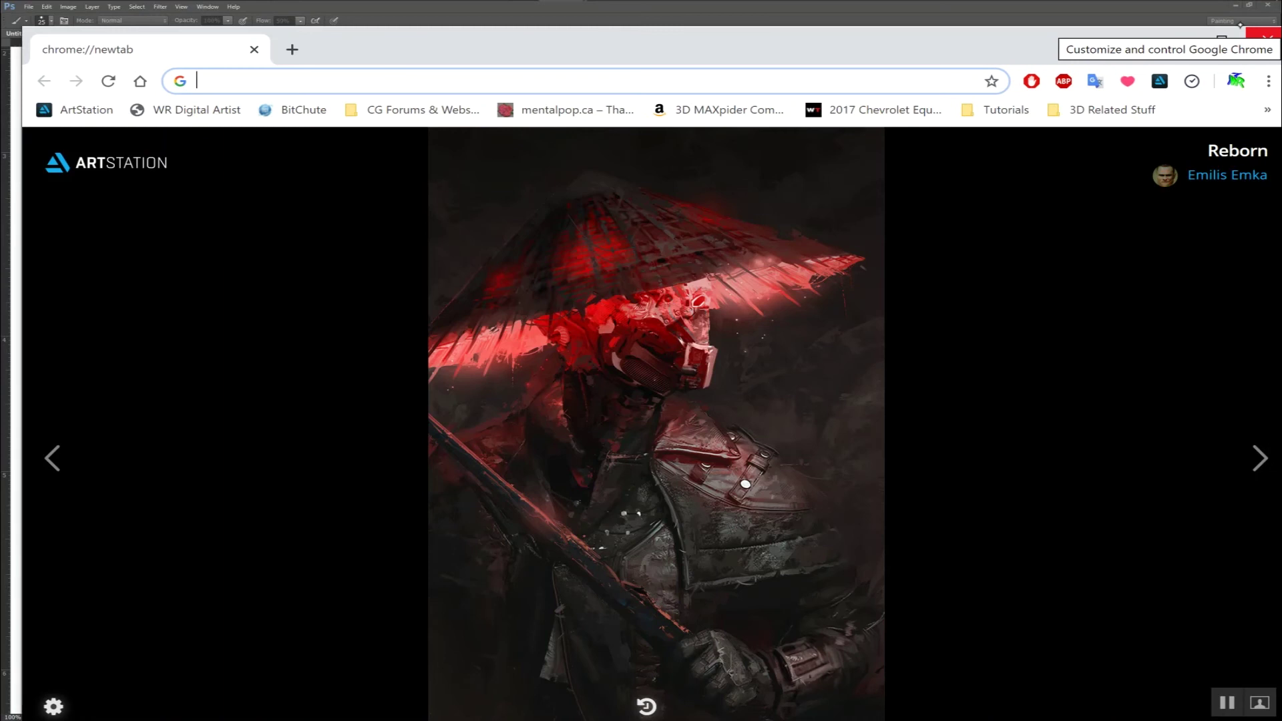
# Close the empty Chrome window to reveal the Color Swatch Name dialog in Photoshop.
pyautogui.click(1267, 34)
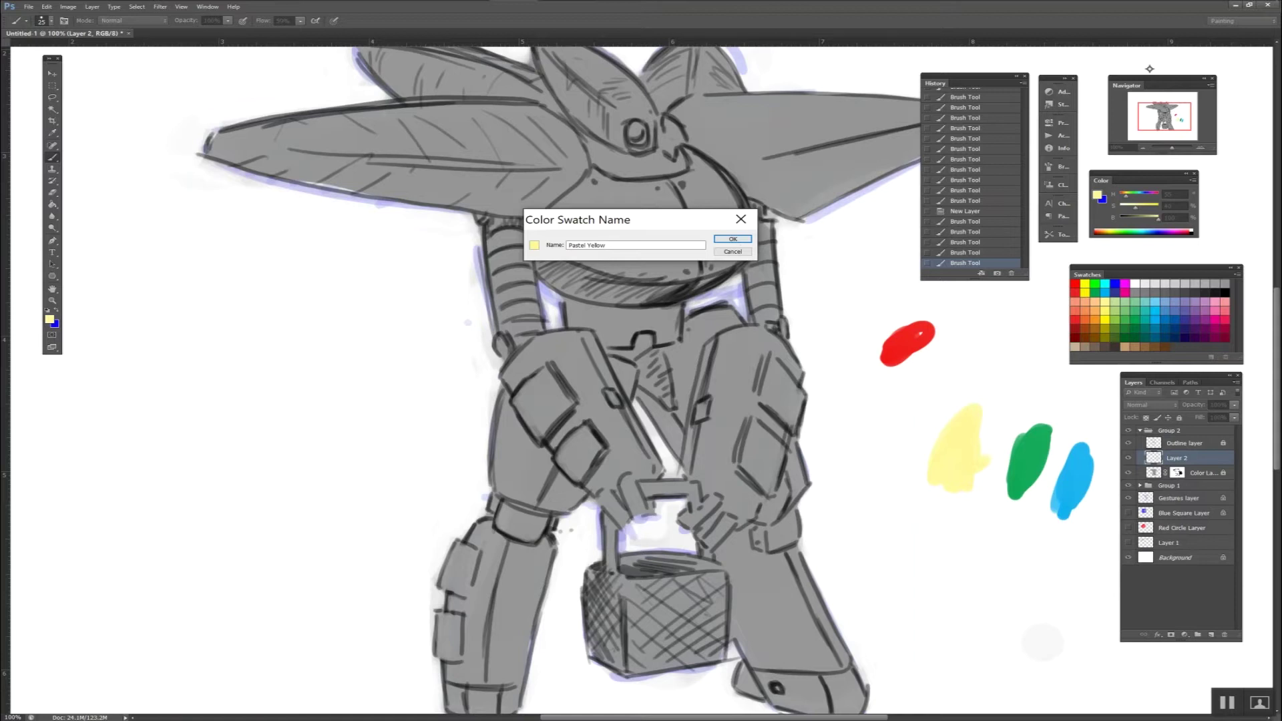
# Save the Pastel Yellow swatch, paint a bright yellow dab beside the red one, and pick green.
pyautogui.click(732, 239)
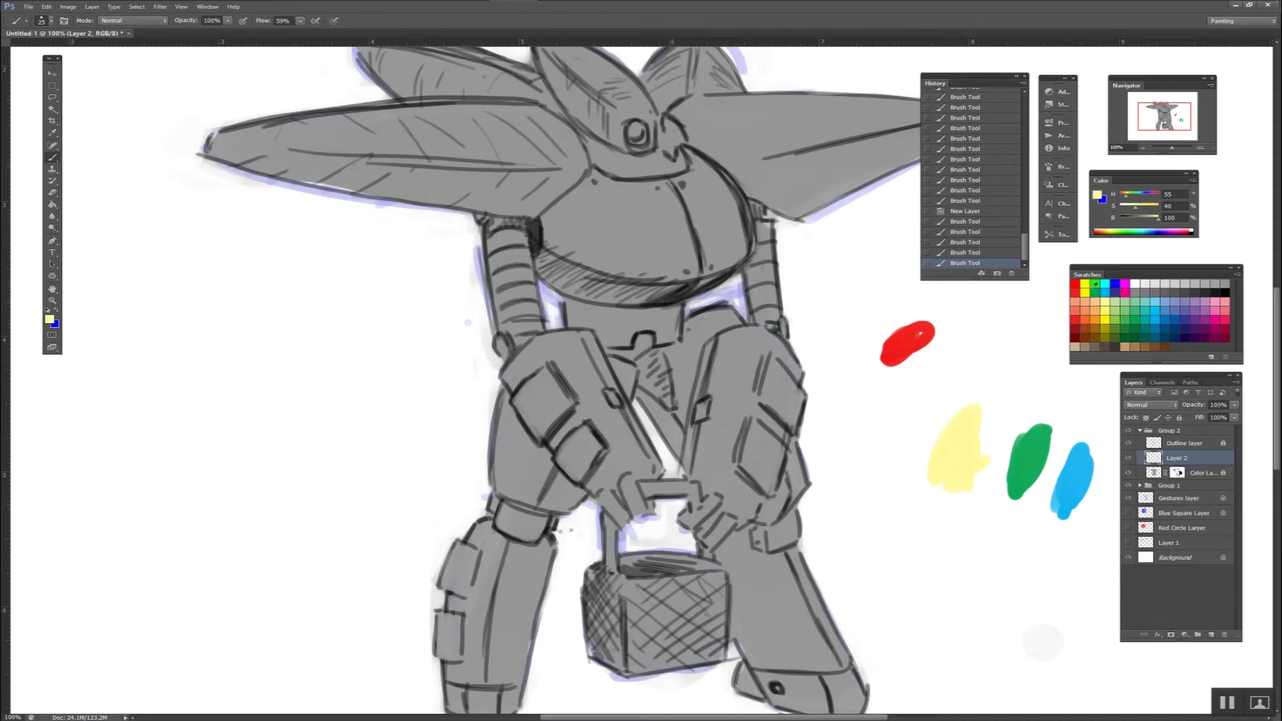
pyautogui.click(1085, 284)
pyautogui.moveTo(959, 373)
pyautogui.mouseDown()
pyautogui.moveTo(970, 359)
pyautogui.moveTo(1011, 384)
pyautogui.mouseUp()
pyautogui.click(1095, 284)
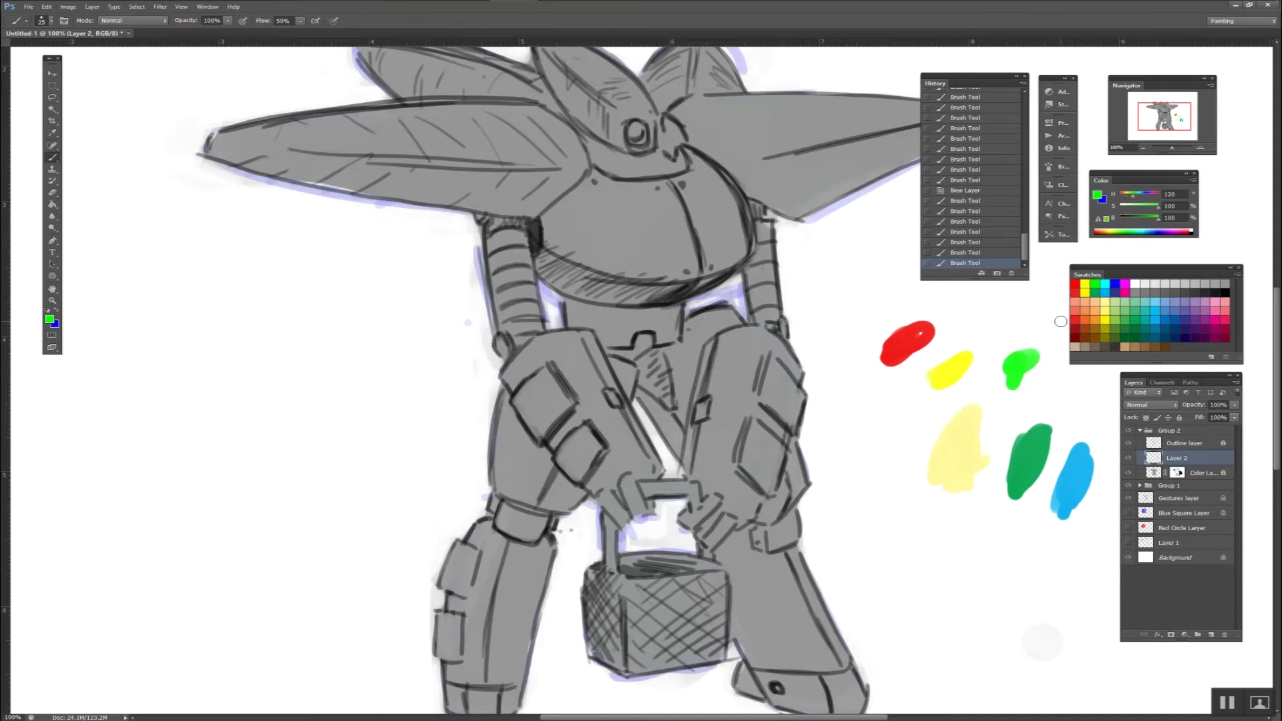
# Rename Layer 2 to 'more colors'.
pyautogui.doubleClick(1176, 458)
pyautogui.write('mot')
pyautogui.write('ors')
pyautogui.press('Return')
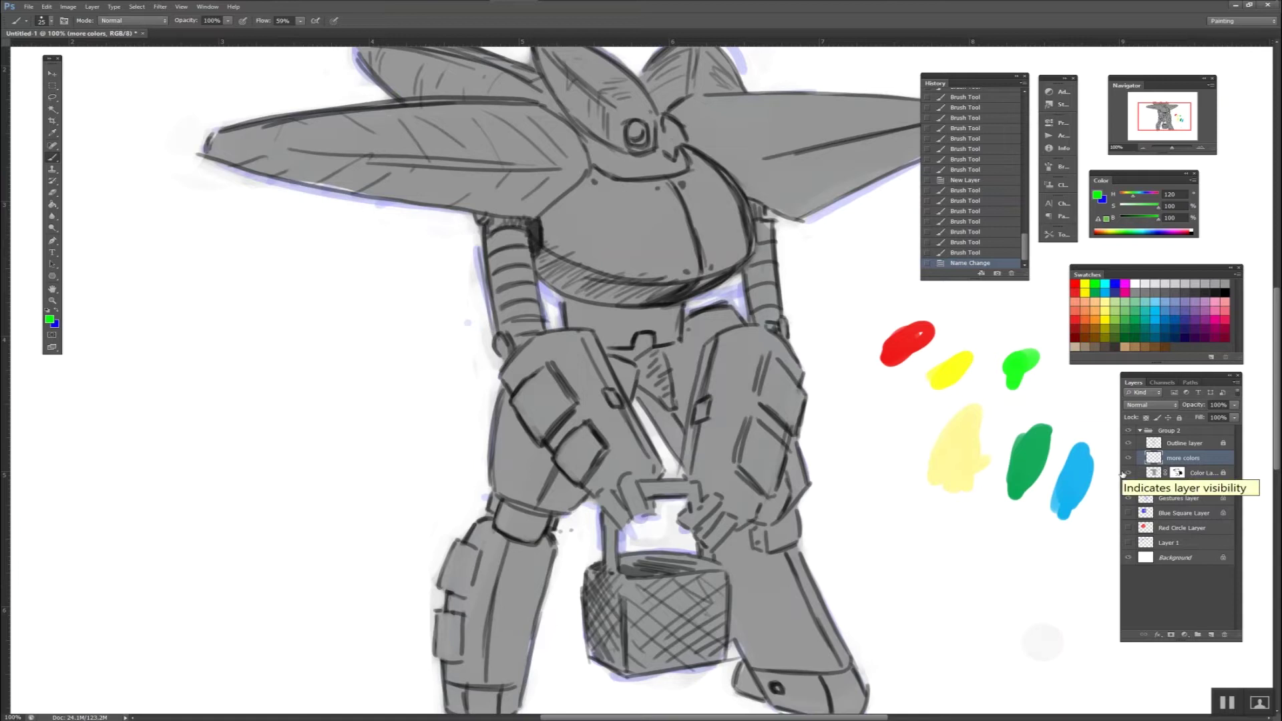
# Paint a row of bright, mid, dark green and black dabs, lowering the B slider between strokes.
pyautogui.click(1157, 208)
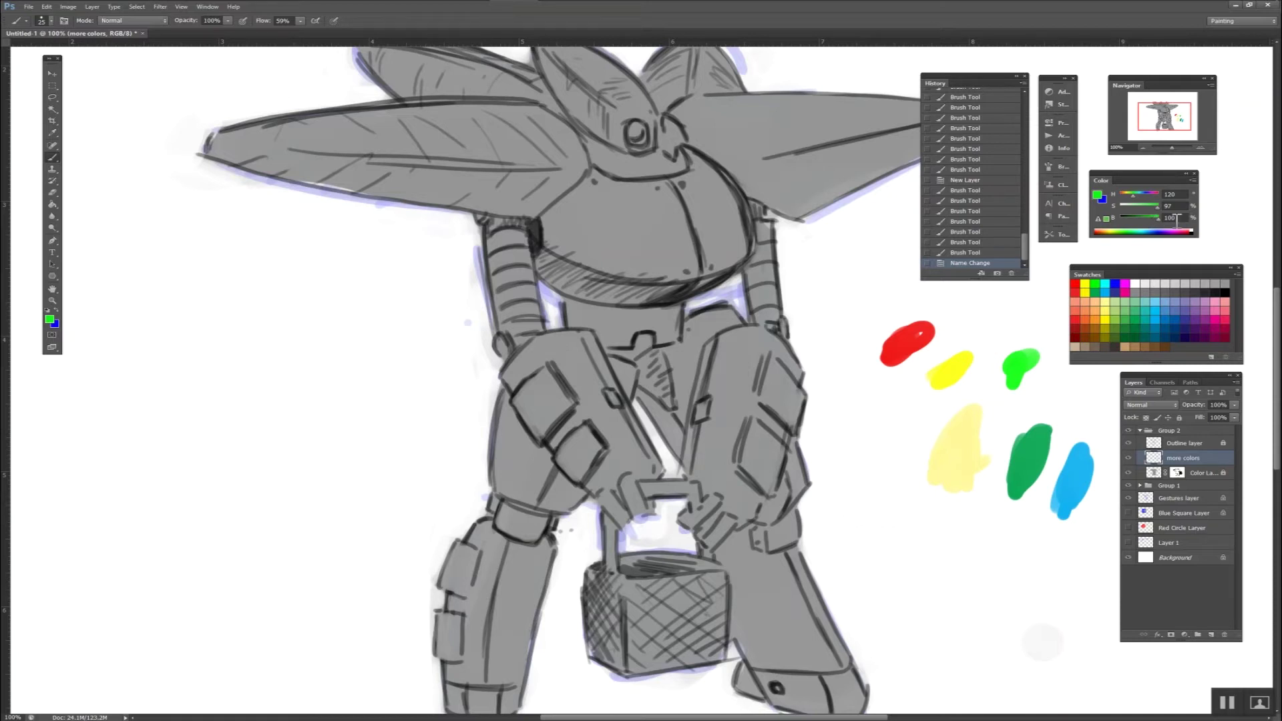
pyautogui.moveTo(935, 552); pyautogui.dragTo(931, 516)
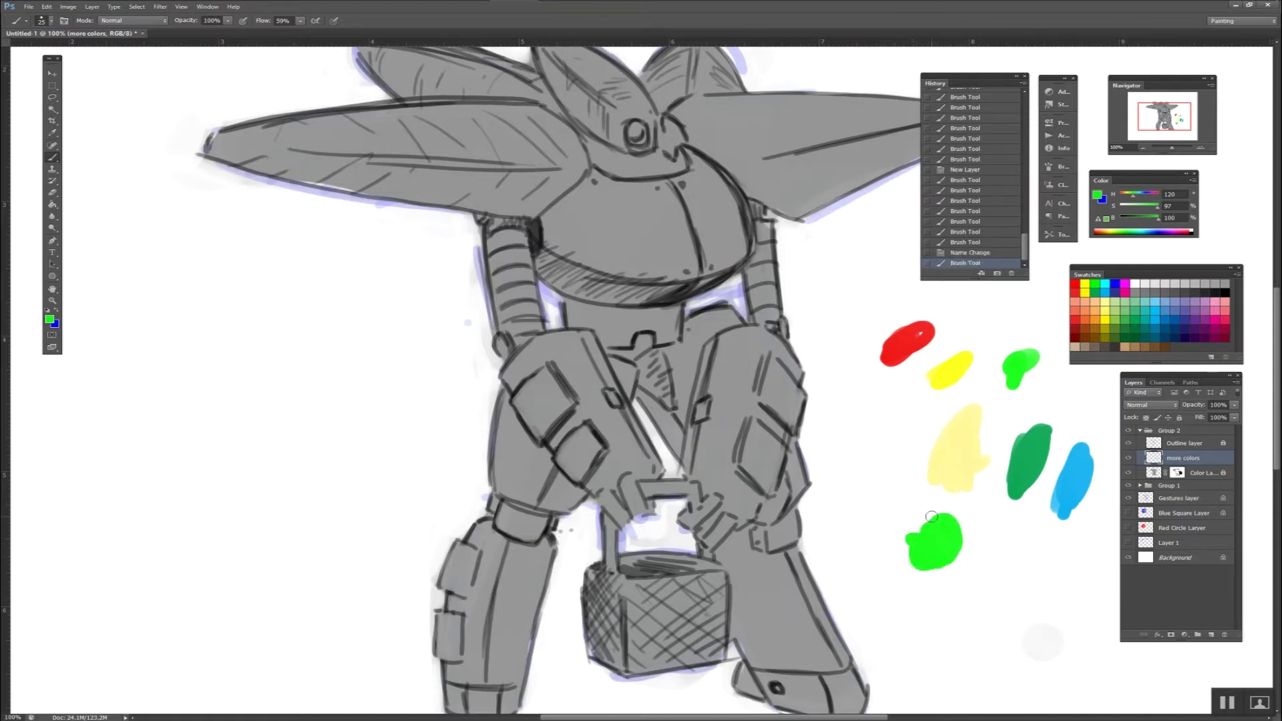
pyautogui.moveTo(1160, 220); pyautogui.dragTo(1139, 221)
pyautogui.moveTo(1004, 587); pyautogui.dragTo(1013, 538)
pyautogui.moveTo(1138, 220); pyautogui.dragTo(1127, 220)
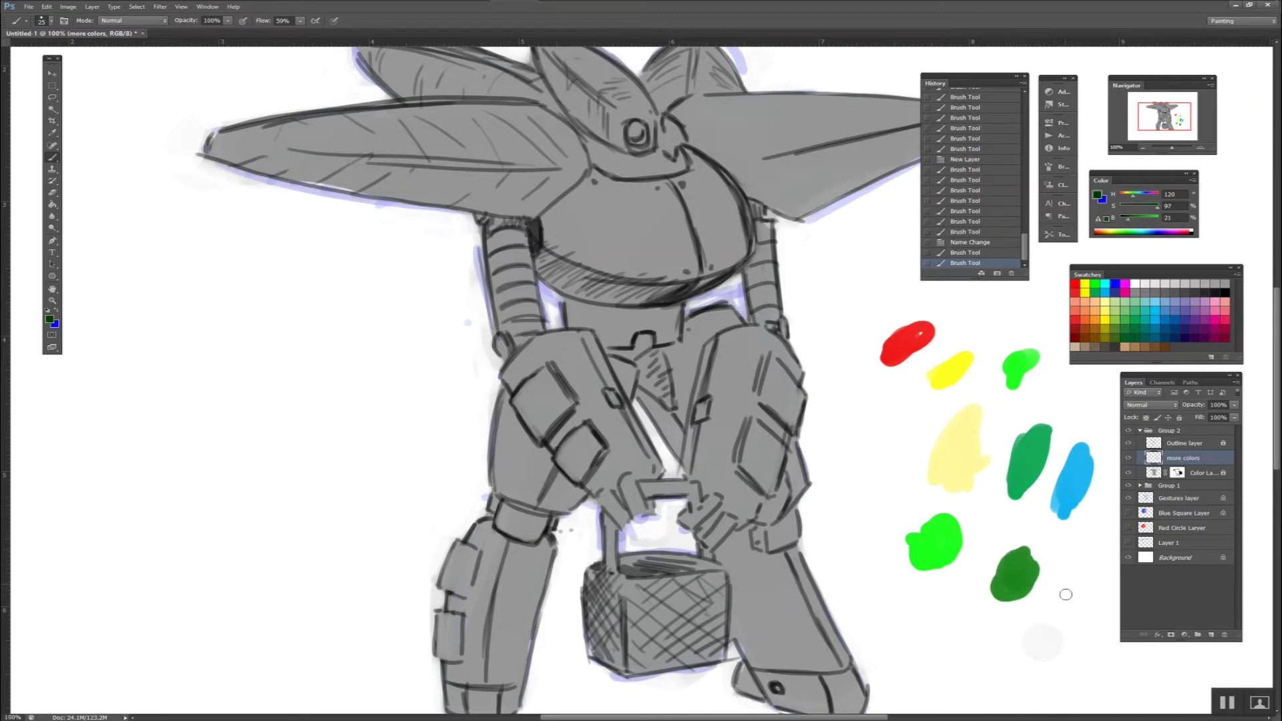
pyautogui.moveTo(1065, 594); pyautogui.dragTo(1054, 586)
pyautogui.moveTo(1127, 219); pyautogui.dragTo(1095, 218)
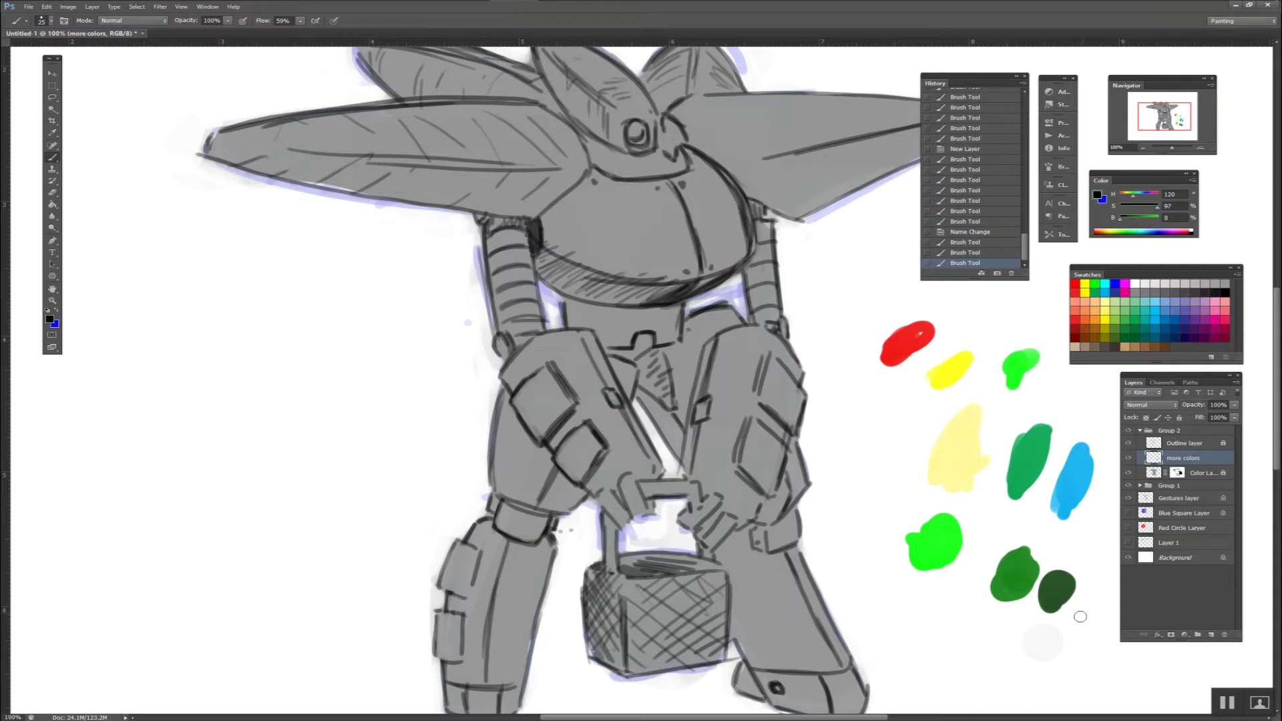
pyautogui.moveTo(1080, 616); pyautogui.dragTo(1084, 595)
pyautogui.moveTo(1142, 220); pyautogui.dragTo(1151, 219)
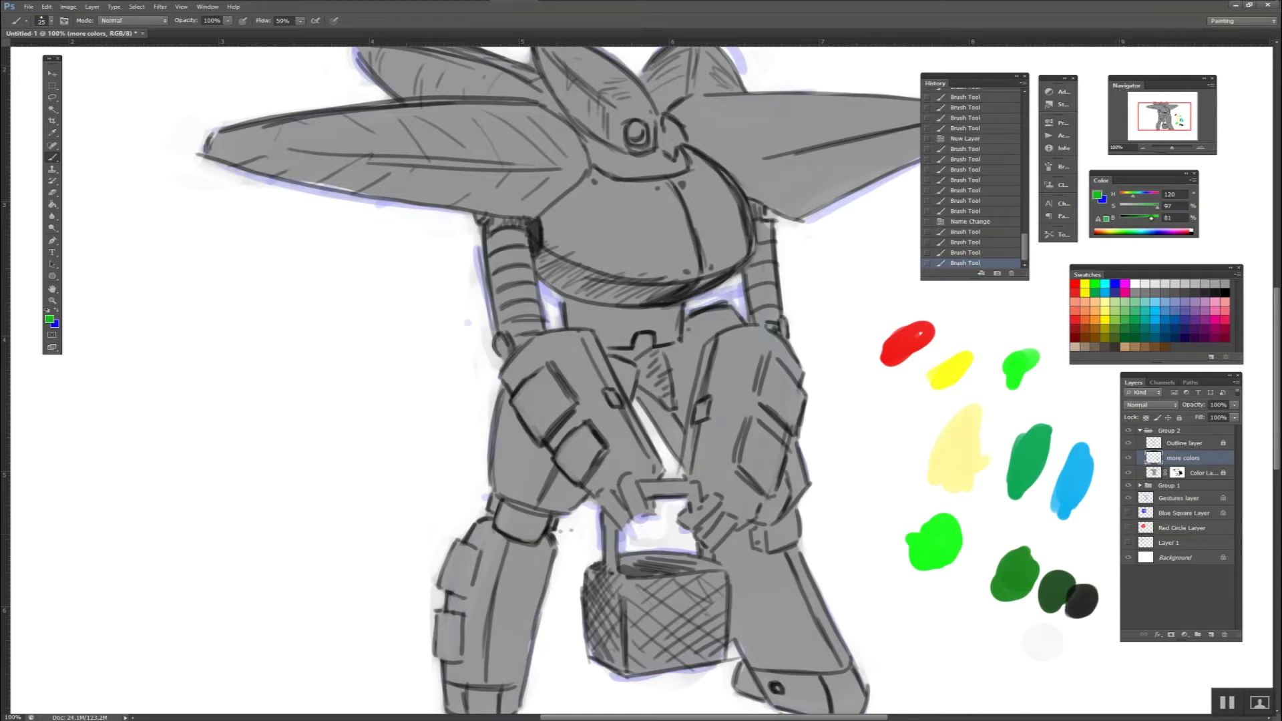
pyautogui.moveTo(976, 565); pyautogui.dragTo(992, 563)
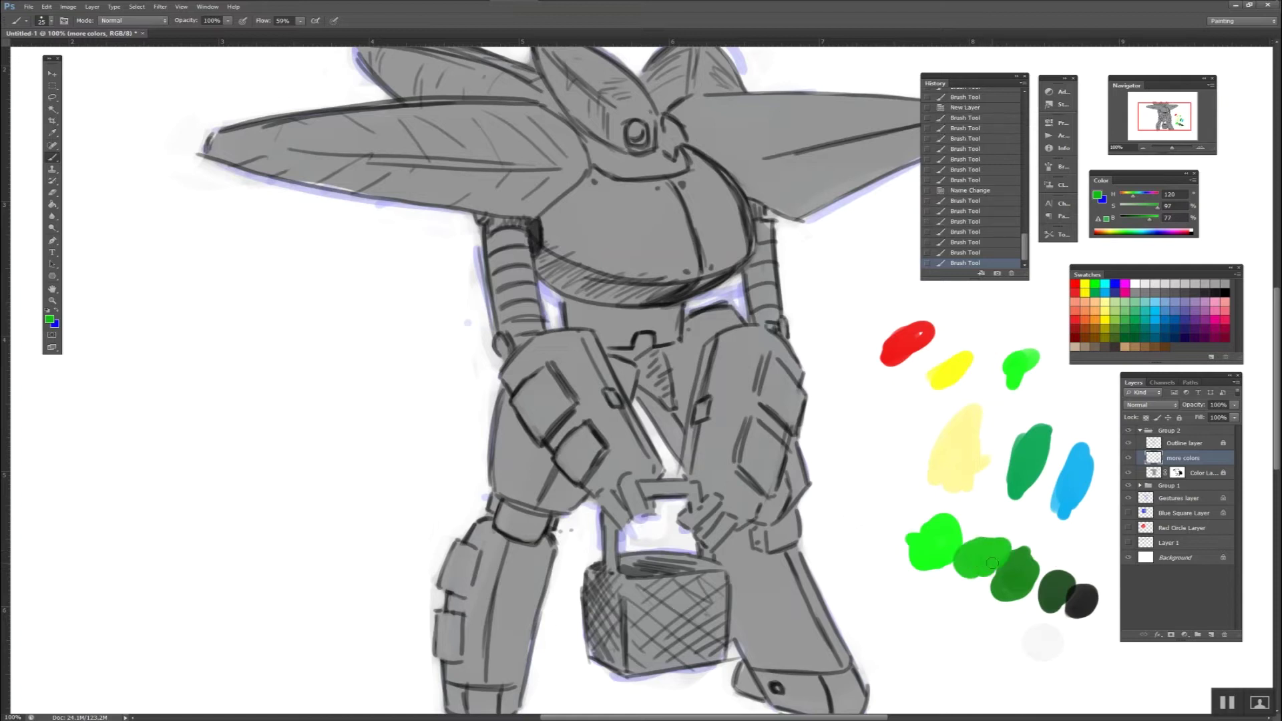
pyautogui.moveTo(1015, 507); pyautogui.dragTo(947, 379)
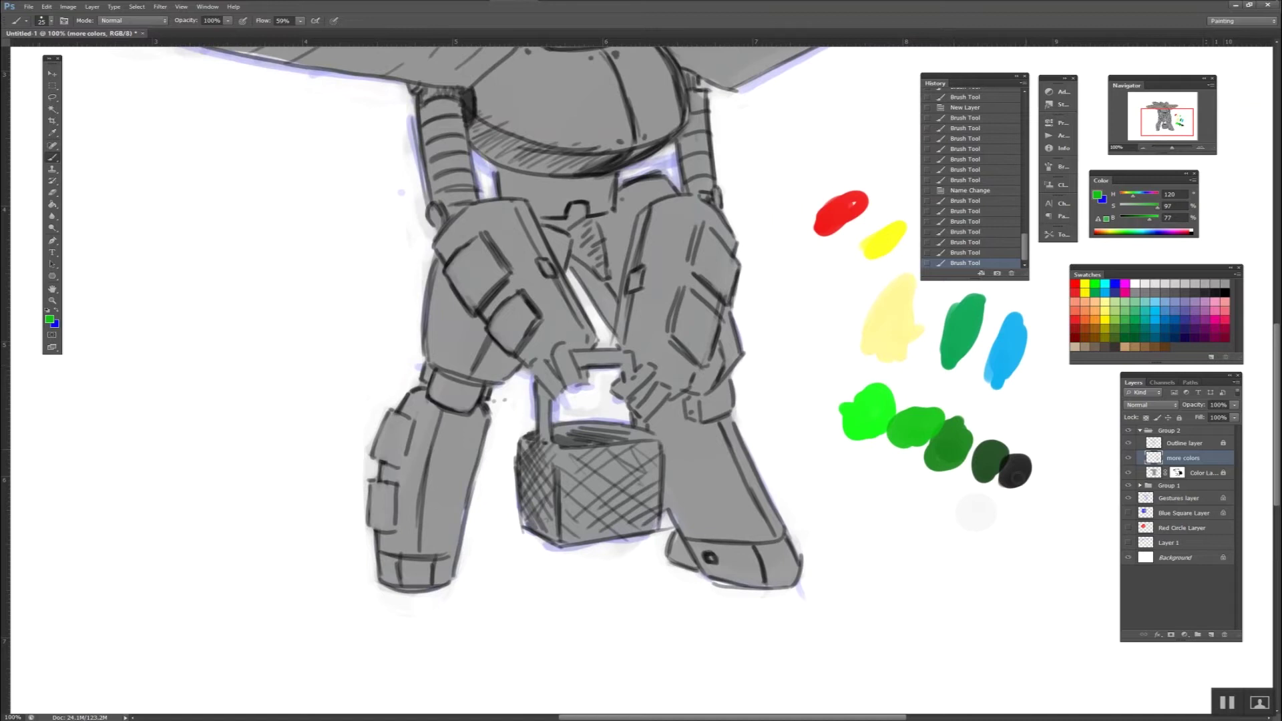
# Set brightness to 100 and saturation to full, then paint a bright green dab.
pyautogui.doubleClick(1171, 218)
pyautogui.write('100')
pyautogui.press('Return')
pyautogui.moveTo(1159, 207); pyautogui.dragTo(1164, 208)
pyautogui.moveTo(847, 521)
pyautogui.mouseDown()
pyautogui.moveTo(834, 520)
pyautogui.moveTo(862, 522)
pyautogui.mouseUp()
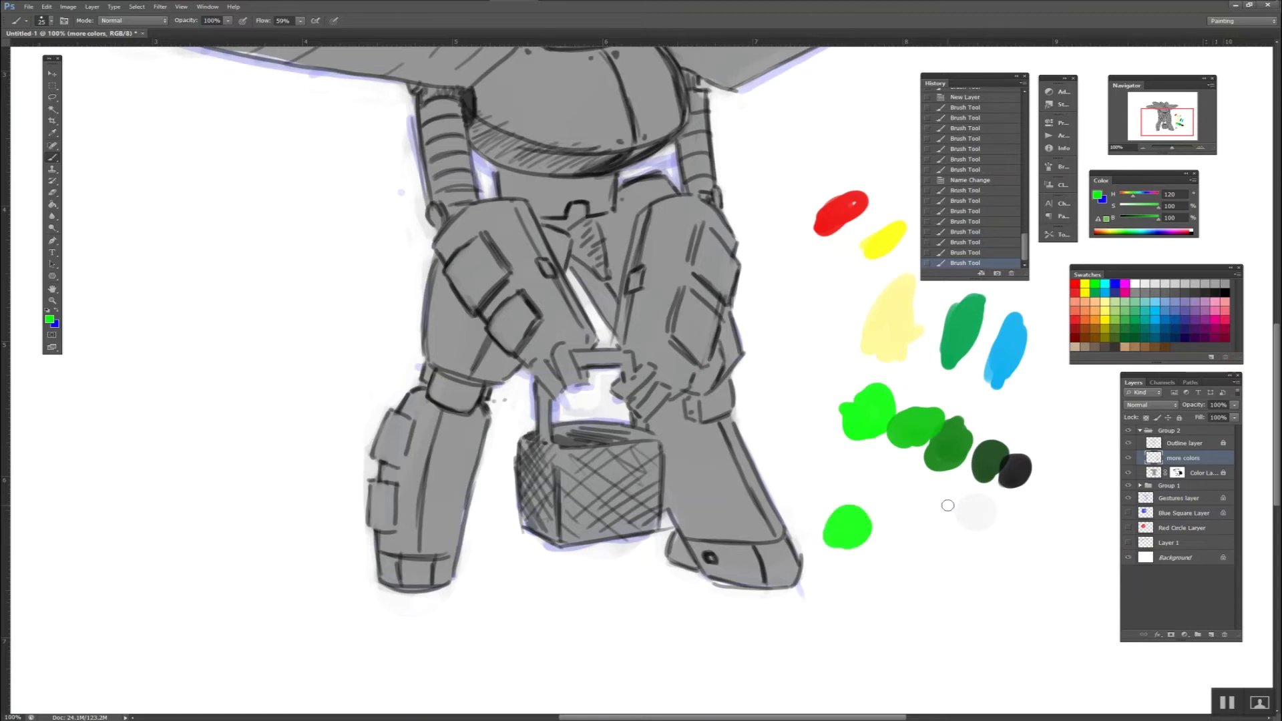
# Paint progressively paler green dabs, lowering saturation step by step down to 0.
pyautogui.moveTo(1157, 207); pyautogui.dragTo(1145, 209)
pyautogui.moveTo(890, 530); pyautogui.dragTo(885, 546)
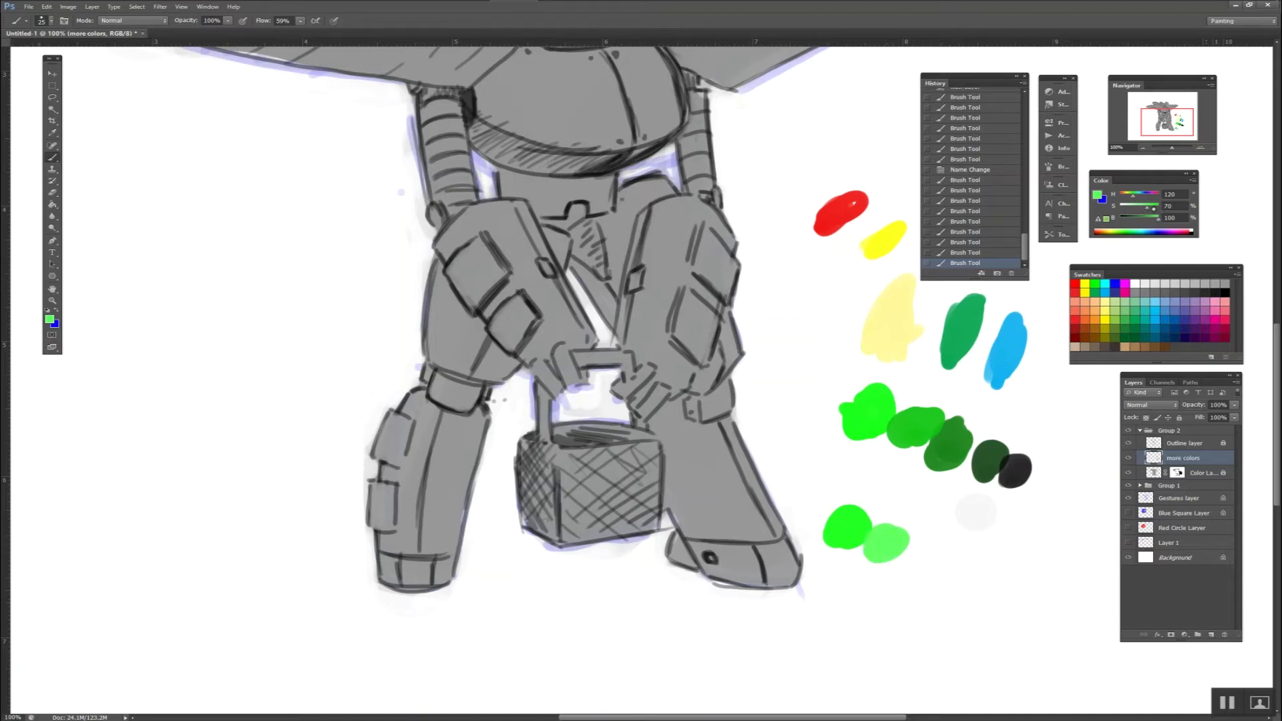
pyautogui.moveTo(1140, 211); pyautogui.dragTo(1137, 211)
pyautogui.moveTo(911, 564); pyautogui.dragTo(928, 546)
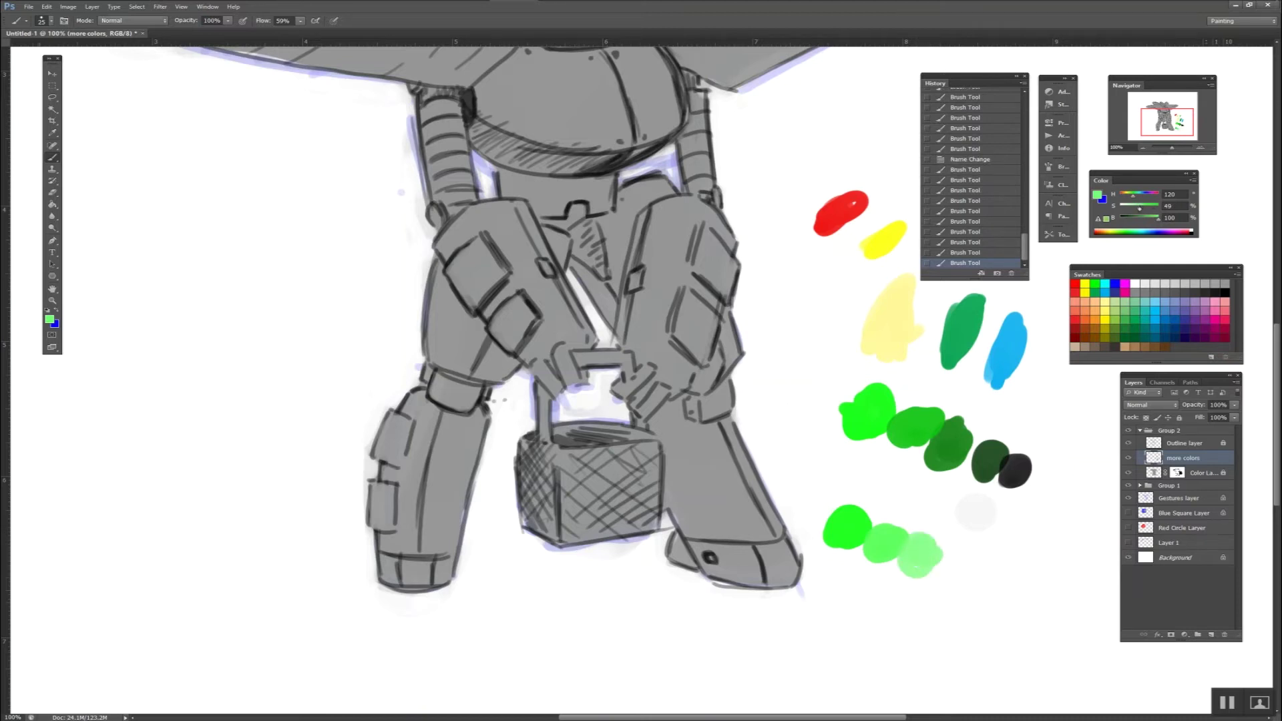
pyautogui.moveTo(1138, 211); pyautogui.dragTo(1128, 211)
pyautogui.moveTo(950, 578); pyautogui.dragTo(958, 567)
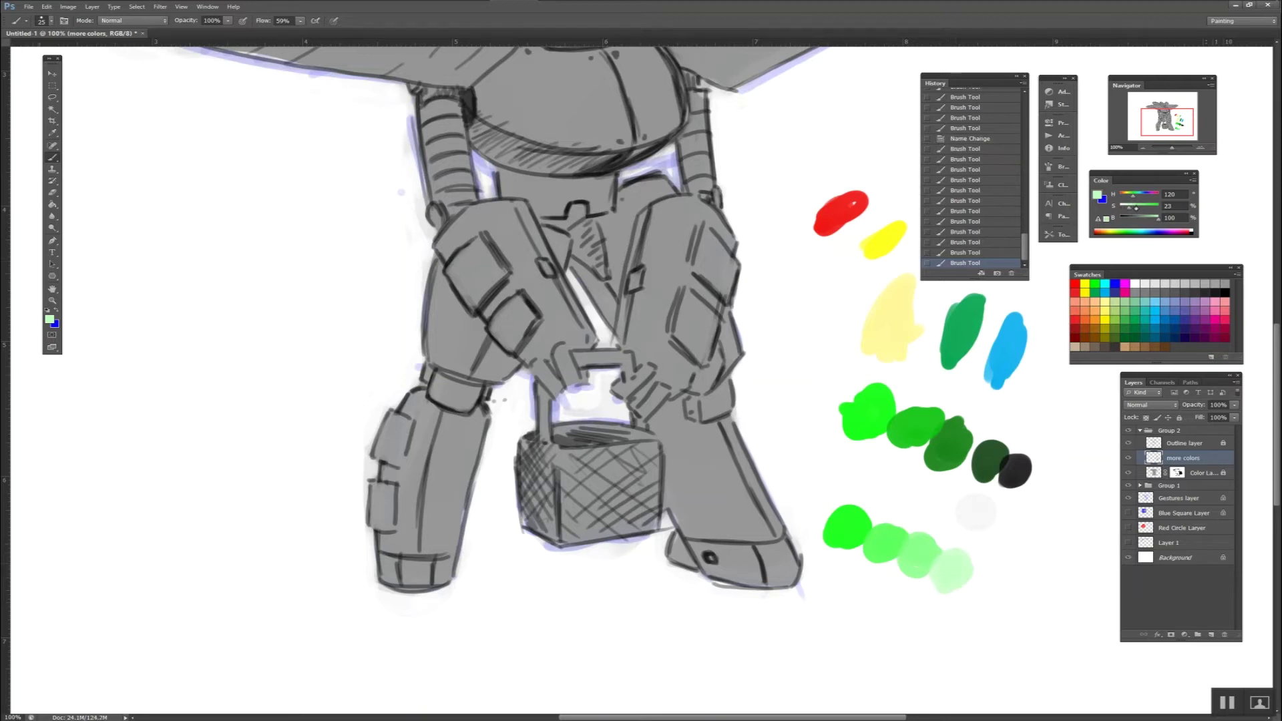
pyautogui.moveTo(1129, 209); pyautogui.dragTo(1116, 208)
pyautogui.moveTo(992, 581); pyautogui.dragTo(1005, 626)
# Undo the stray grey dab, then paint light grey and grey-green dabs after the pale greens.
pyautogui.moveTo(1157, 217); pyautogui.dragTo(1137, 218)
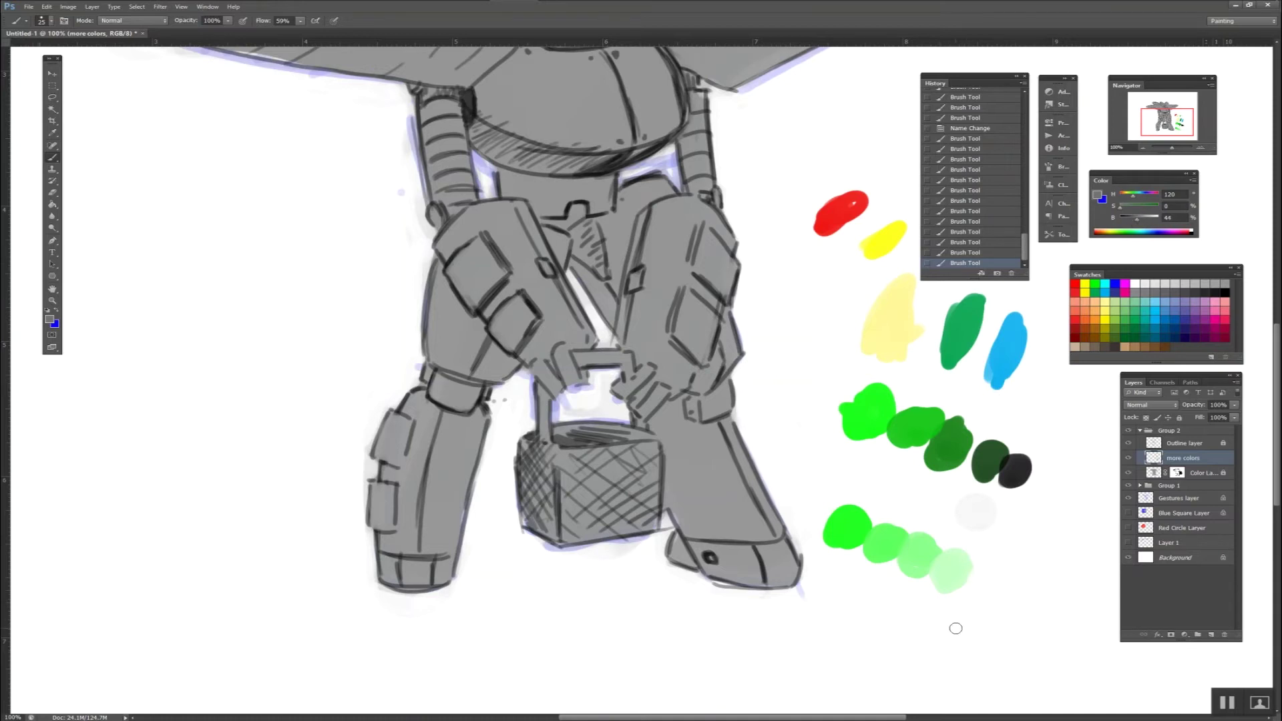
pyautogui.moveTo(949, 626); pyautogui.dragTo(982, 444)
pyautogui.hotkey('ctrl', 'z')
pyautogui.moveTo(1138, 218); pyautogui.dragTo(1147, 218)
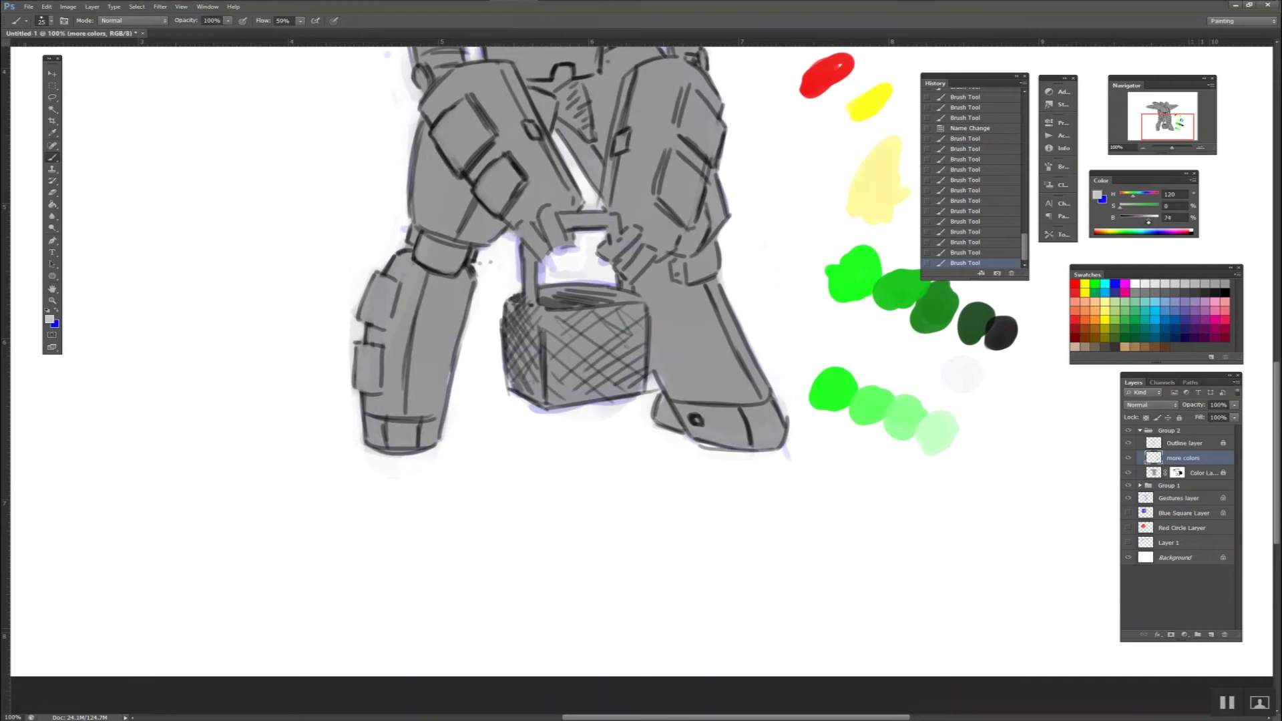
pyautogui.moveTo(942, 481); pyautogui.dragTo(940, 495)
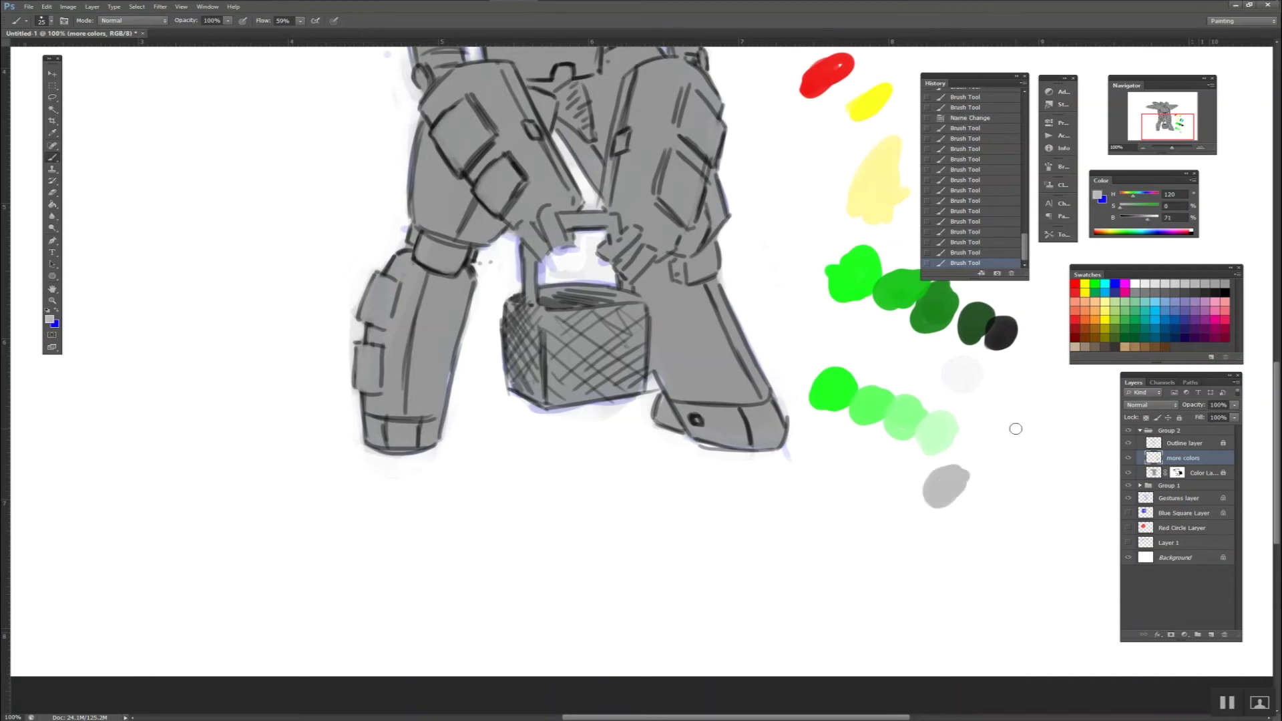
pyautogui.moveTo(908, 461)
pyautogui.mouseDown()
pyautogui.moveTo(924, 471)
pyautogui.moveTo(858, 440)
pyautogui.moveTo(822, 398)
pyautogui.mouseUp()
# Paint a new row running from dark green to grey-green, lowering saturation between dabs.
pyautogui.moveTo(1147, 220); pyautogui.dragTo(1141, 220)
pyautogui.moveTo(798, 449); pyautogui.dragTo(783, 467)
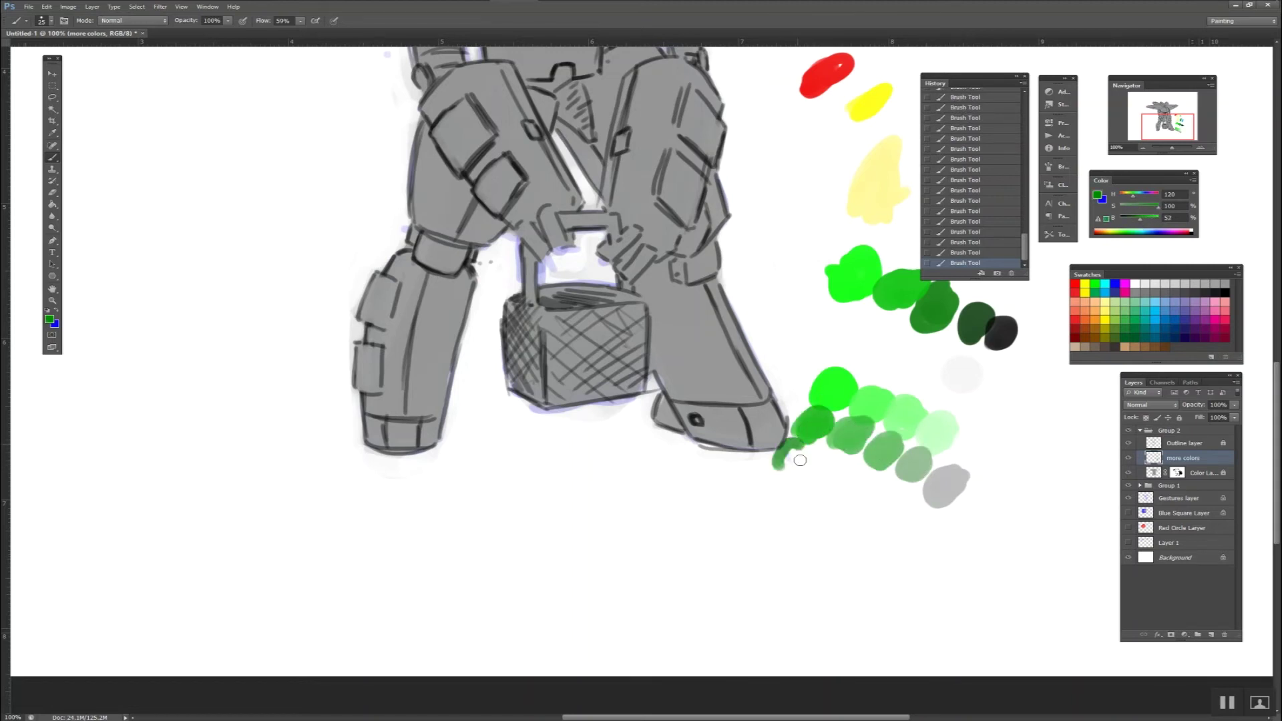
pyautogui.moveTo(1158, 208); pyautogui.dragTo(1143, 208)
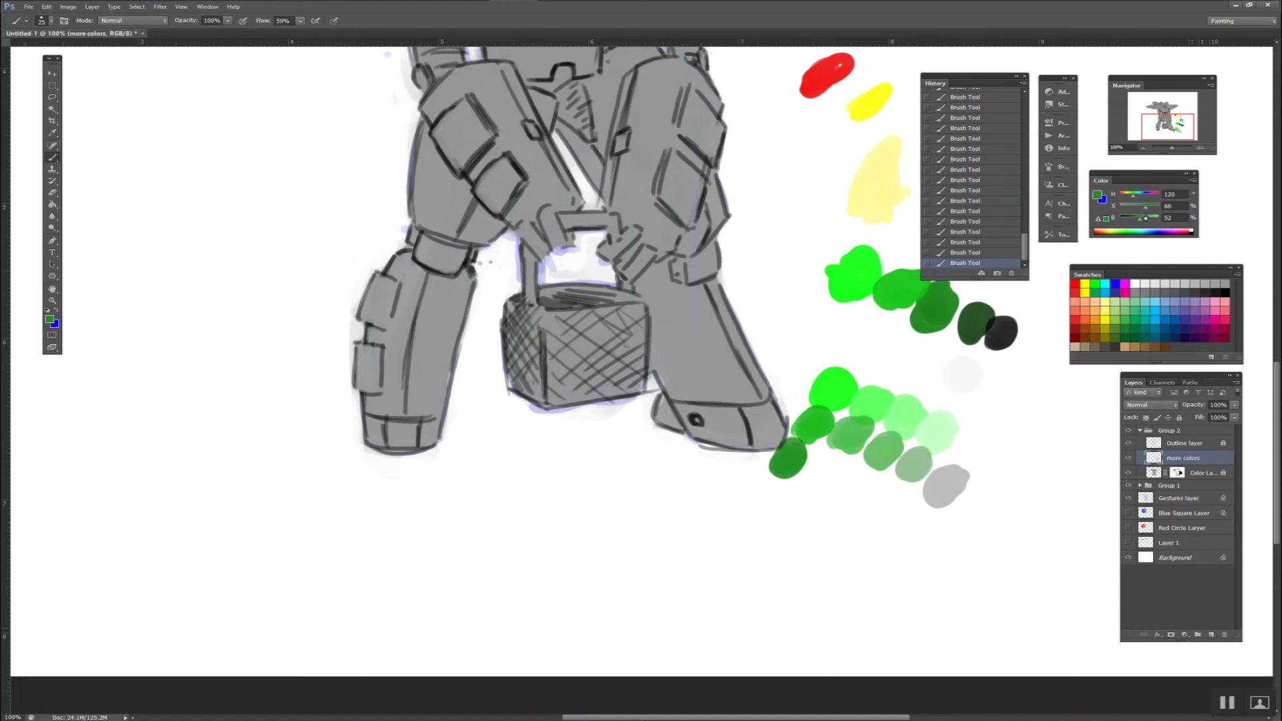
pyautogui.moveTo(834, 479); pyautogui.dragTo(818, 466)
pyautogui.moveTo(1145, 208); pyautogui.dragTo(1135, 208)
pyautogui.moveTo(842, 494)
pyautogui.mouseDown()
pyautogui.moveTo(862, 474)
pyautogui.moveTo(894, 490)
pyautogui.mouseUp()
pyautogui.moveTo(1130, 208); pyautogui.dragTo(1120, 208)
pyautogui.moveTo(923, 506)
pyautogui.mouseDown()
pyautogui.moveTo(902, 527)
pyautogui.moveTo(927, 513)
pyautogui.mouseUp()
# Add dark grey, dark green and black dabs along the grid's bottom rows.
pyautogui.moveTo(1140, 218); pyautogui.dragTo(1128, 218)
pyautogui.moveTo(901, 534)
pyautogui.mouseDown()
pyautogui.moveTo(881, 561)
pyautogui.moveTo(898, 547)
pyautogui.moveTo(820, 531)
pyautogui.mouseUp()
pyautogui.moveTo(1137, 208); pyautogui.dragTo(1142, 209)
pyautogui.moveTo(801, 490)
pyautogui.mouseDown()
pyautogui.moveTo(788, 510)
pyautogui.moveTo(815, 517)
pyautogui.moveTo(775, 488)
pyautogui.mouseUp()
pyautogui.click(1128, 235)
pyautogui.moveTo(739, 529)
pyautogui.mouseDown()
pyautogui.moveTo(734, 540)
pyautogui.moveTo(754, 516)
pyautogui.moveTo(793, 558)
pyautogui.moveTo(809, 551)
pyautogui.moveTo(863, 595)
pyautogui.mouseUp()
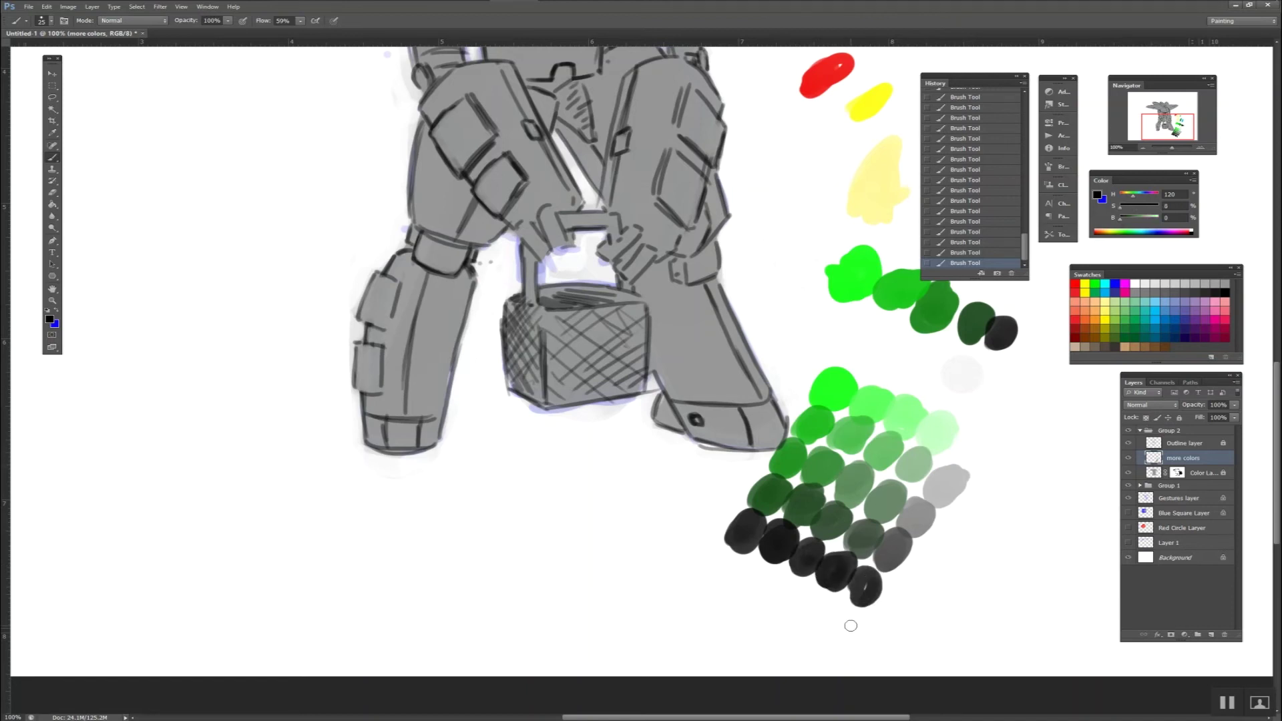
pyautogui.hotkey('ctrl', '+')
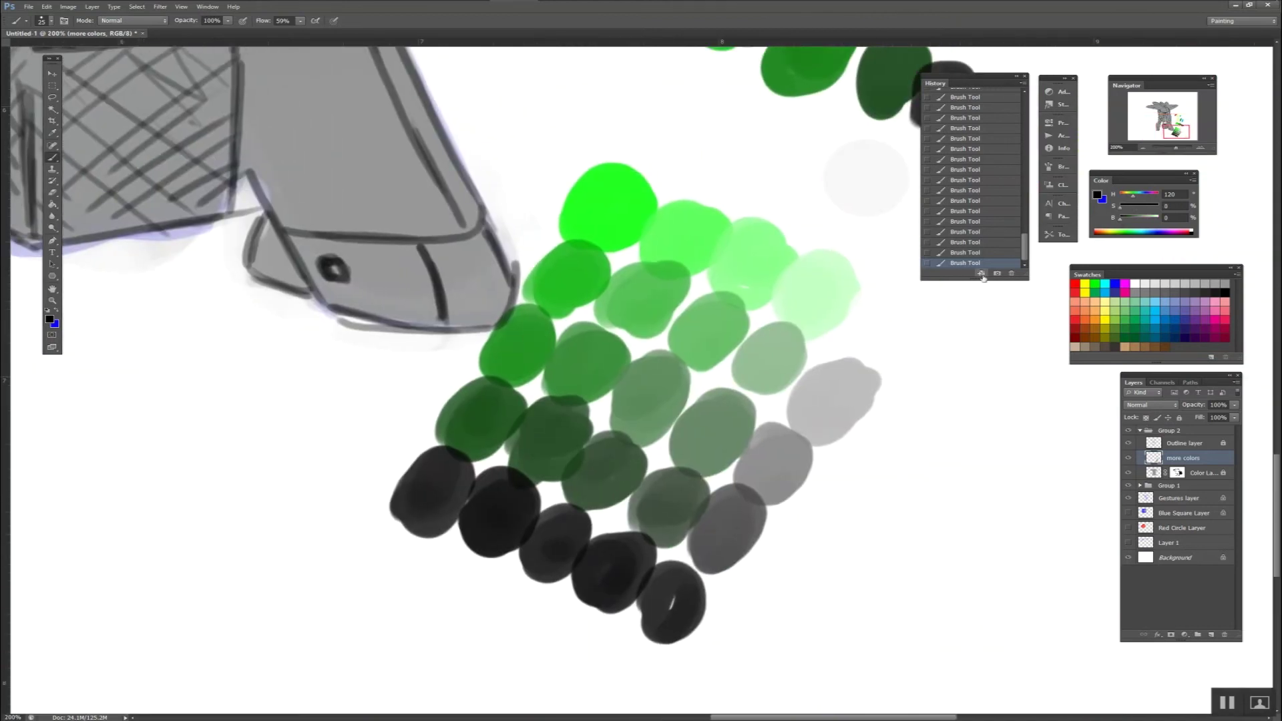
# Shrink the brush, attempt Rotate View twice (dismissing OpenGL errors), and pan the grid into view.
pyautogui.press('[')
pyautogui.press('[')
pyautogui.press('[')
pyautogui.press('r')
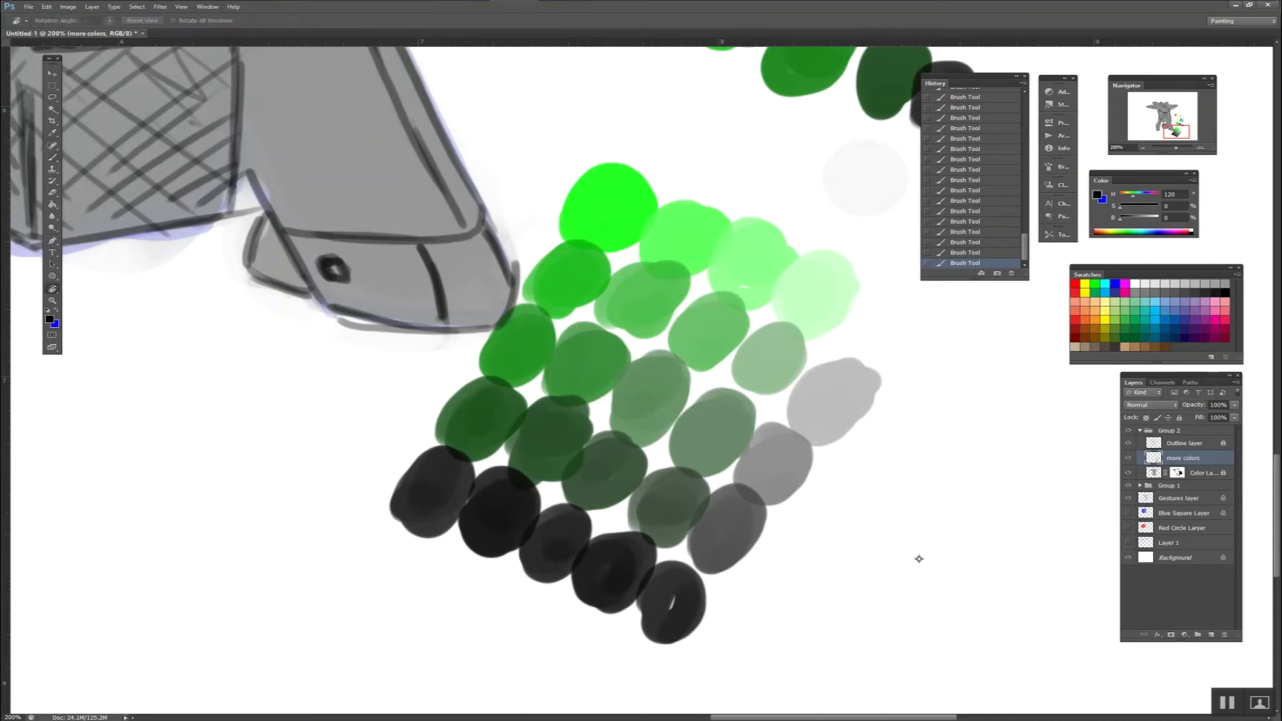
pyautogui.click(924, 549)
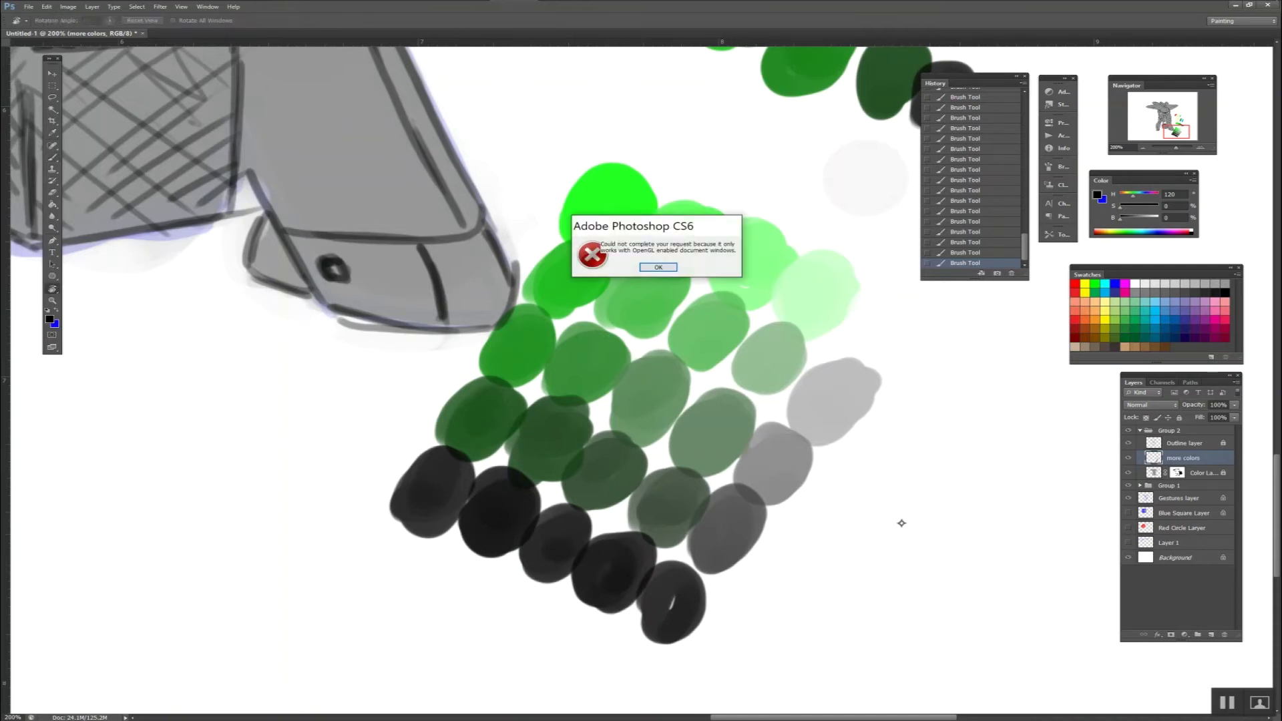
pyautogui.click(670, 267)
pyautogui.click(925, 540)
pyautogui.click(667, 267)
pyautogui.moveTo(829, 503); pyautogui.dragTo(933, 370)
pyautogui.press('b')
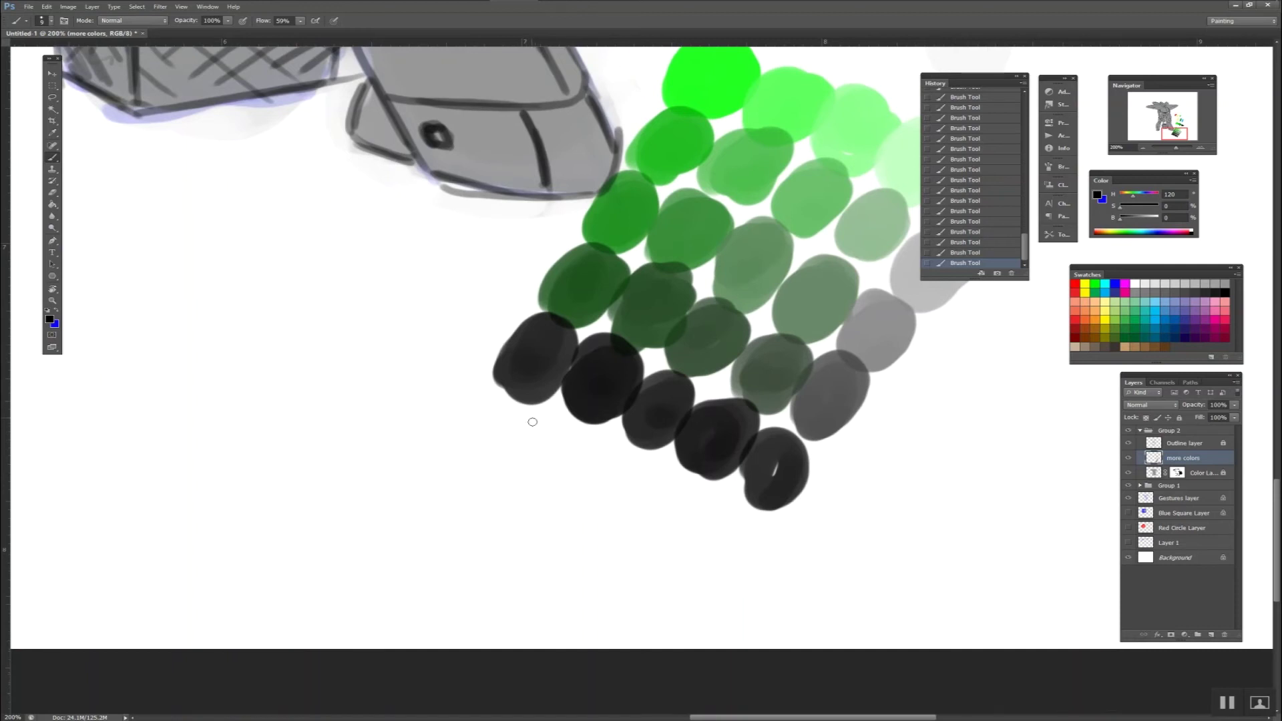
# Draw an arrow along the grid's bottom edge and letter SATURATION beneath it.
pyautogui.moveTo(489, 404)
pyautogui.mouseDown()
pyautogui.moveTo(465, 403)
pyautogui.moveTo(474, 433)
pyautogui.moveTo(487, 415)
pyautogui.moveTo(741, 540)
pyautogui.moveTo(735, 527)
pyautogui.moveTo(719, 542)
pyautogui.moveTo(754, 545)
pyautogui.mouseUp()
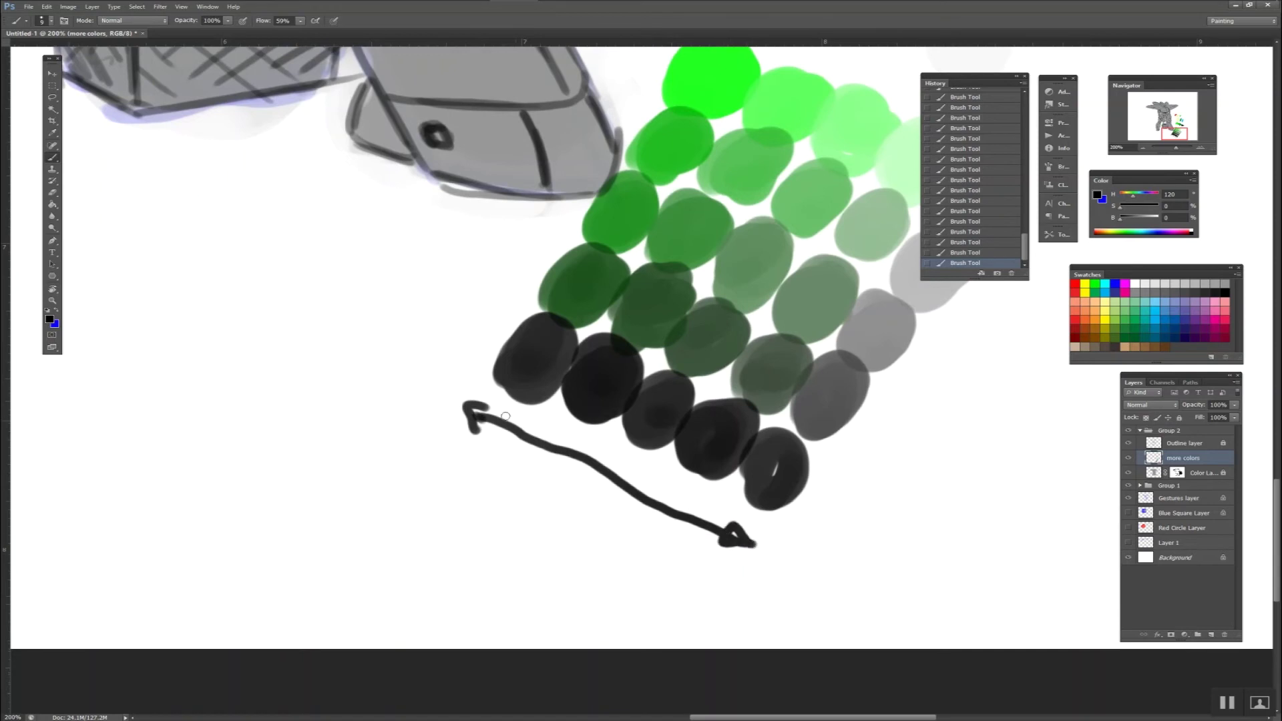
pyautogui.moveTo(507, 459)
pyautogui.mouseDown()
pyautogui.moveTo(512, 481)
pyautogui.moveTo(564, 482)
pyautogui.moveTo(546, 494)
pyautogui.moveTo(571, 487)
pyautogui.moveTo(571, 513)
pyautogui.moveTo(605, 527)
pyautogui.moveTo(622, 509)
pyautogui.moveTo(620, 534)
pyautogui.mouseUp()
pyautogui.moveTo(638, 524)
pyautogui.mouseDown()
pyautogui.moveTo(652, 526)
pyautogui.moveTo(635, 554)
pyautogui.moveTo(645, 554)
pyautogui.mouseUp()
pyautogui.moveTo(670, 537); pyautogui.dragTo(706, 547)
pyautogui.click(682, 554)
pyautogui.press('e')
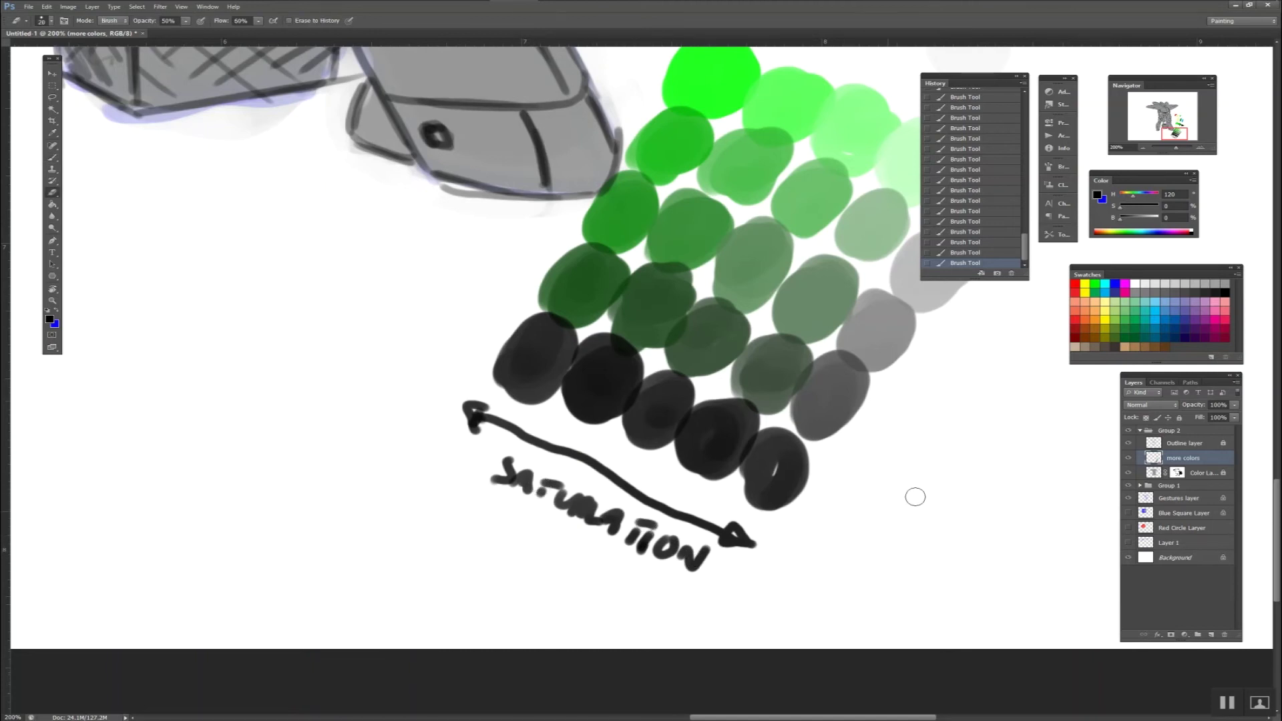
# Reposition the view and paint the first letter of the right-side label.
pyautogui.moveTo(946, 475); pyautogui.dragTo(779, 587)
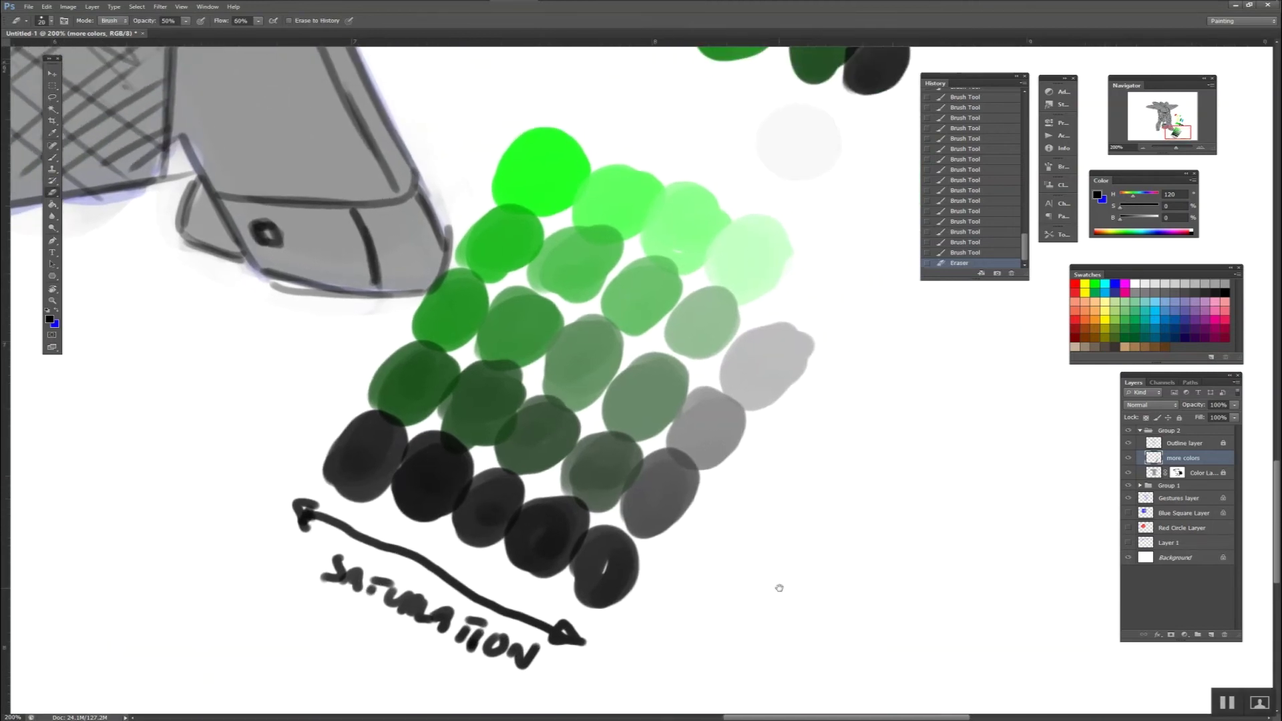
pyautogui.press('b')
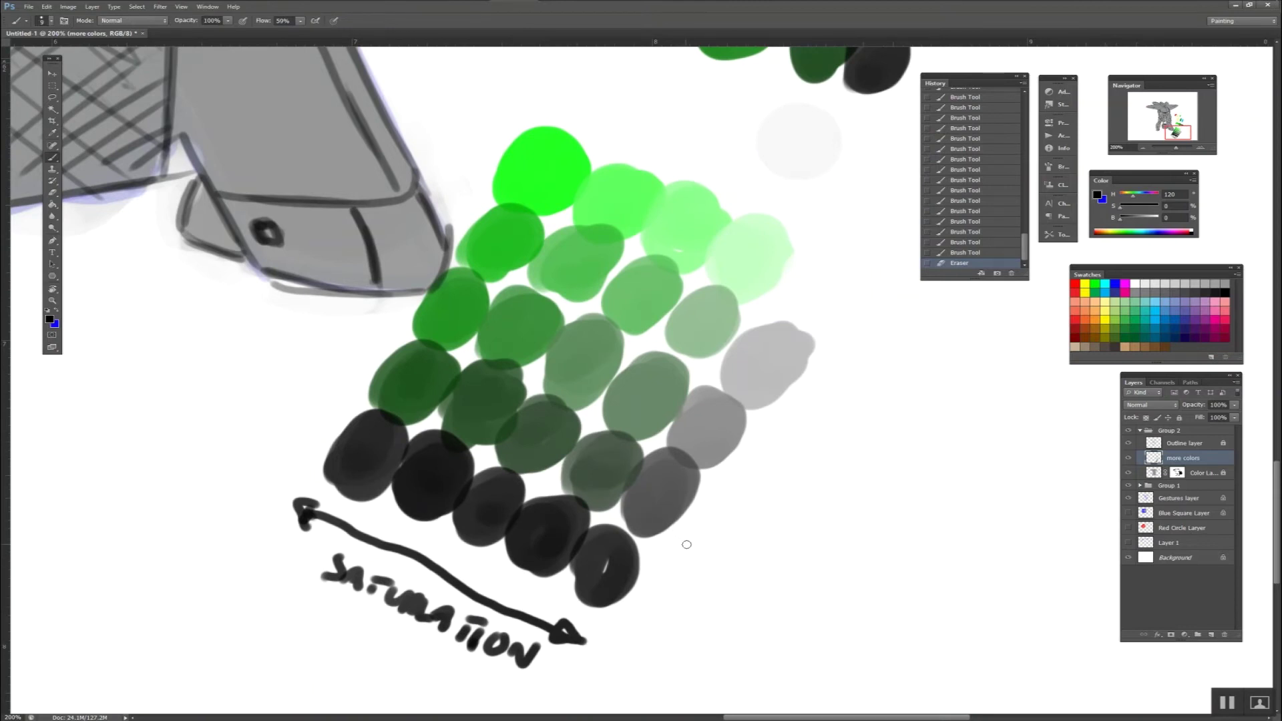
pyautogui.moveTo(683, 542)
pyautogui.mouseDown()
pyautogui.moveTo(701, 552)
pyautogui.moveTo(719, 499)
pyautogui.moveTo(736, 492)
pyautogui.mouseUp()
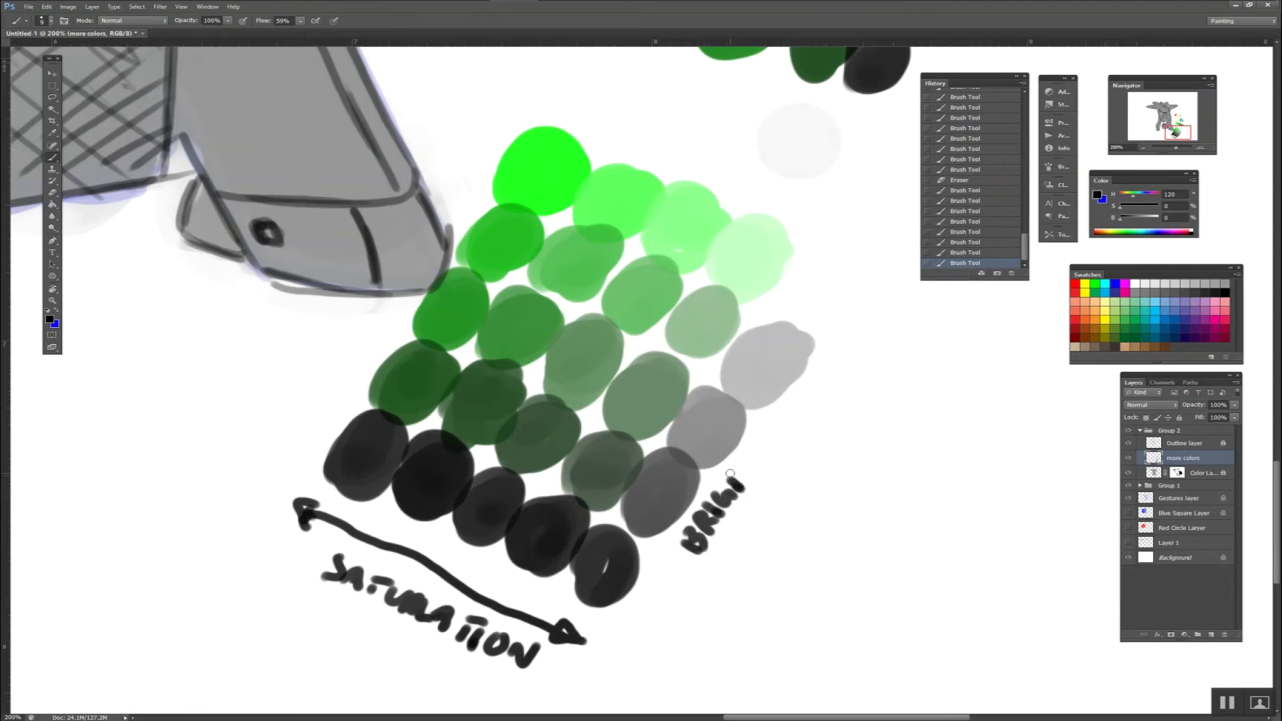
# Zoom to 300% and letter BRIGHTNESS along the grid's right side.
pyautogui.scroll(1, 729, 473)
pyautogui.moveTo(831, 518); pyautogui.dragTo(771, 485)
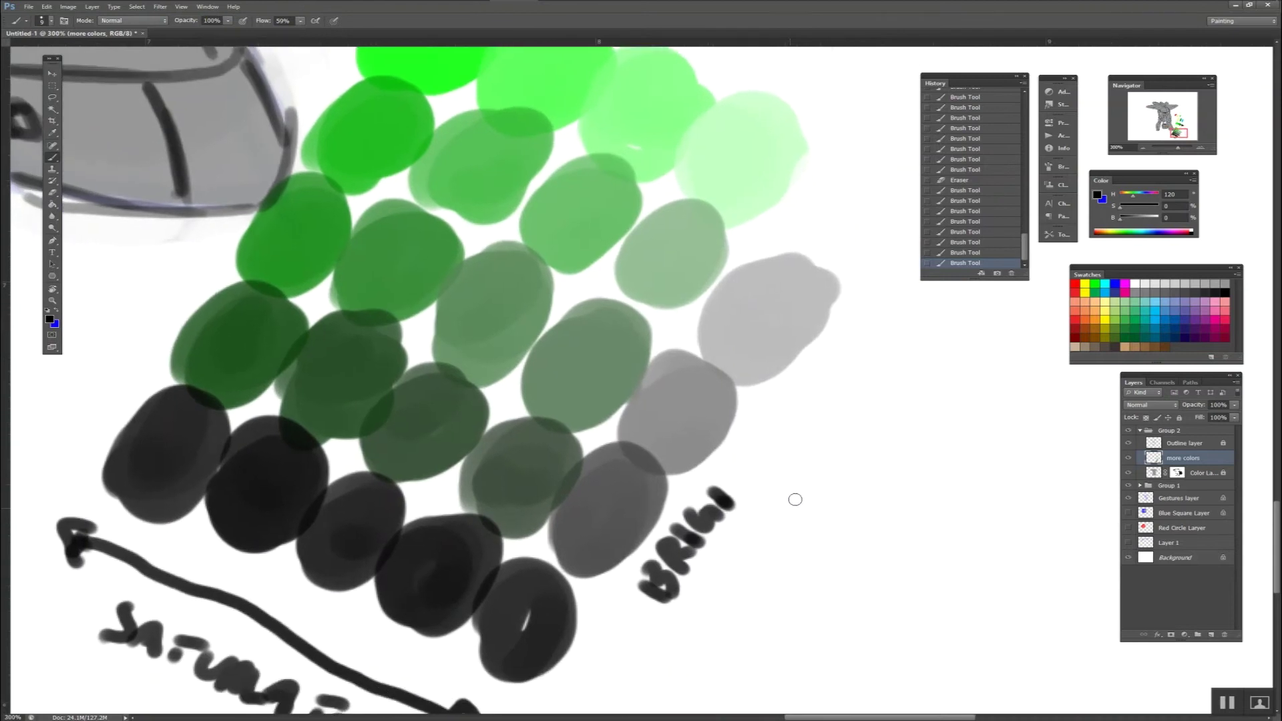
pyautogui.moveTo(737, 488)
pyautogui.mouseDown()
pyautogui.moveTo(737, 460)
pyautogui.moveTo(786, 416)
pyautogui.mouseUp()
pyautogui.click(748, 471)
# Draw arrows at both ends of the BRIGHTNESS label, then return to 200%.
pyautogui.moveTo(816, 373); pyautogui.dragTo(915, 234)
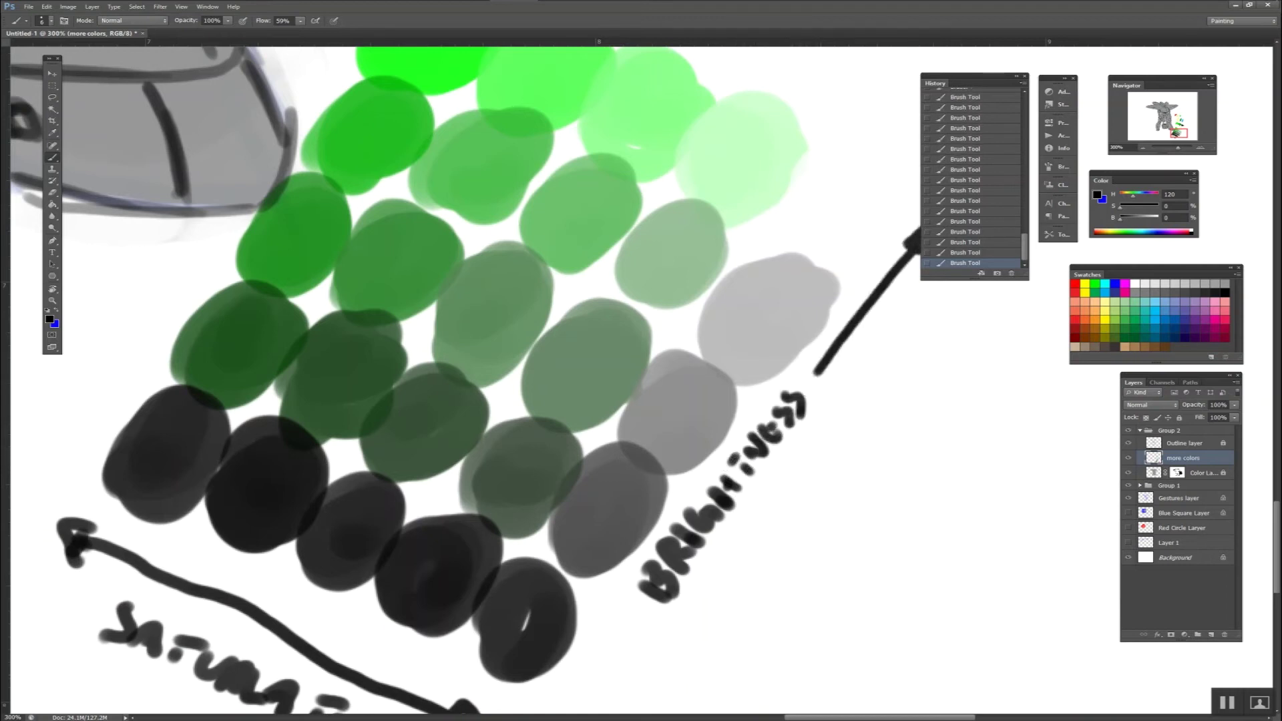
pyautogui.moveTo(635, 603); pyautogui.dragTo(572, 700)
pyautogui.moveTo(591, 689); pyautogui.dragTo(572, 699)
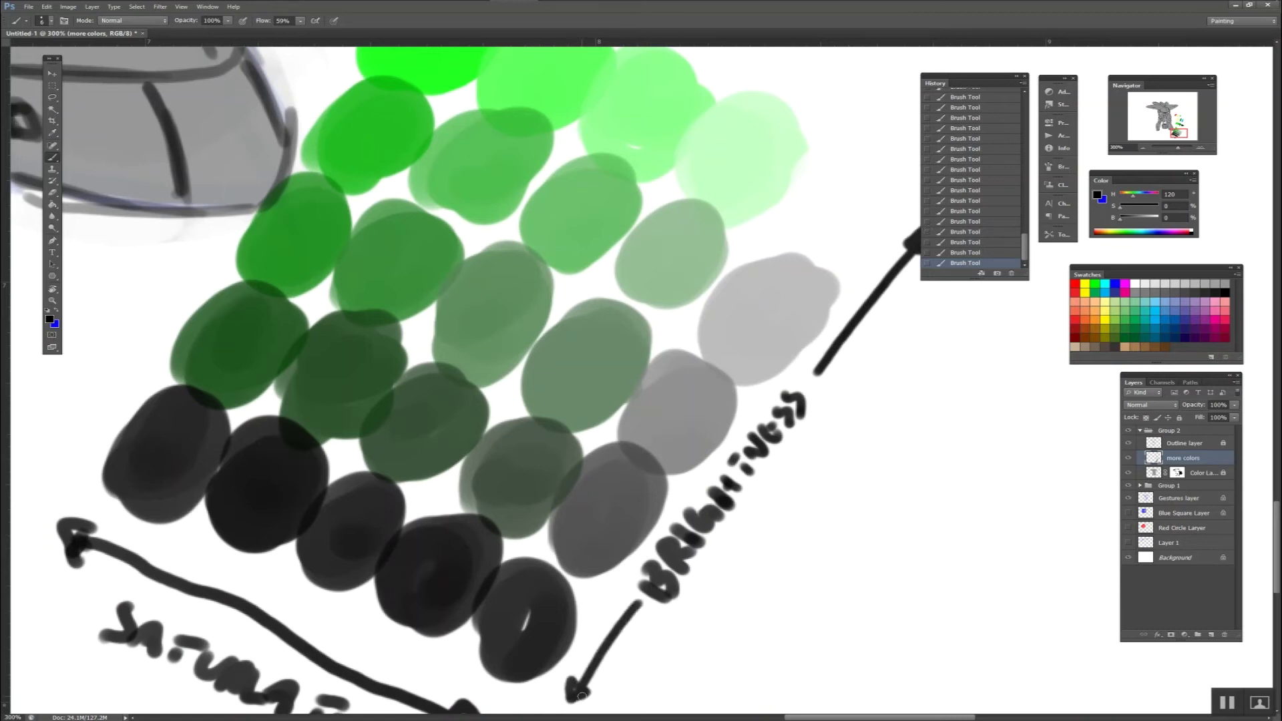
pyautogui.hotkey('ctrl', '-')
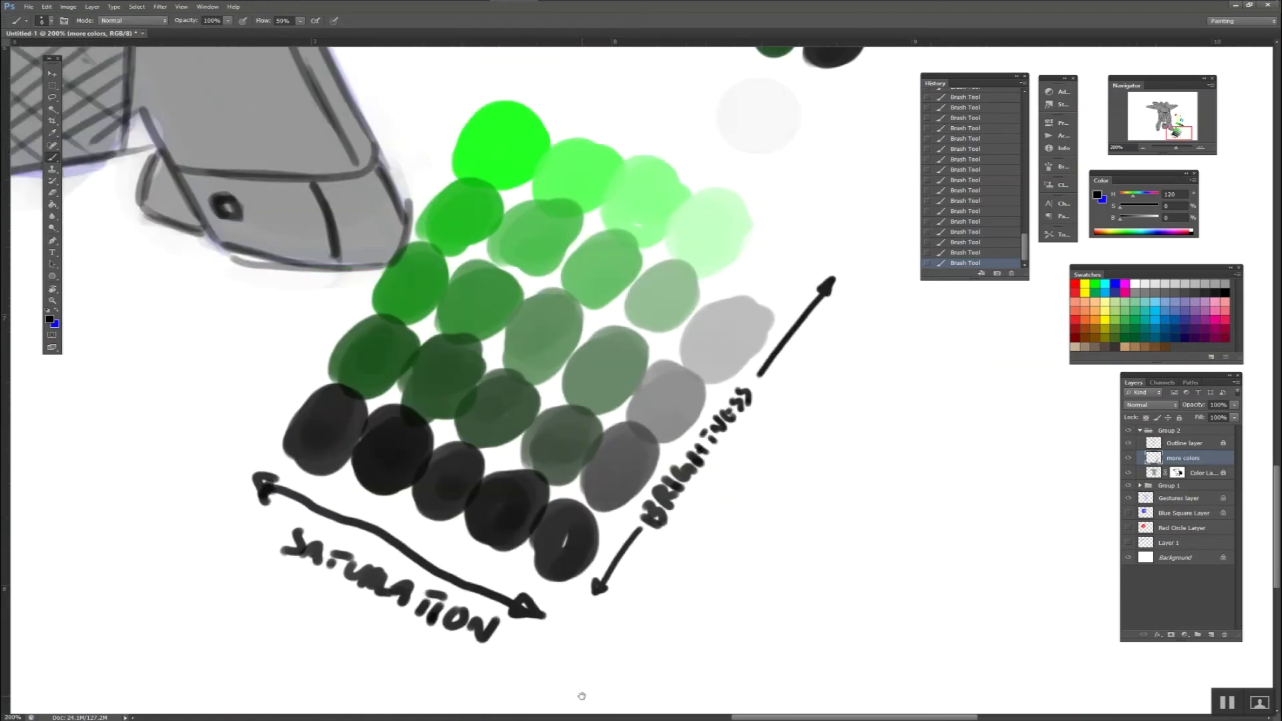
pyautogui.hscroll(-3, 878, 598)
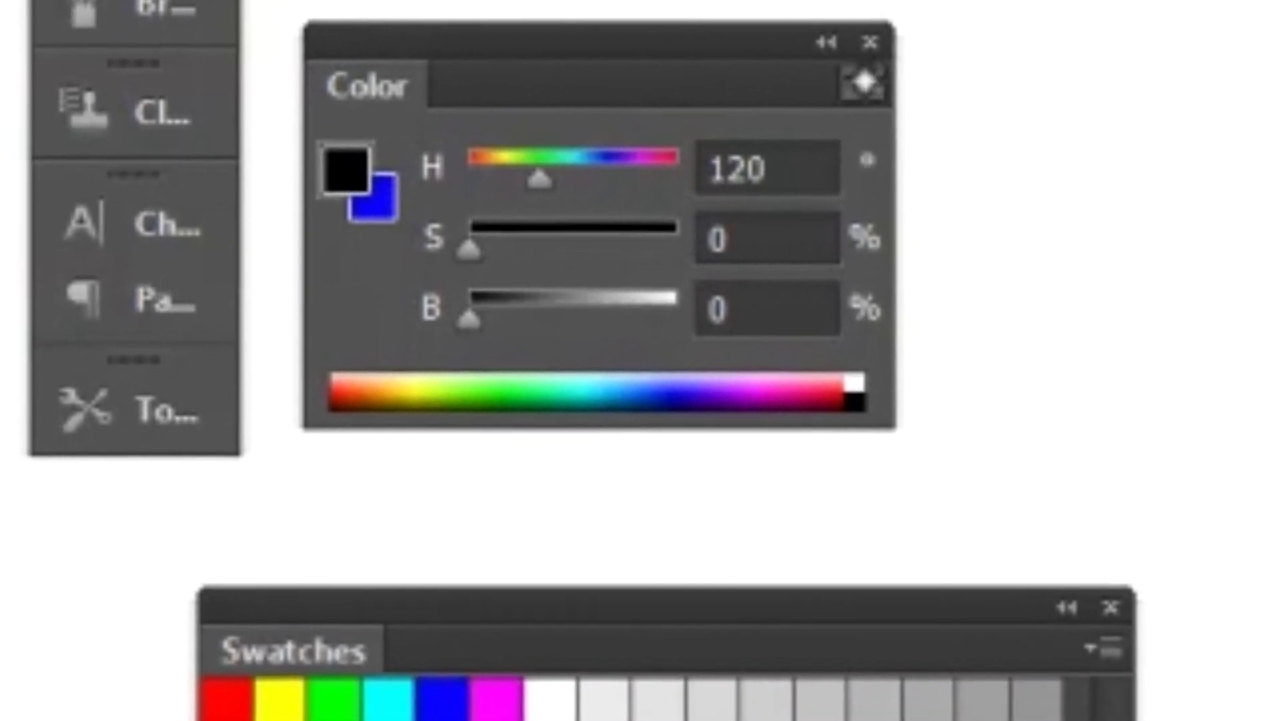
# Switch the Color panel to CMYK sliders and adjust cyan, magenta and black.
pyautogui.click(847, 106)
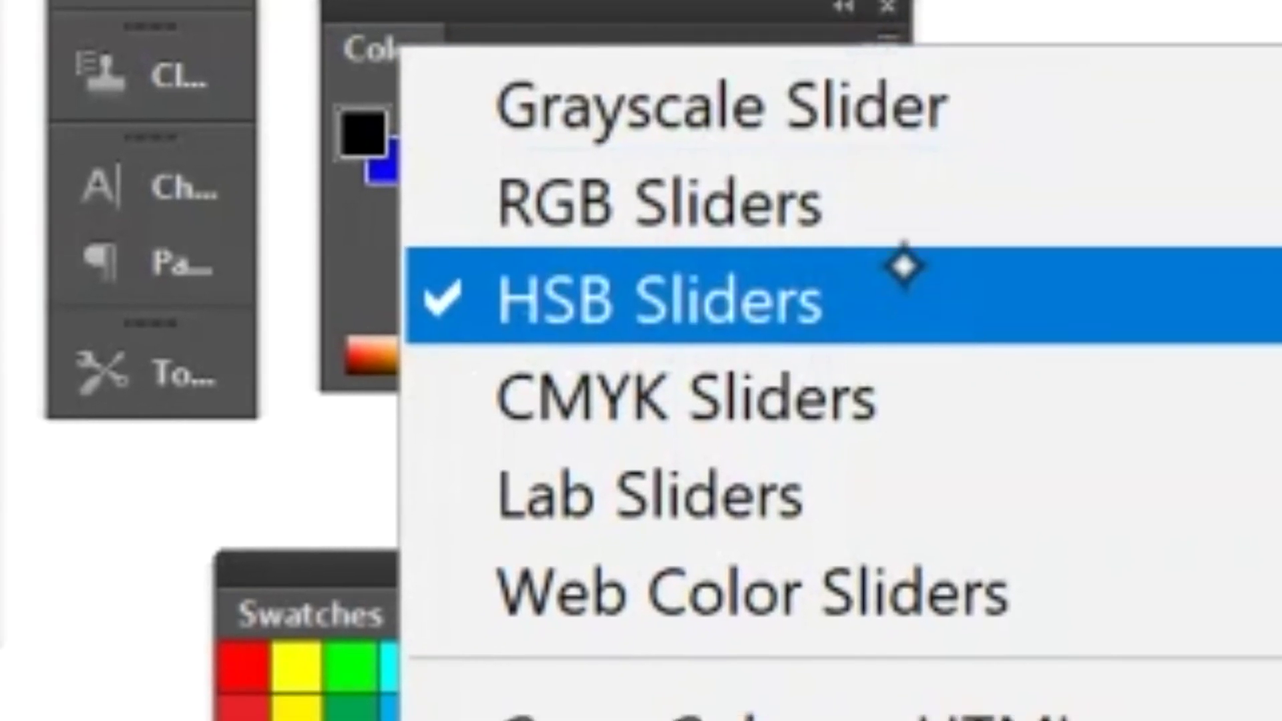
pyautogui.click(909, 207)
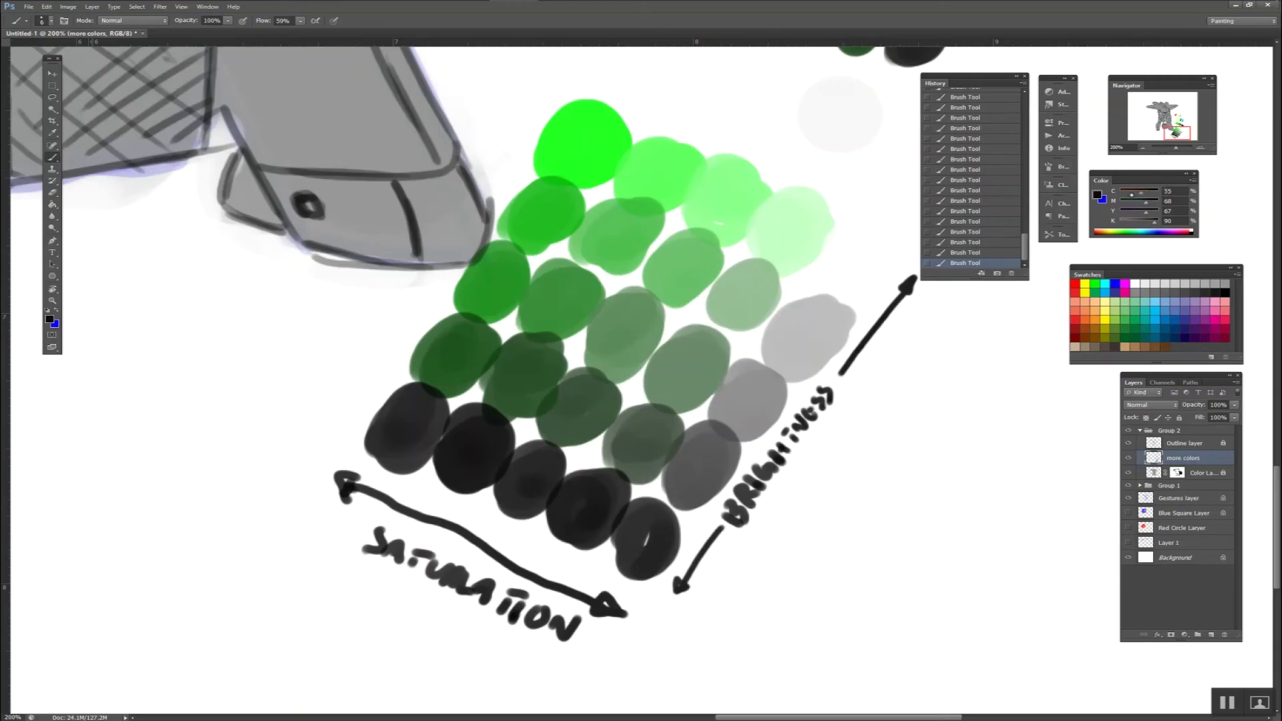
pyautogui.click(1136, 193)
pyautogui.moveTo(1155, 195); pyautogui.dragTo(1162, 194)
pyautogui.moveTo(1156, 200); pyautogui.dragTo(1151, 201)
pyautogui.moveTo(1155, 219); pyautogui.dragTo(1119, 223)
# Mix yellow, red, white and greys with the C, M, Y and K sliders.
pyautogui.moveTo(1157, 193); pyautogui.dragTo(1119, 204)
pyautogui.moveTo(1123, 202); pyautogui.dragTo(1183, 202)
pyautogui.moveTo(1157, 202)
pyautogui.mouseDown()
pyautogui.moveTo(1120, 201)
pyautogui.moveTo(1172, 191)
pyautogui.mouseUp()
pyautogui.moveTo(1155, 193)
pyautogui.mouseDown()
pyautogui.moveTo(1120, 193)
pyautogui.moveTo(1120, 212)
pyautogui.moveTo(1158, 193)
pyautogui.mouseUp()
pyautogui.moveTo(1158, 193)
pyautogui.mouseDown()
pyautogui.moveTo(1119, 193)
pyautogui.moveTo(1158, 200)
pyautogui.mouseUp()
pyautogui.moveTo(1159, 202); pyautogui.dragTo(1119, 201)
pyautogui.moveTo(1119, 220); pyautogui.dragTo(1167, 220)
pyautogui.moveTo(1161, 223); pyautogui.dragTo(1118, 223)
pyautogui.click(1193, 180)
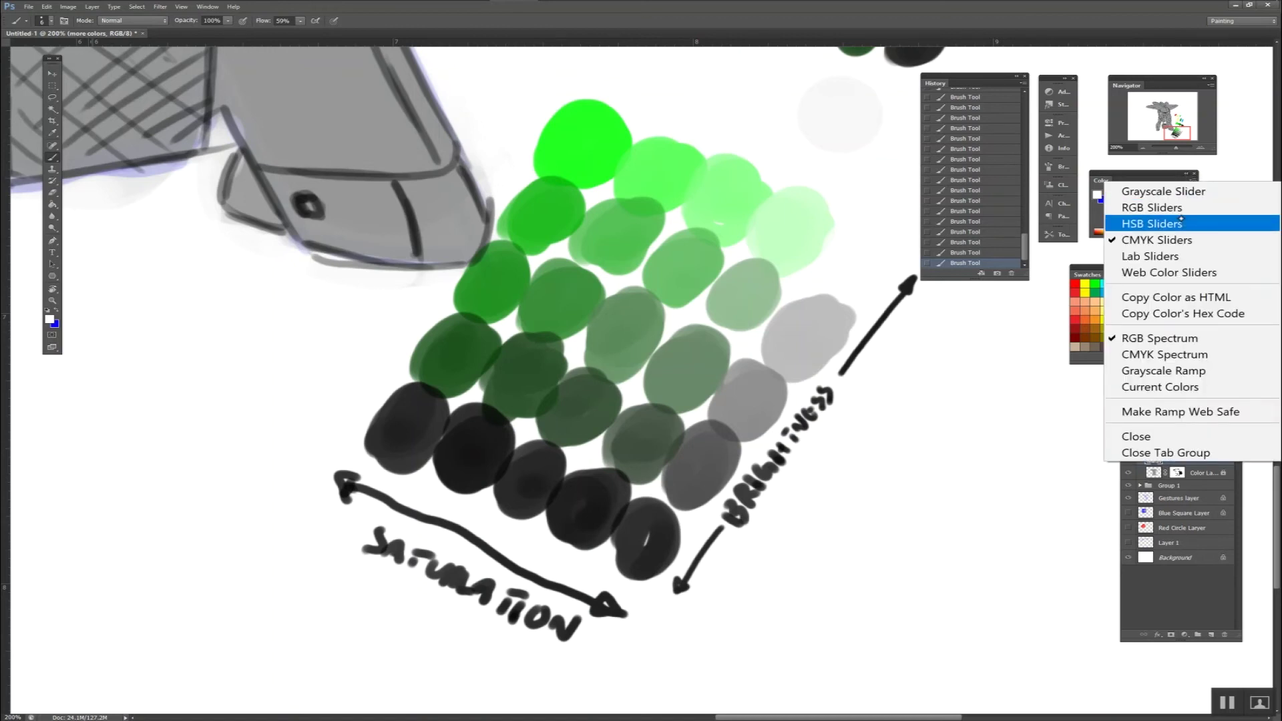
# Switch the Color panel sliders back to HSB from the flyout menu.
pyautogui.click(1180, 181)
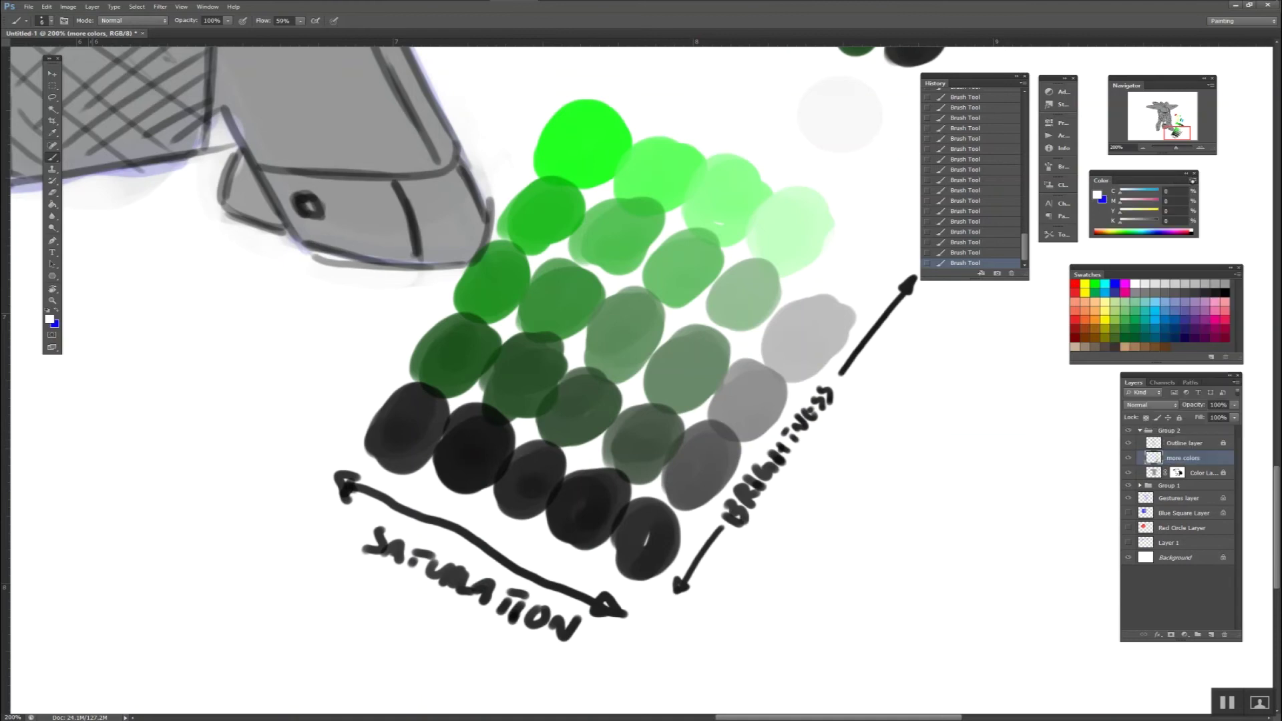
pyautogui.click(1193, 181)
pyautogui.click(1193, 180)
pyautogui.click(1193, 180)
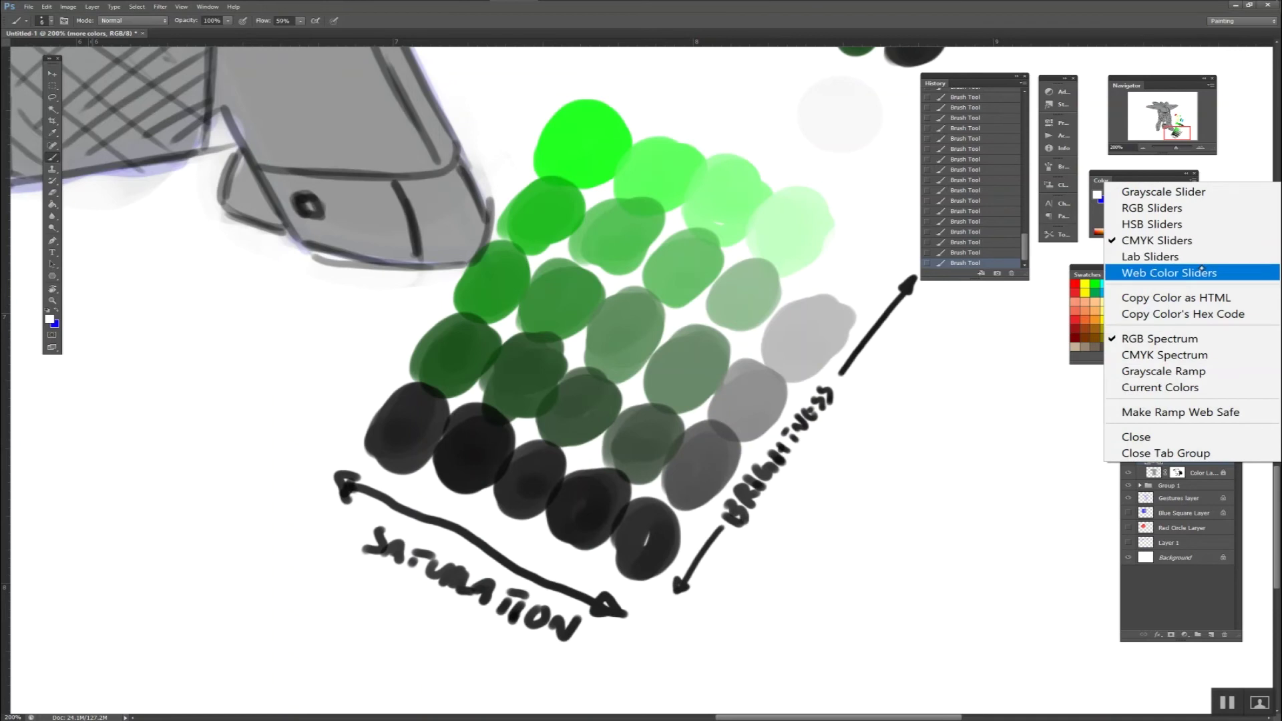
pyautogui.click(1195, 224)
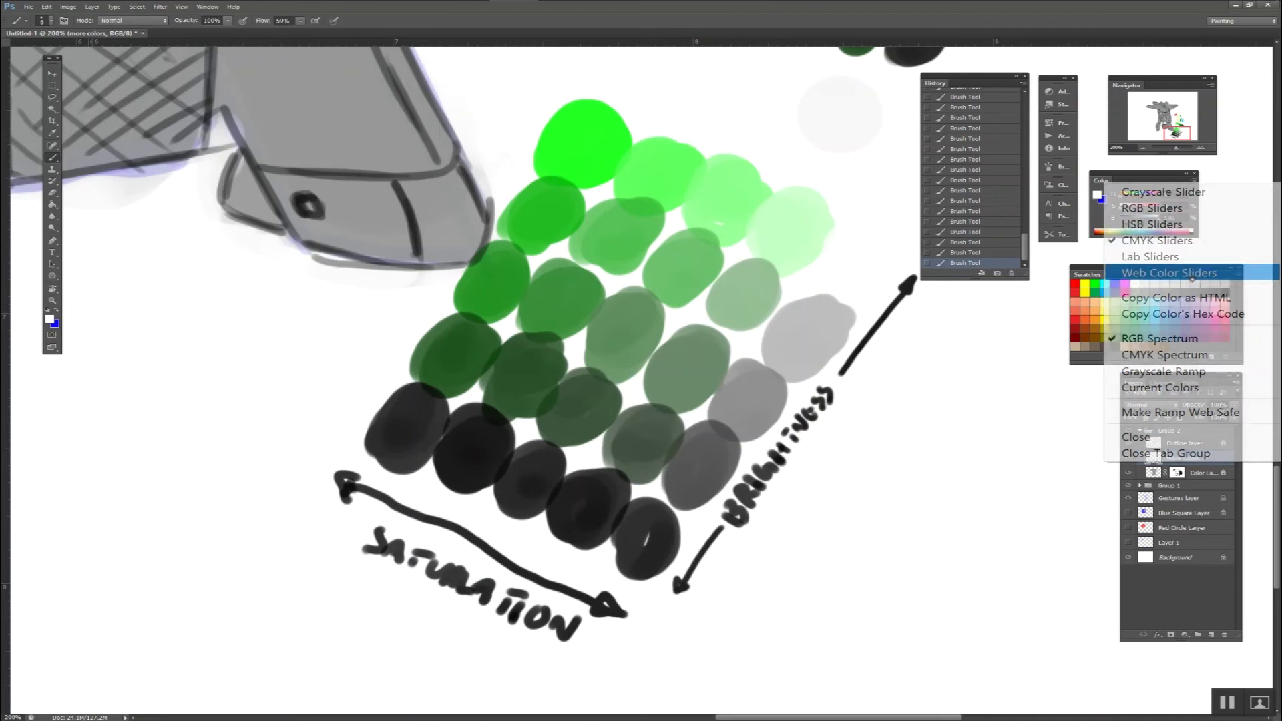
pyautogui.click(1192, 181)
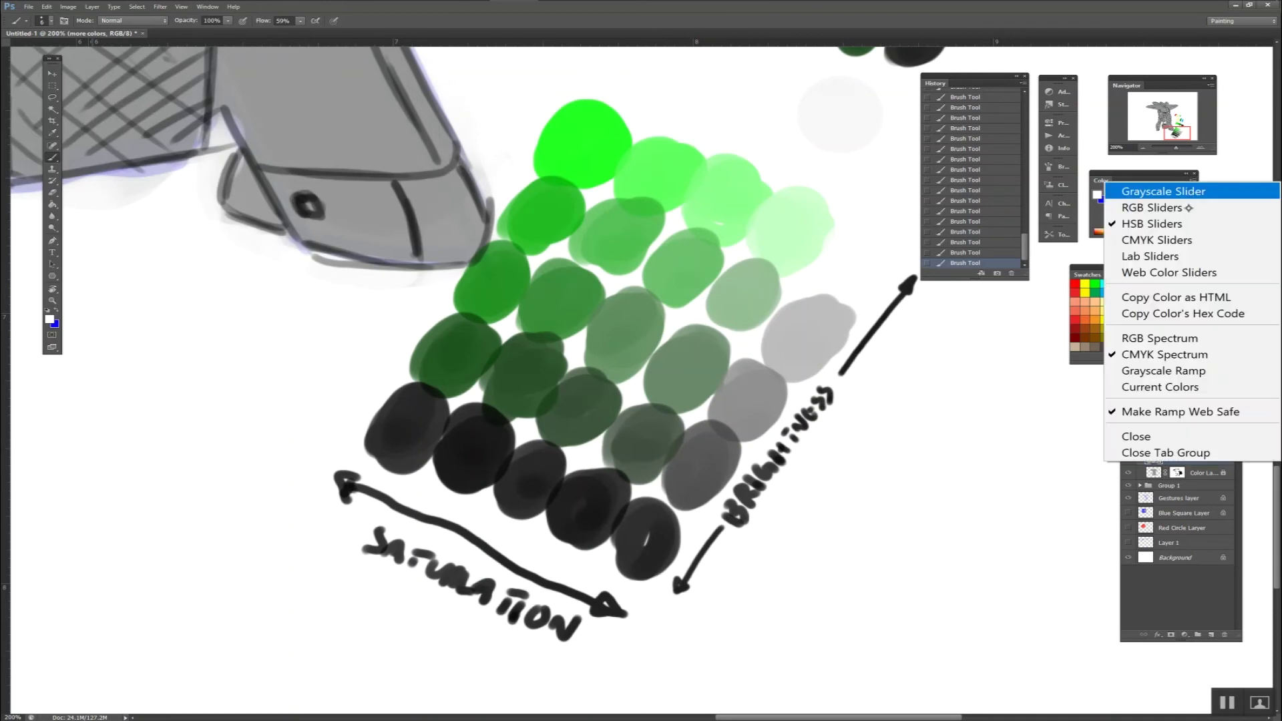
pyautogui.click(1186, 410)
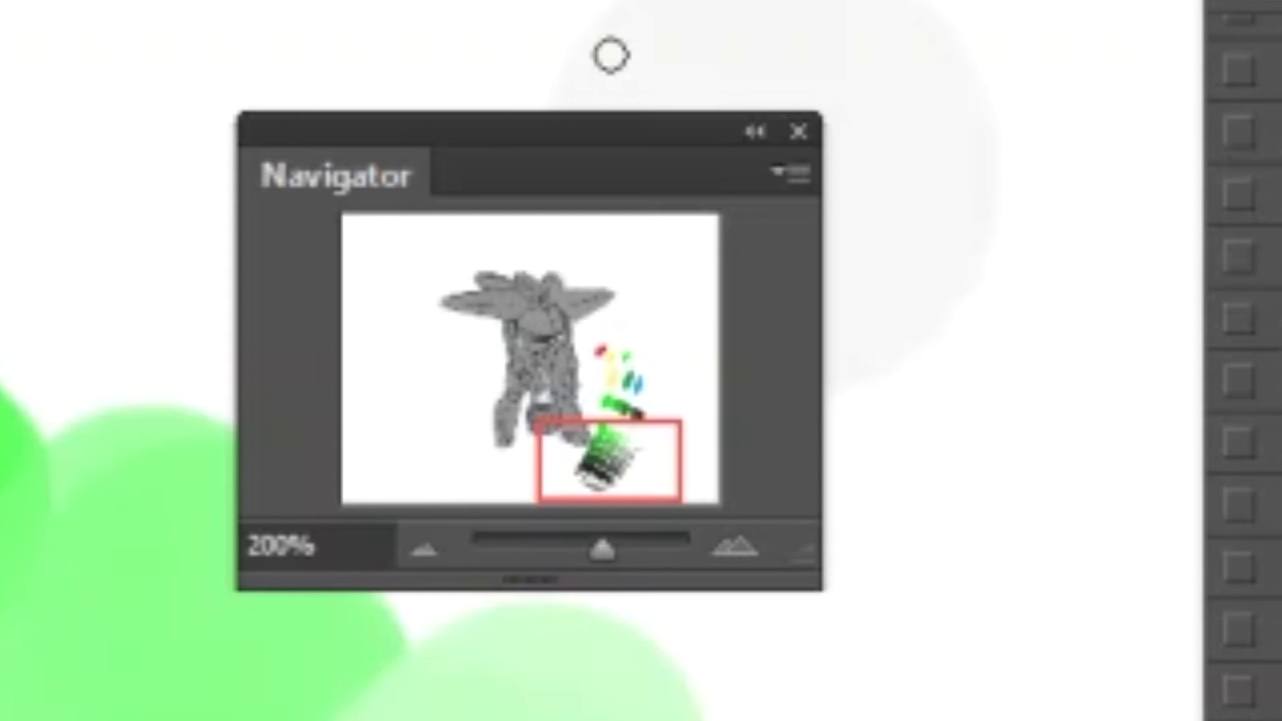
# Zoom the canvas in to 600% and back out to 300% with the Navigator buttons.
pyautogui.click(734, 548)
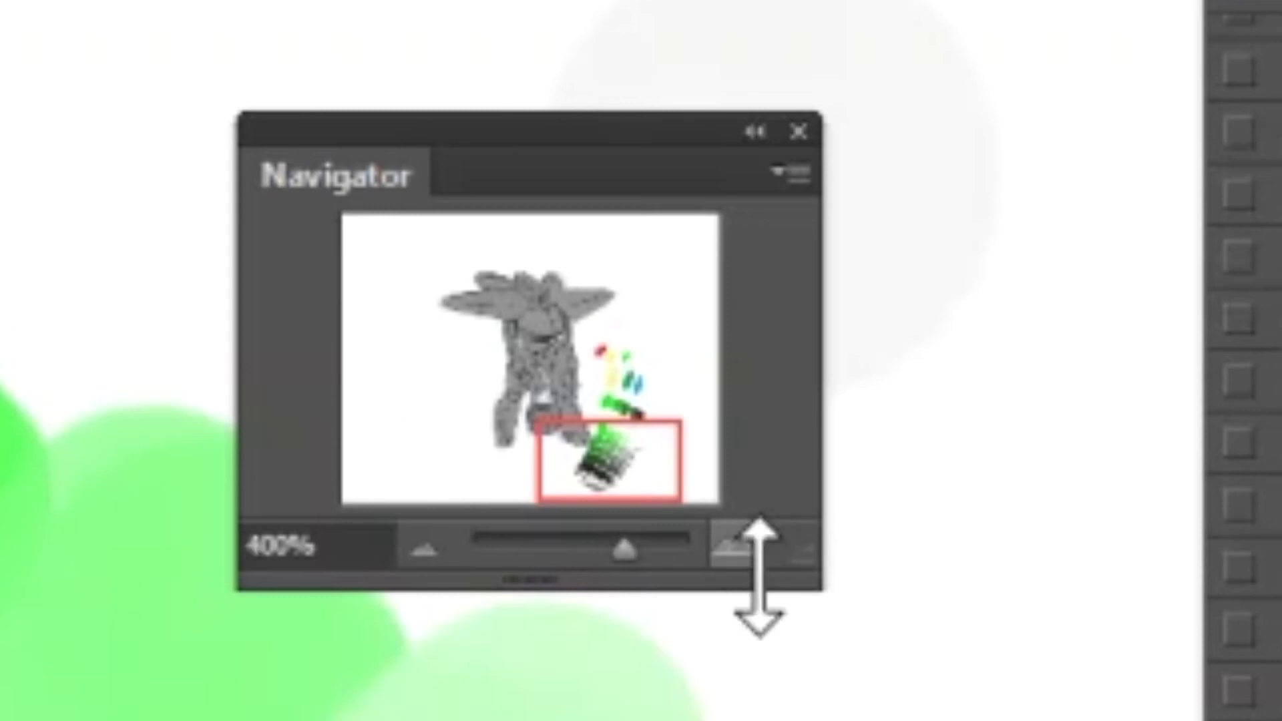
pyautogui.click(747, 558)
pyautogui.click(734, 548)
pyautogui.click(408, 556)
pyautogui.click(409, 556)
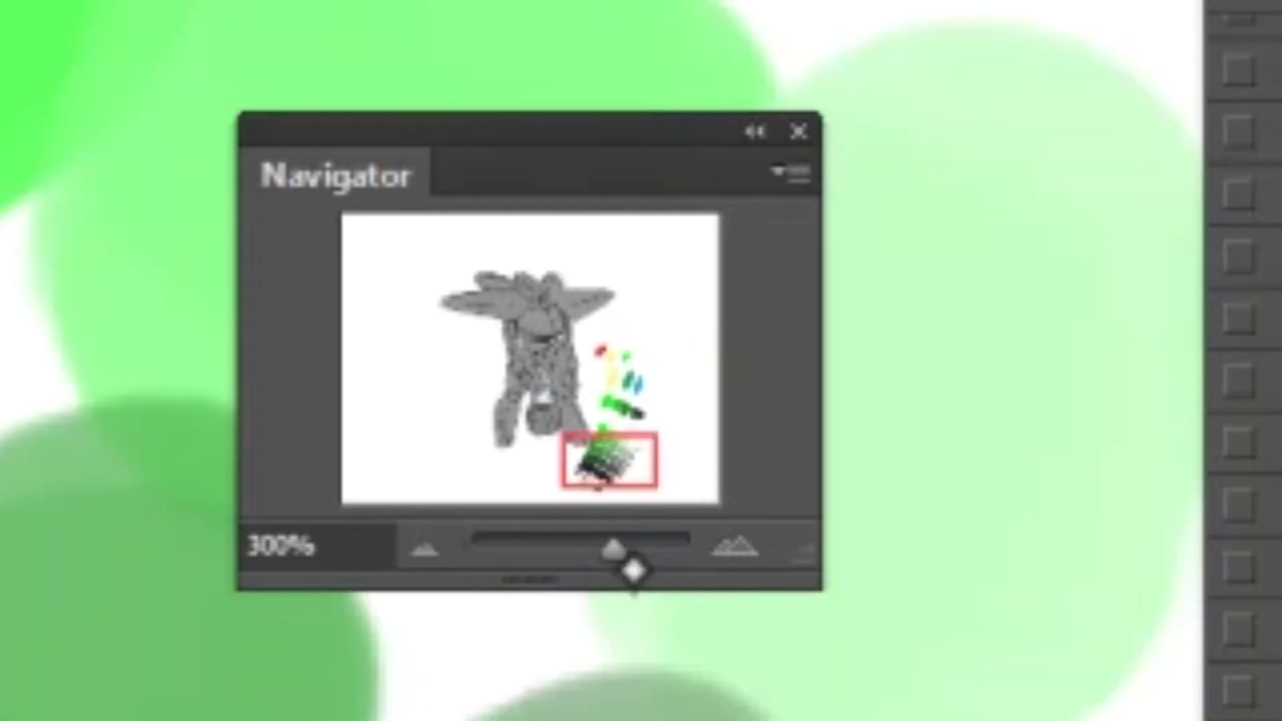
# Zoom out to about 33% so the whole sketch fits, then select the entire canvas.
pyautogui.moveTo(613, 549); pyautogui.dragTo(529, 549)
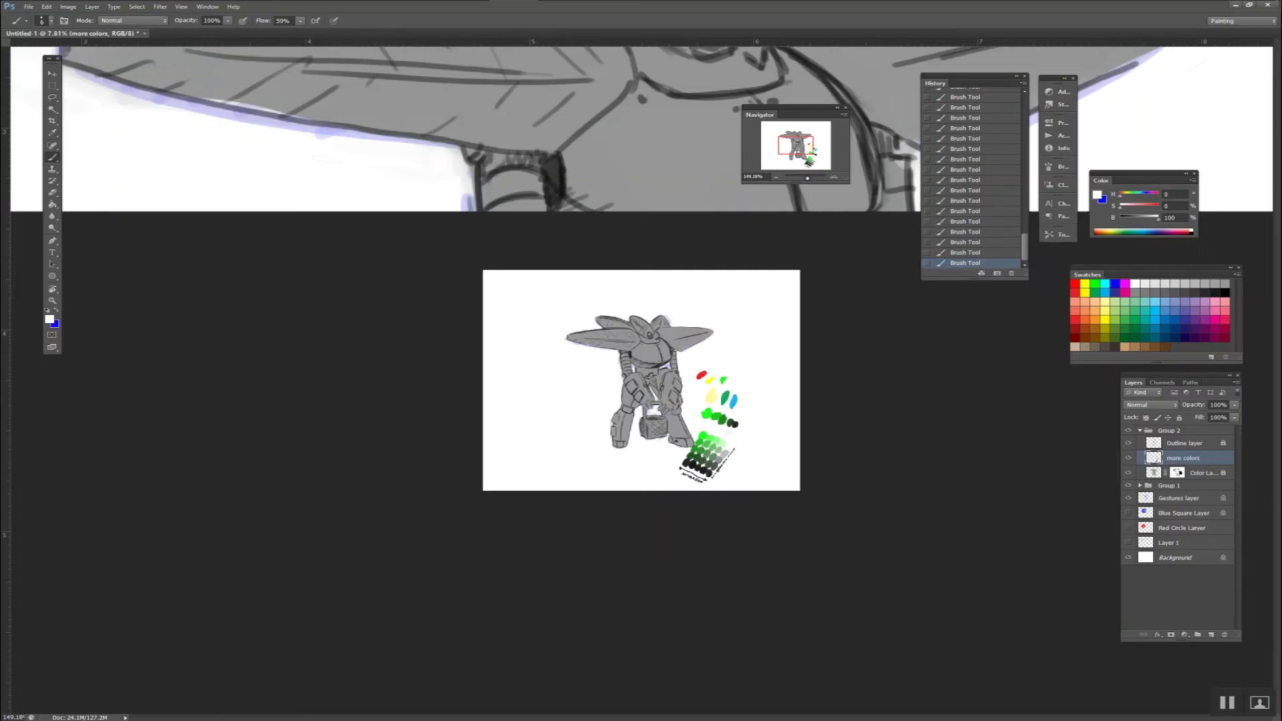
pyautogui.moveTo(807, 178); pyautogui.dragTo(769, 185)
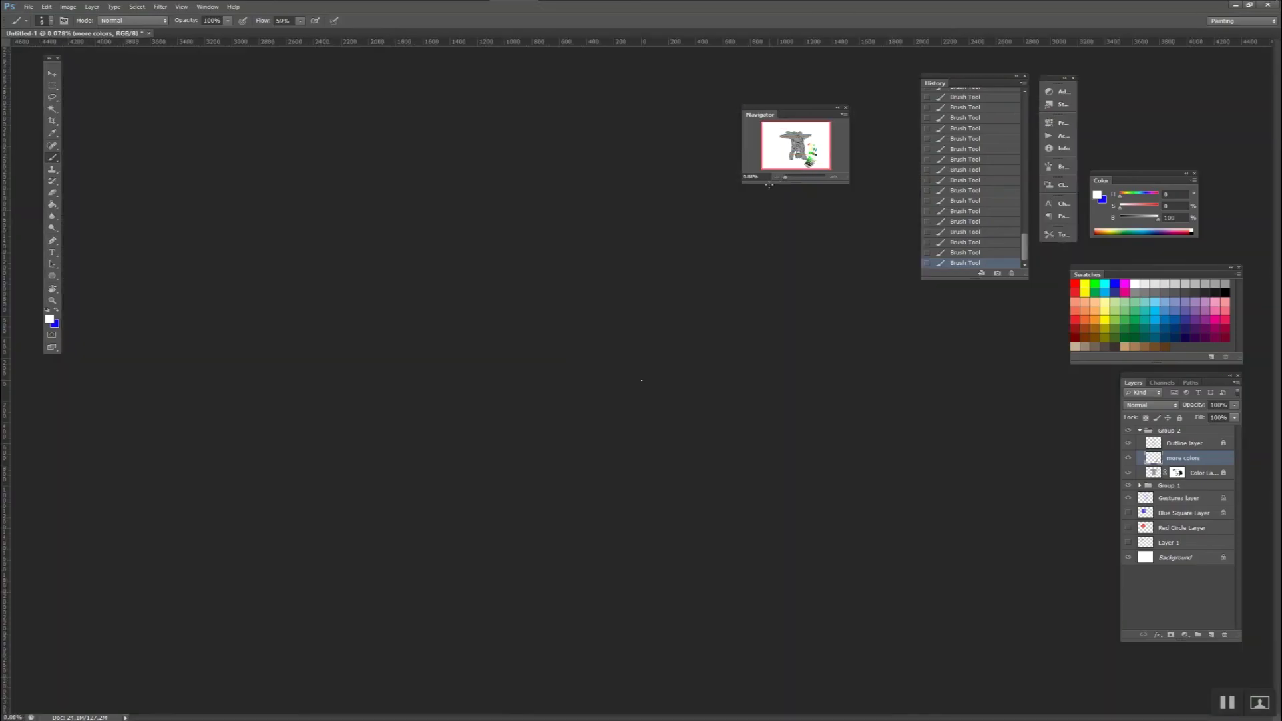
pyautogui.moveTo(785, 178); pyautogui.dragTo(803, 180)
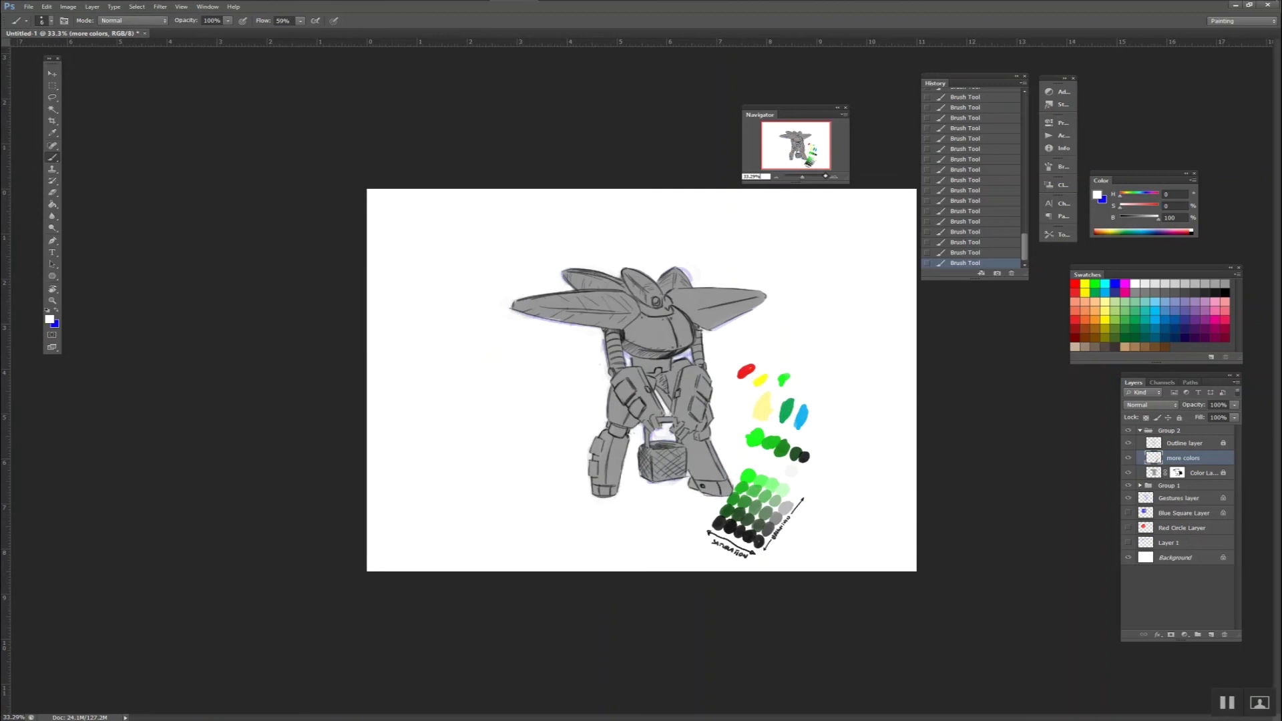
pyautogui.hotkey('ctrl', 'a')
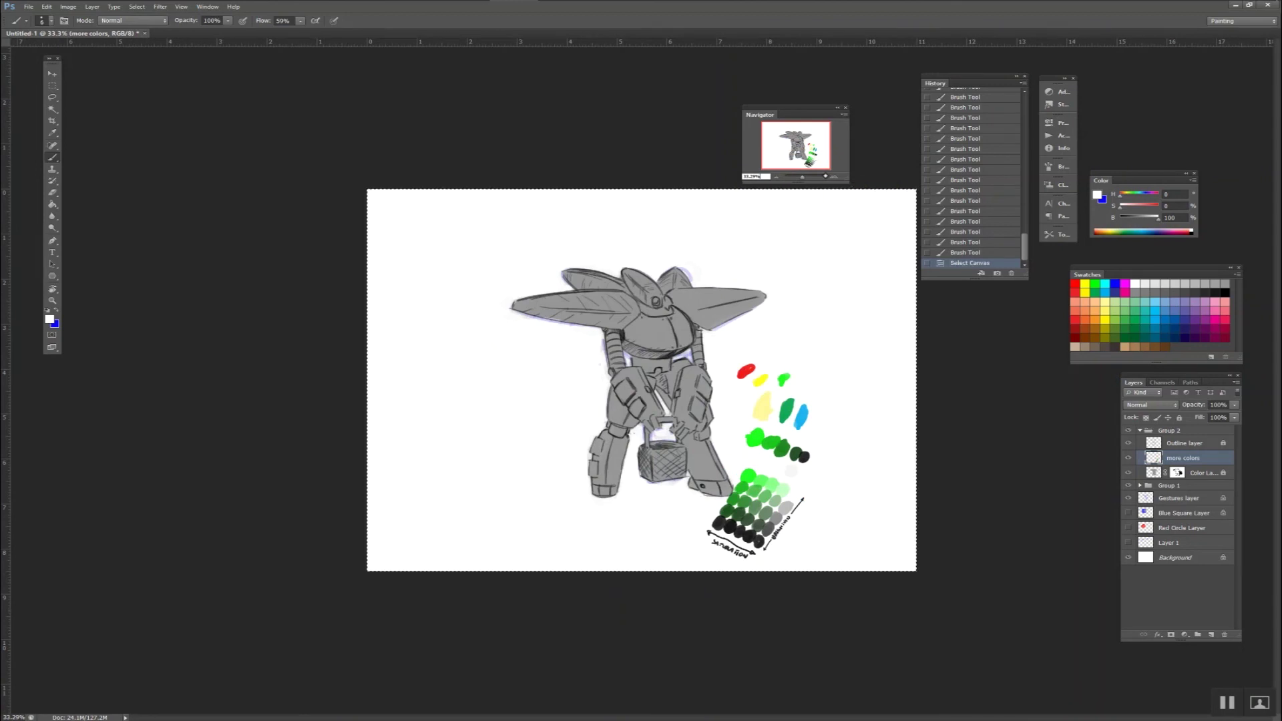
# Zoom the robot sketch to 100% in the Navigator and pan to frame its head and wings.
pyautogui.write('100')
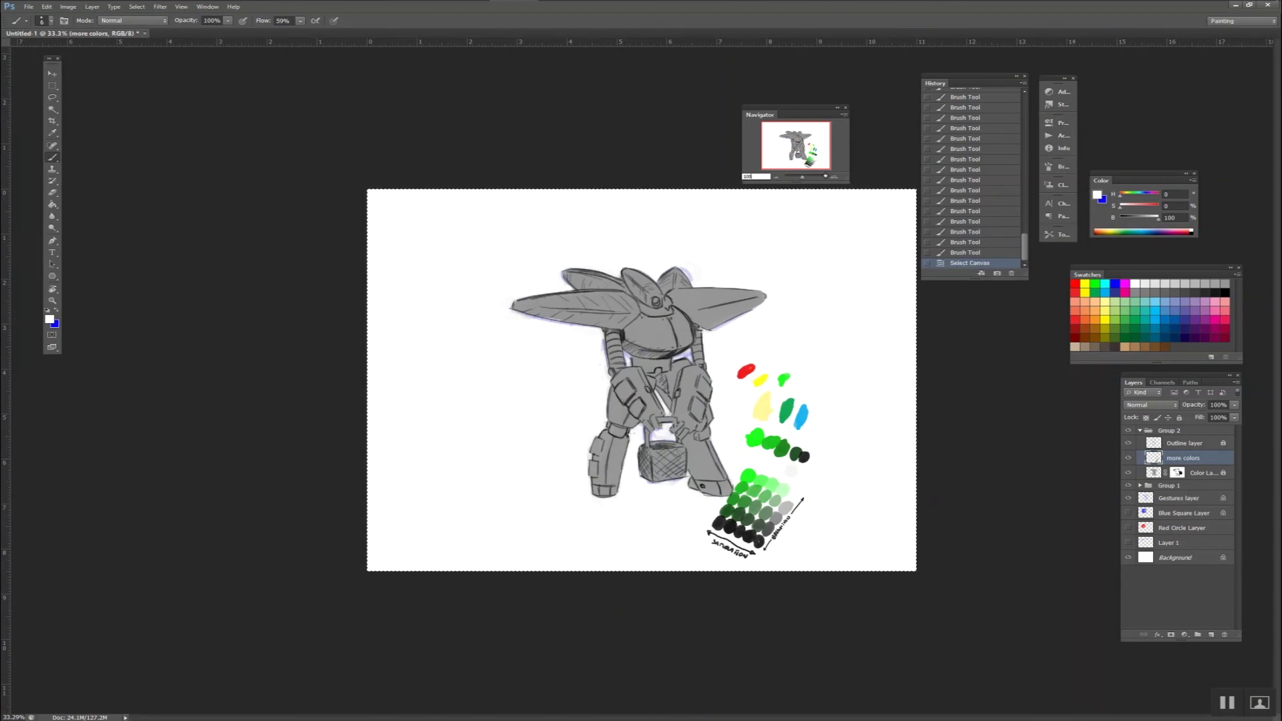
pyautogui.press('Return')
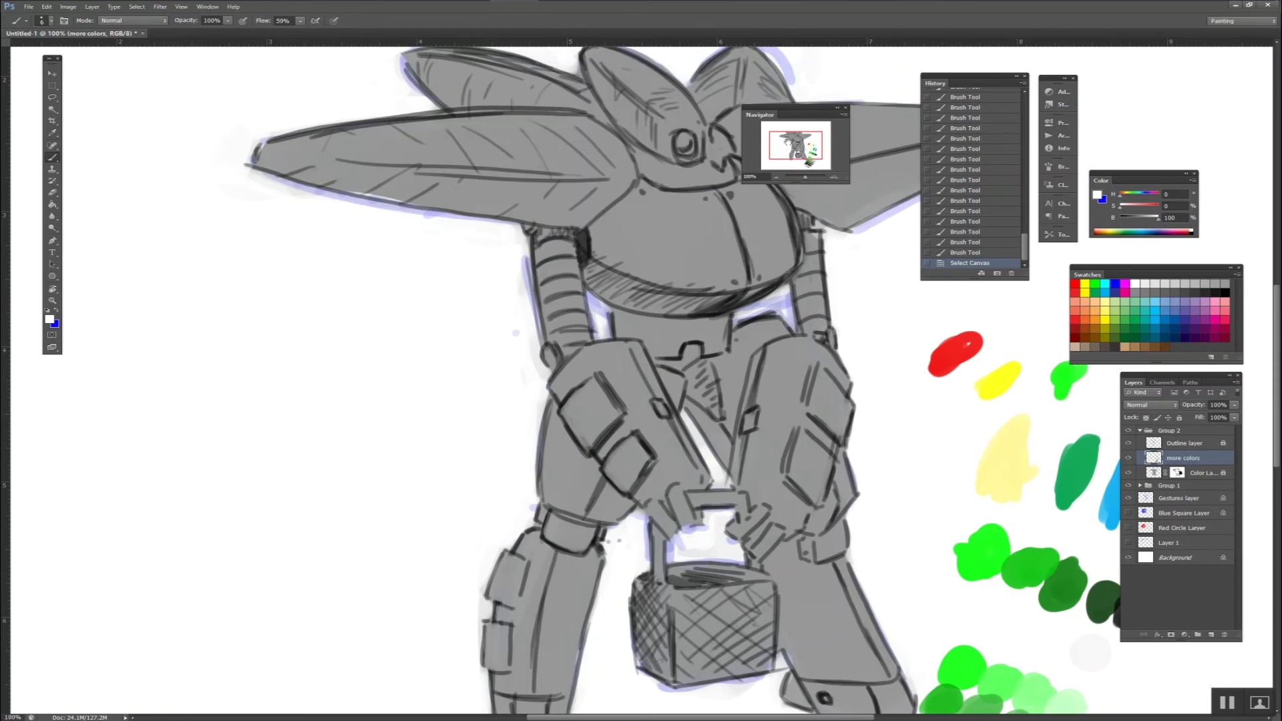
pyautogui.moveTo(807, 146); pyautogui.dragTo(786, 148)
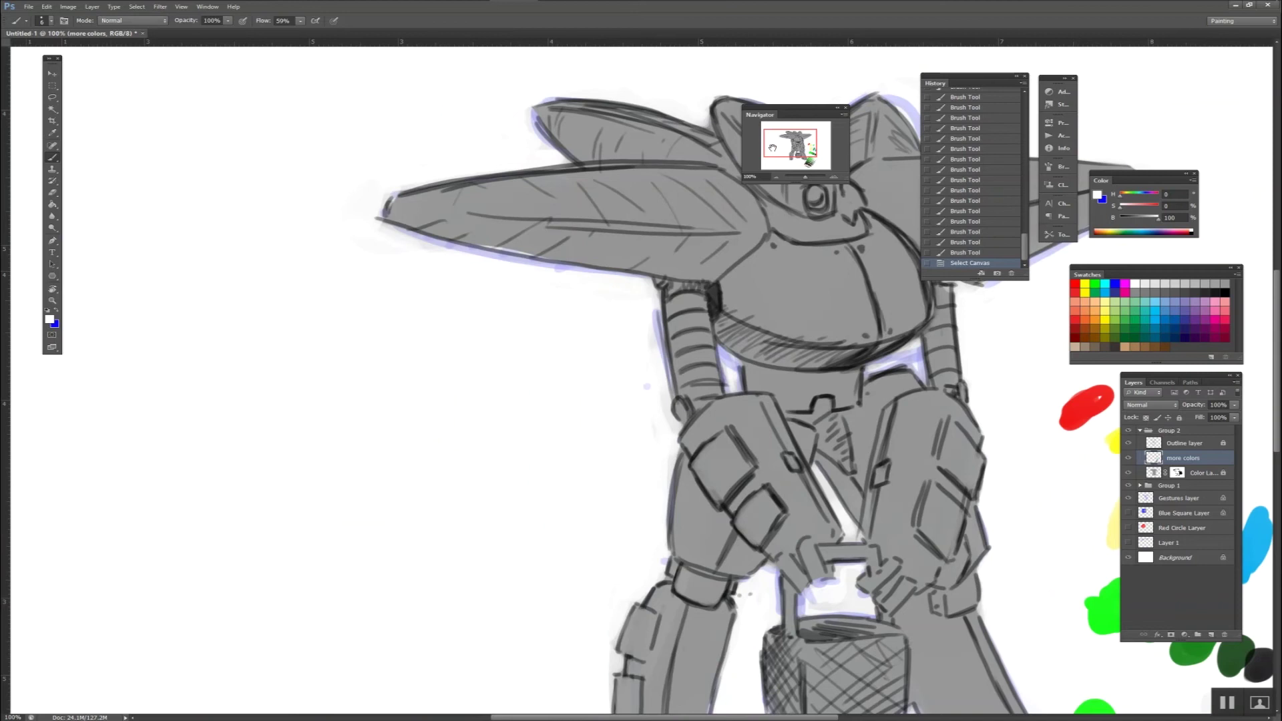
pyautogui.moveTo(772, 148); pyautogui.dragTo(799, 146)
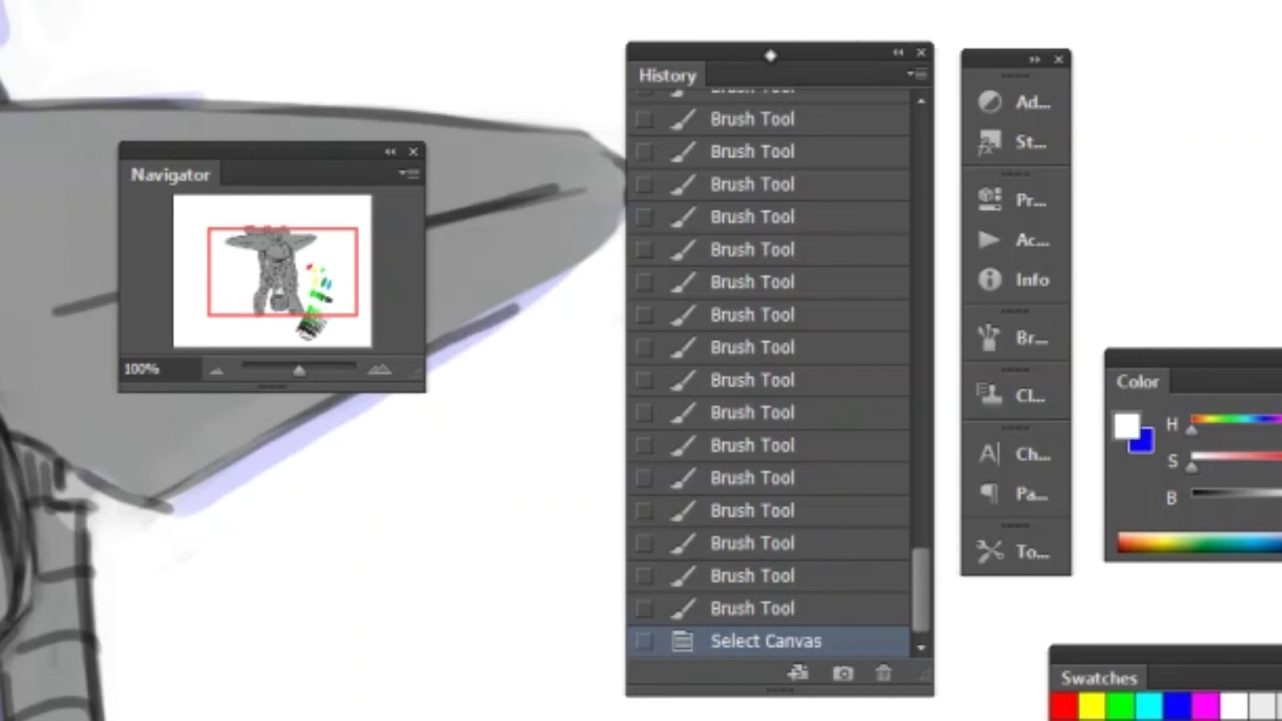
# Collapse the History panel to an icon, toggle its flyout, and paint one small brush stroke.
pyautogui.doubleClick(770, 55)
pyautogui.click(688, 94)
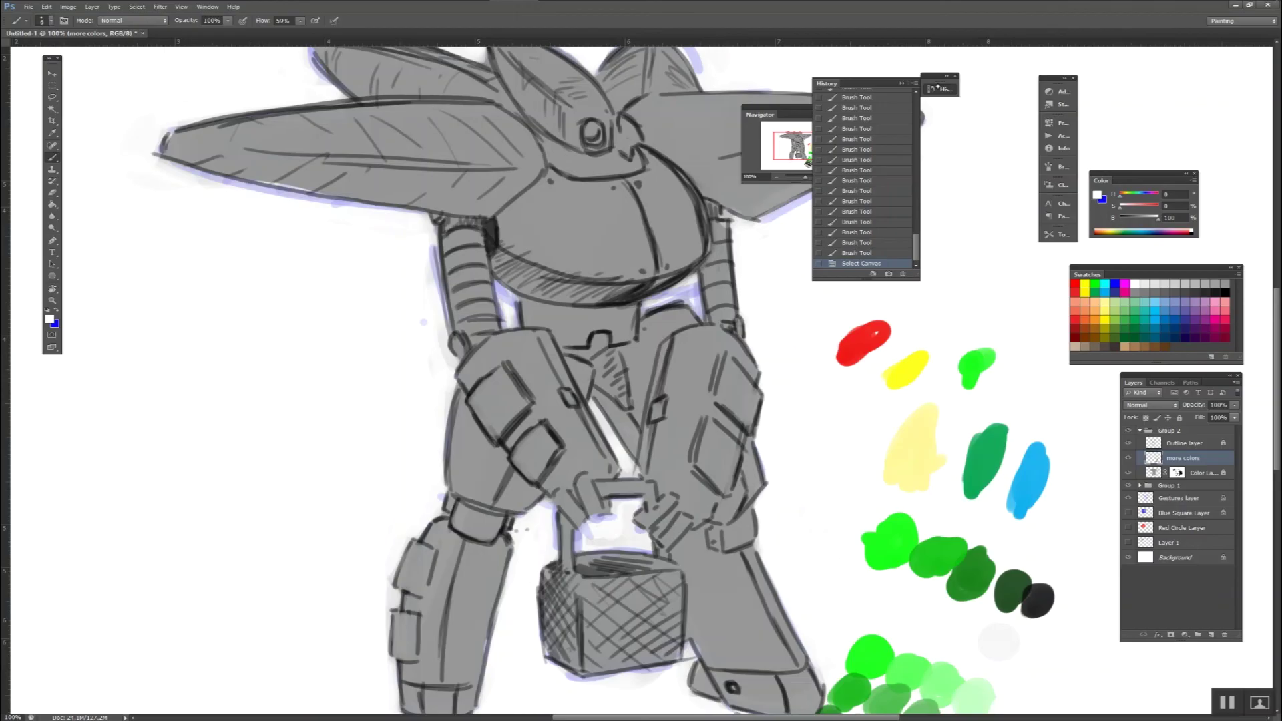
pyautogui.click(941, 89)
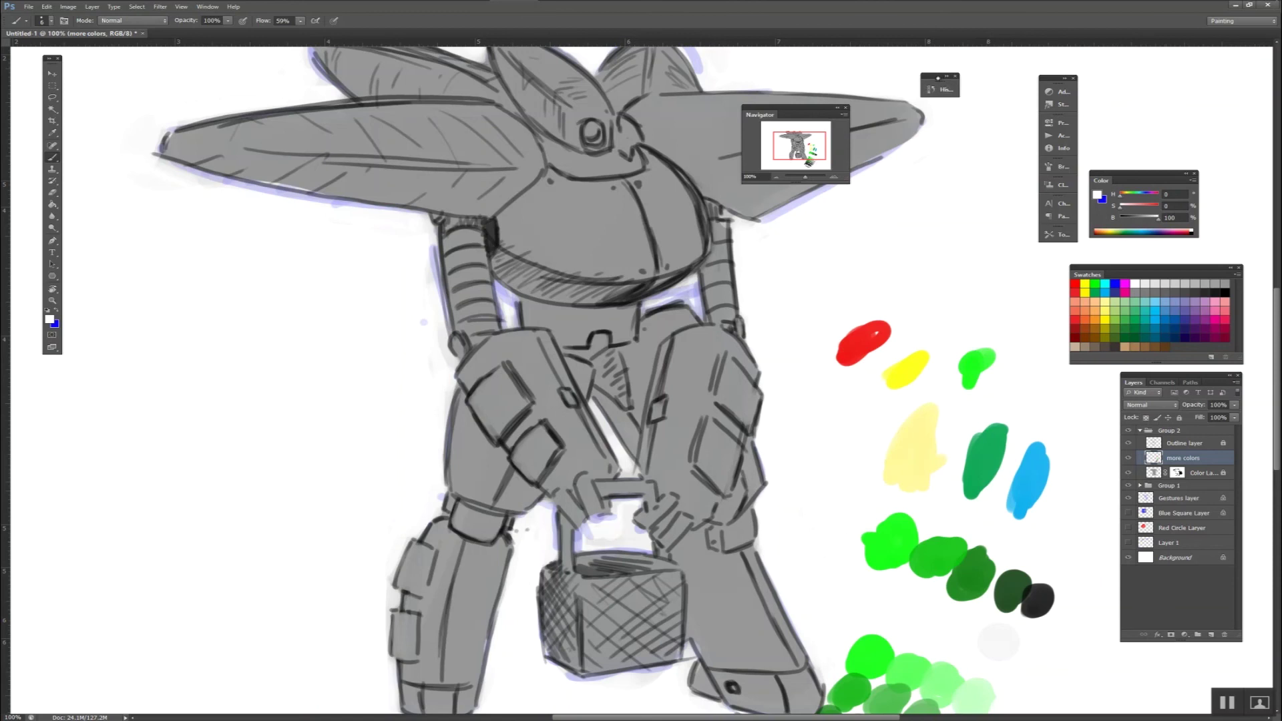
pyautogui.click(941, 89)
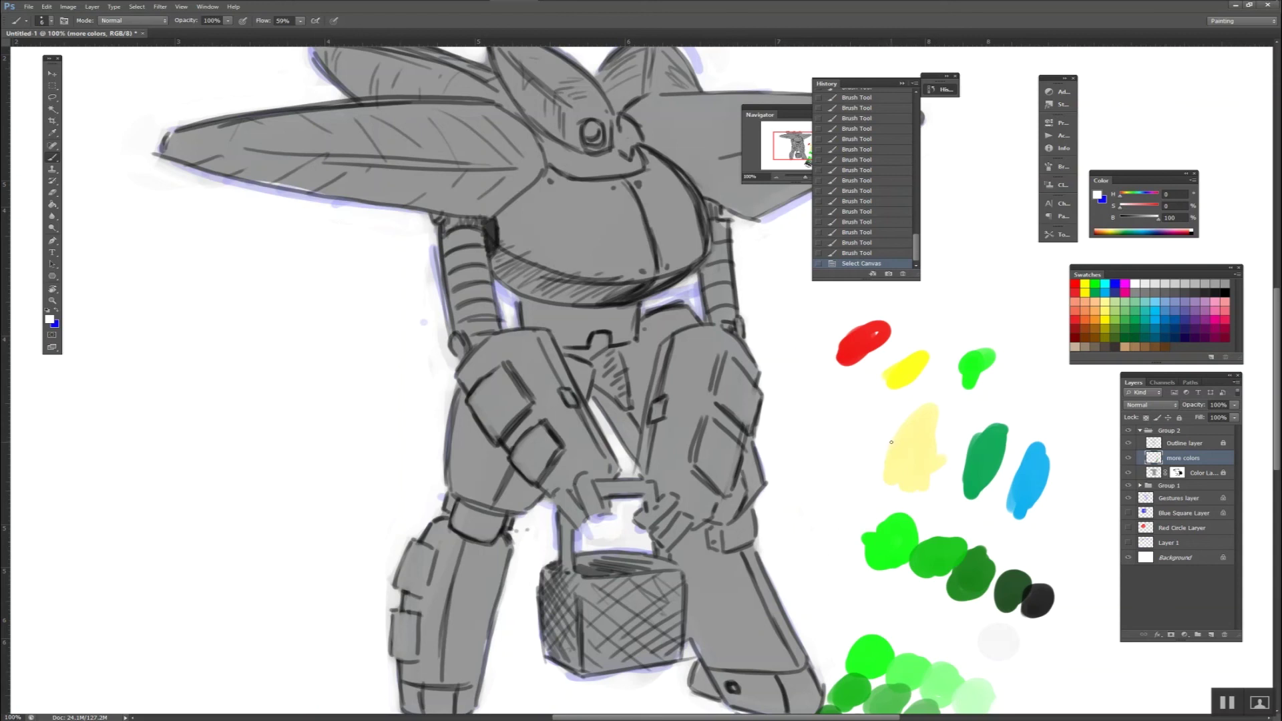
pyautogui.moveTo(893, 440); pyautogui.dragTo(891, 432)
# Select a History state, pan down to the swatch grid, and head into the Edit menu toward Preferences.
pyautogui.click(878, 96)
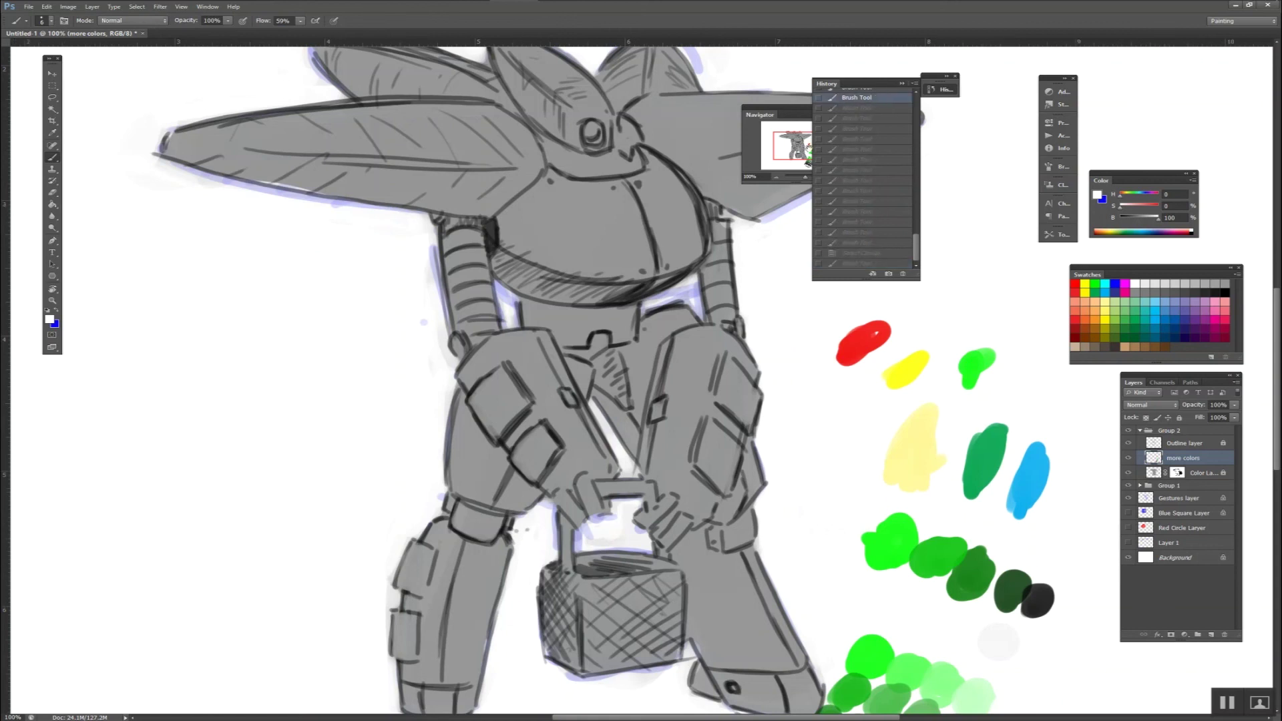
pyautogui.moveTo(808, 148); pyautogui.dragTo(816, 160)
pyautogui.click(28, 6)
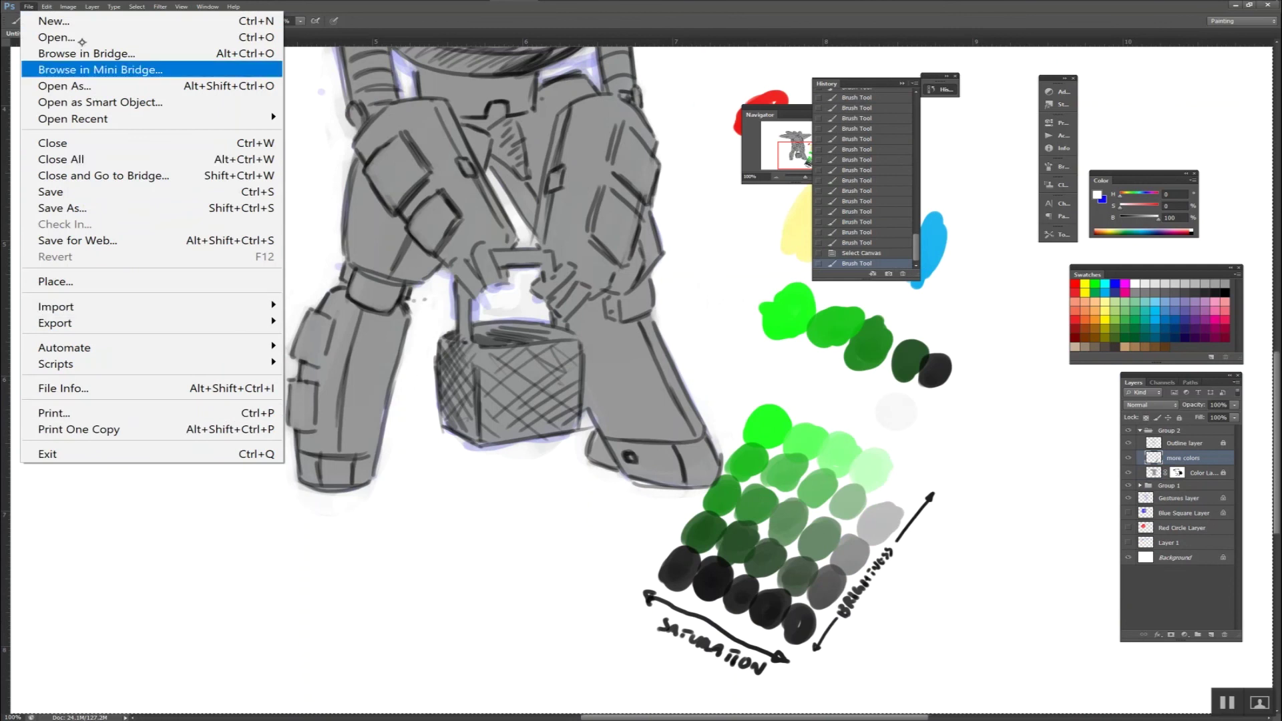
pyautogui.moveTo(46, 6)
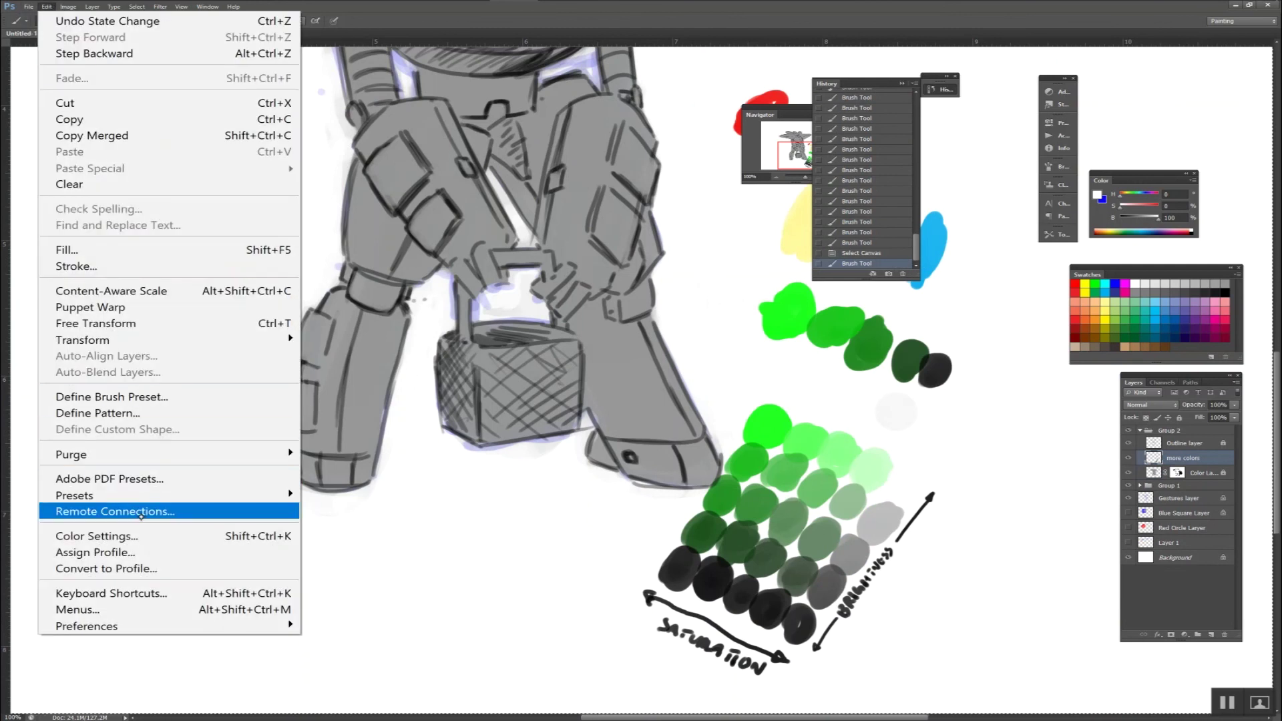
pyautogui.moveTo(86, 626)
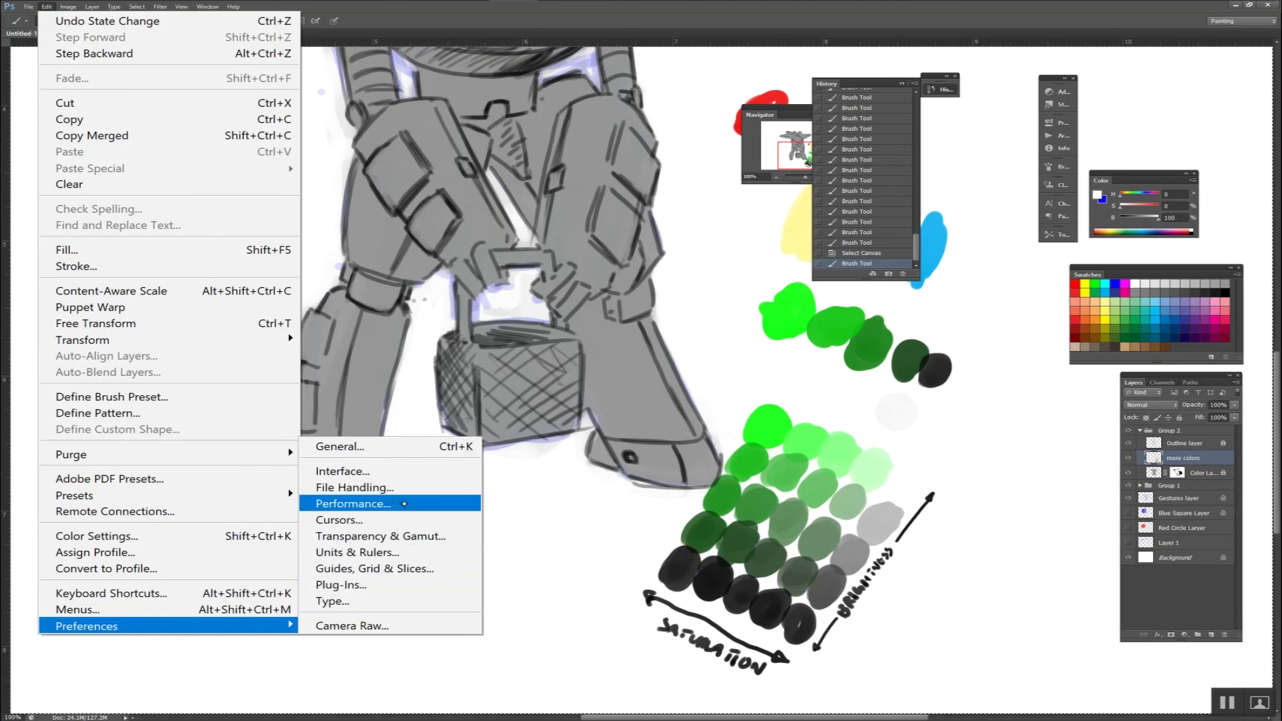
pyautogui.click(404, 504)
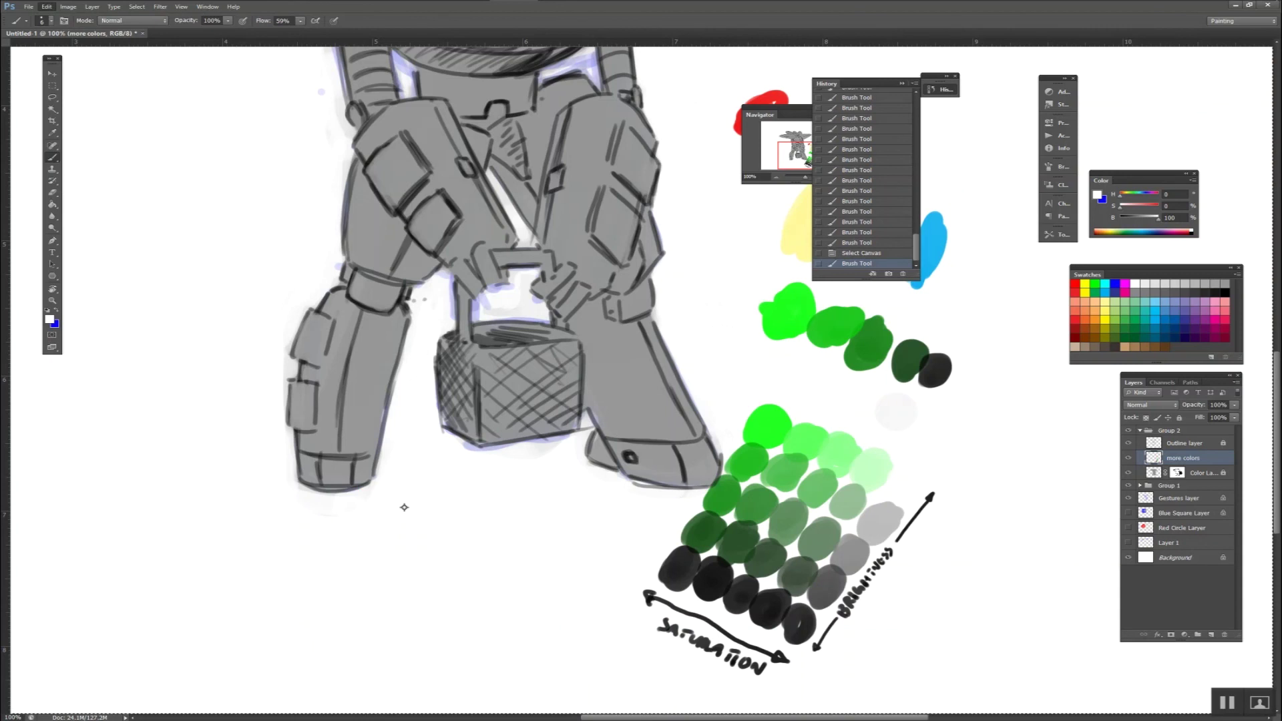
pyautogui.press('alt')
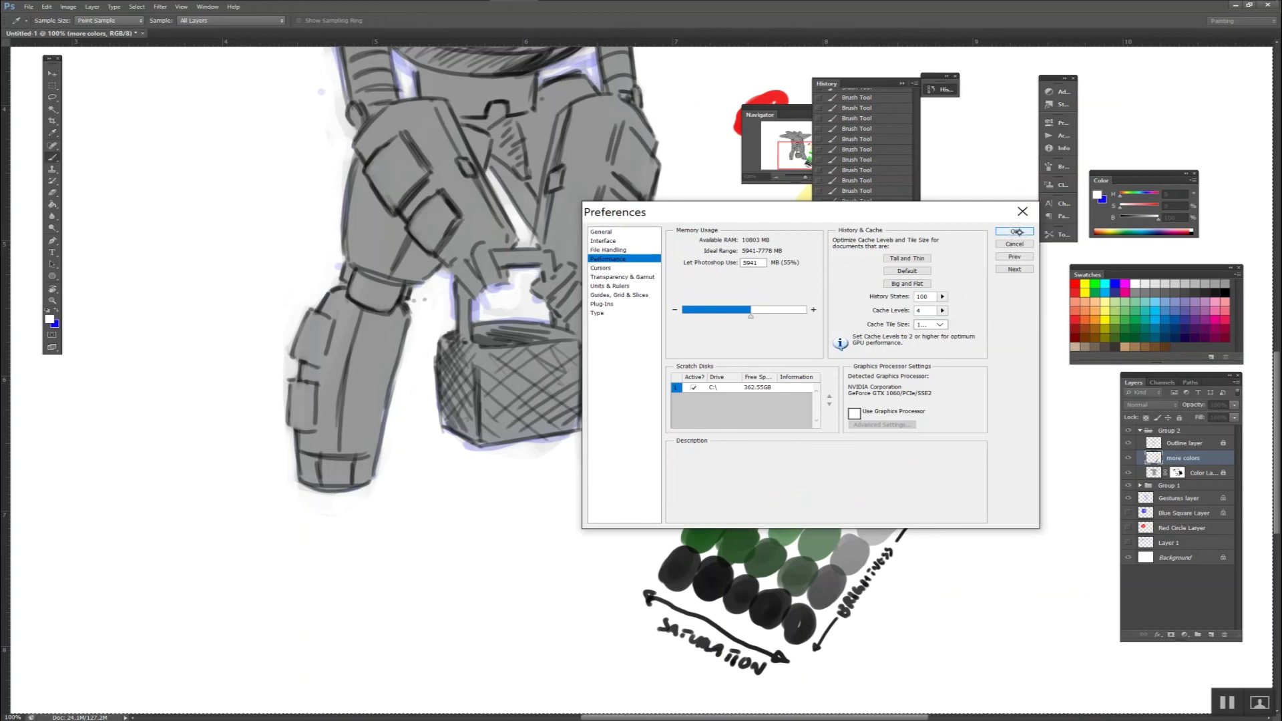
pyautogui.click(1015, 231)
pyautogui.moveTo(915, 248); pyautogui.dragTo(925, 99)
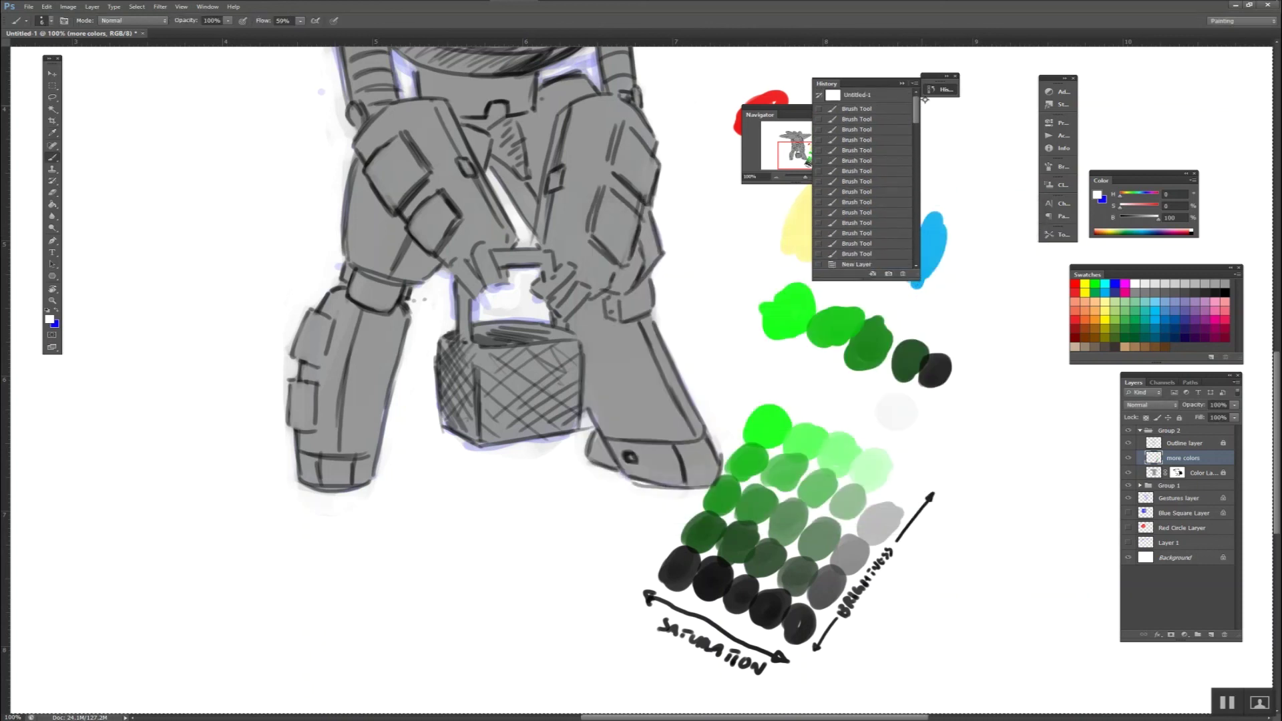
# Revert to the blank Untitled-1 snapshot, then jump between the latest and an earlier brush state.
pyautogui.click(874, 96)
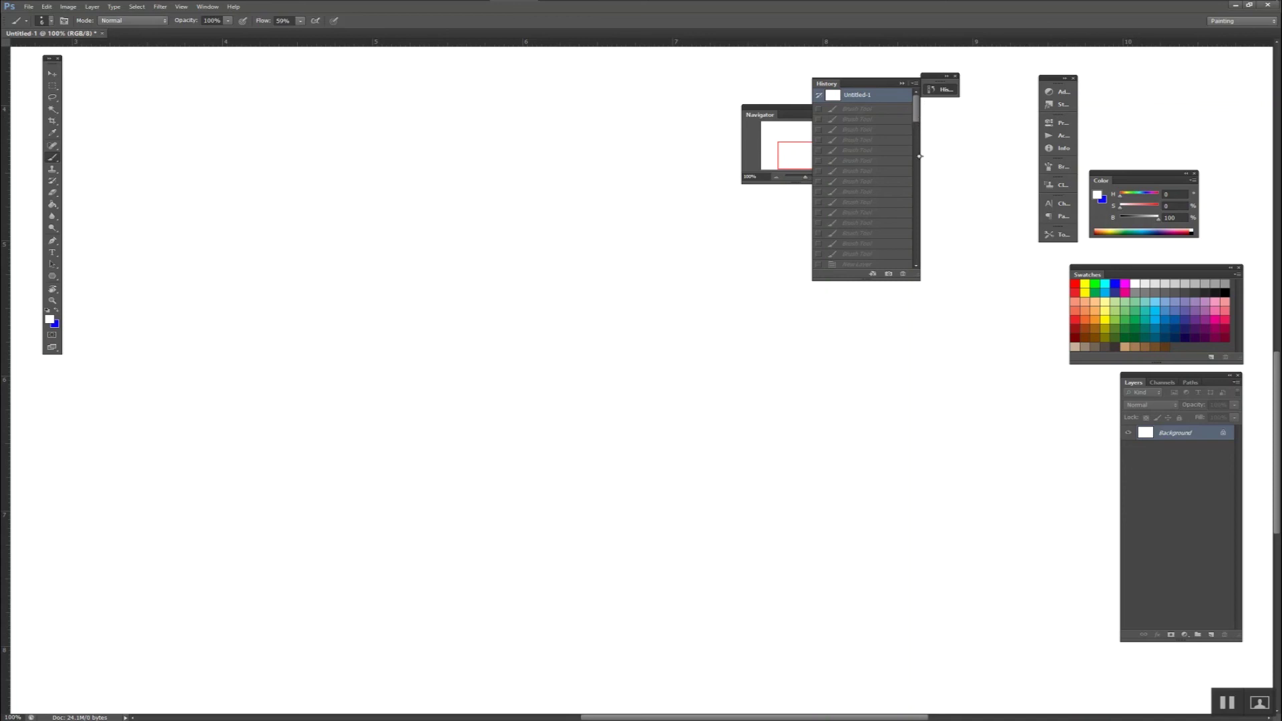
pyautogui.moveTo(915, 113); pyautogui.dragTo(916, 251)
pyautogui.click(883, 263)
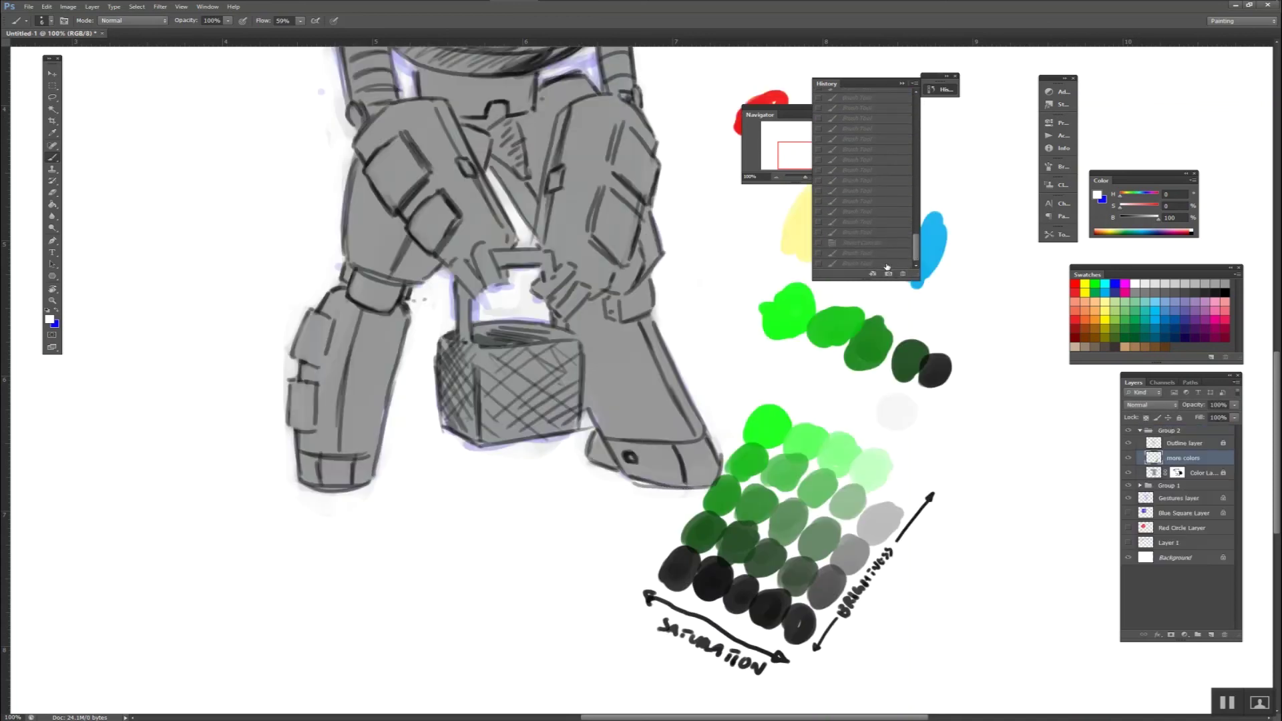
pyautogui.click(874, 161)
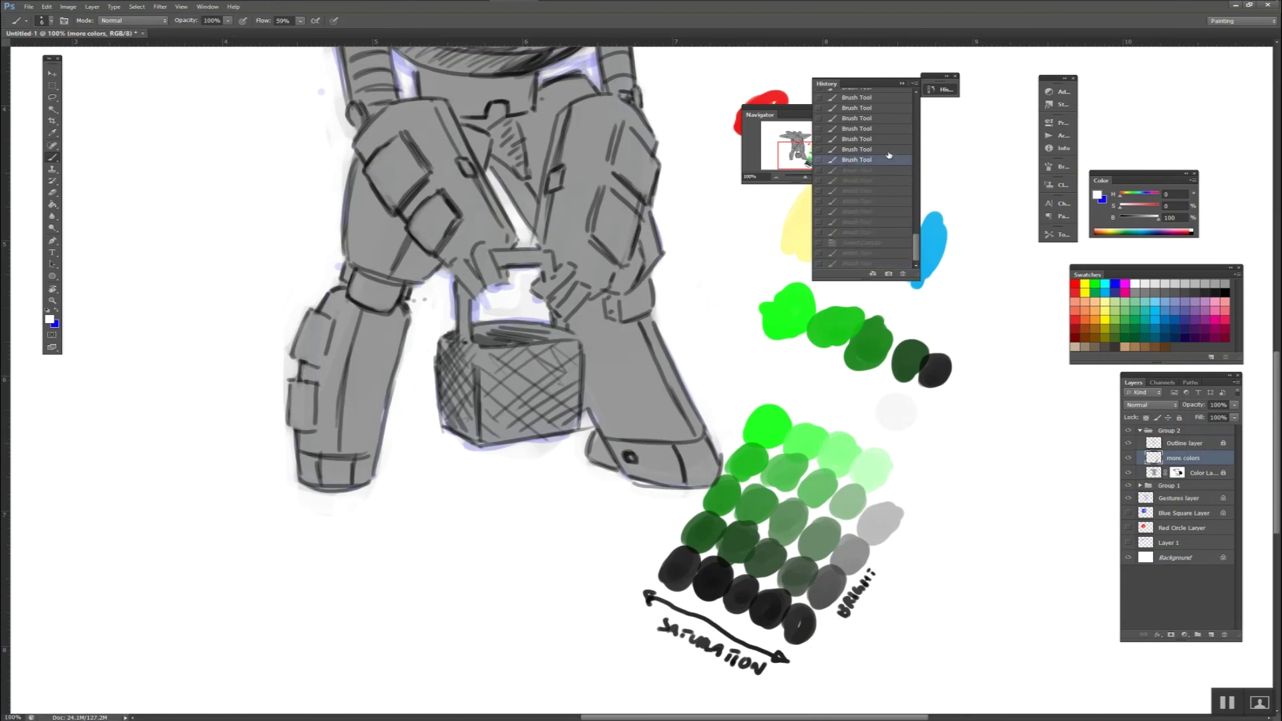
pyautogui.hotkey('ctrl', 'z')
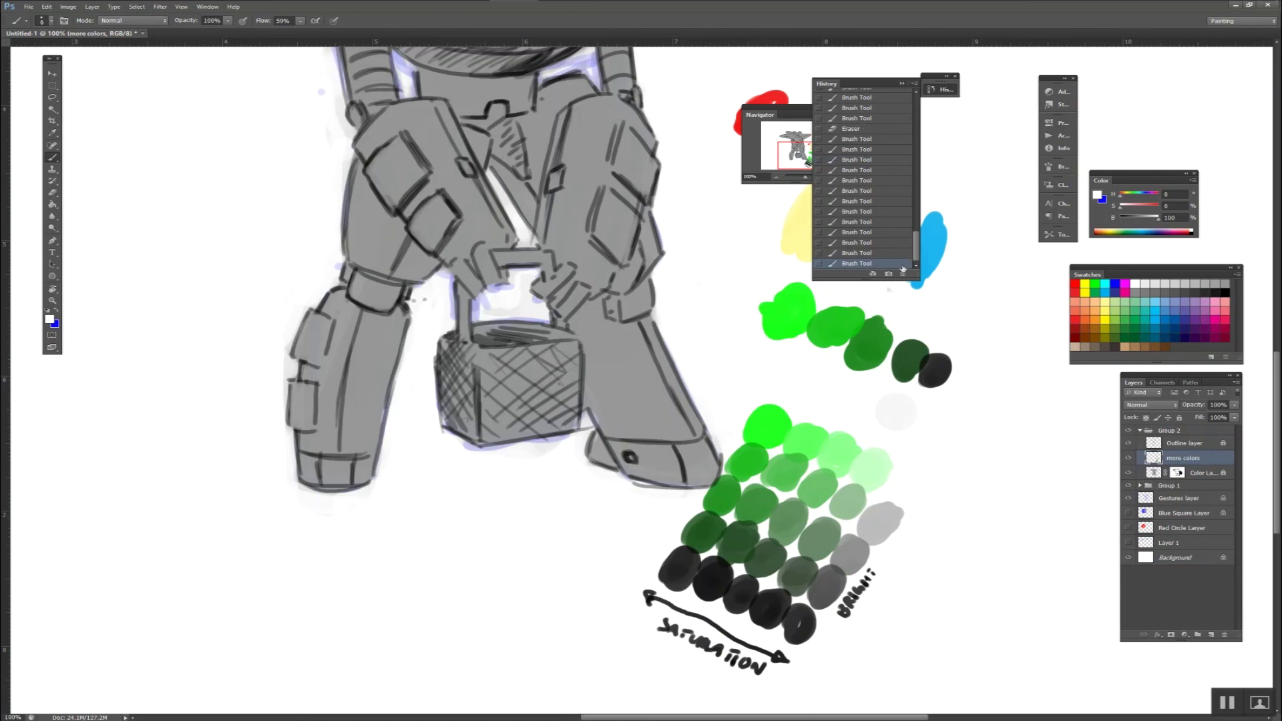
# Open and close the GeForce overlay, undo a stroke, return to the latest state, reopen the overlay.
pyautogui.hotkey('alt', 'z')
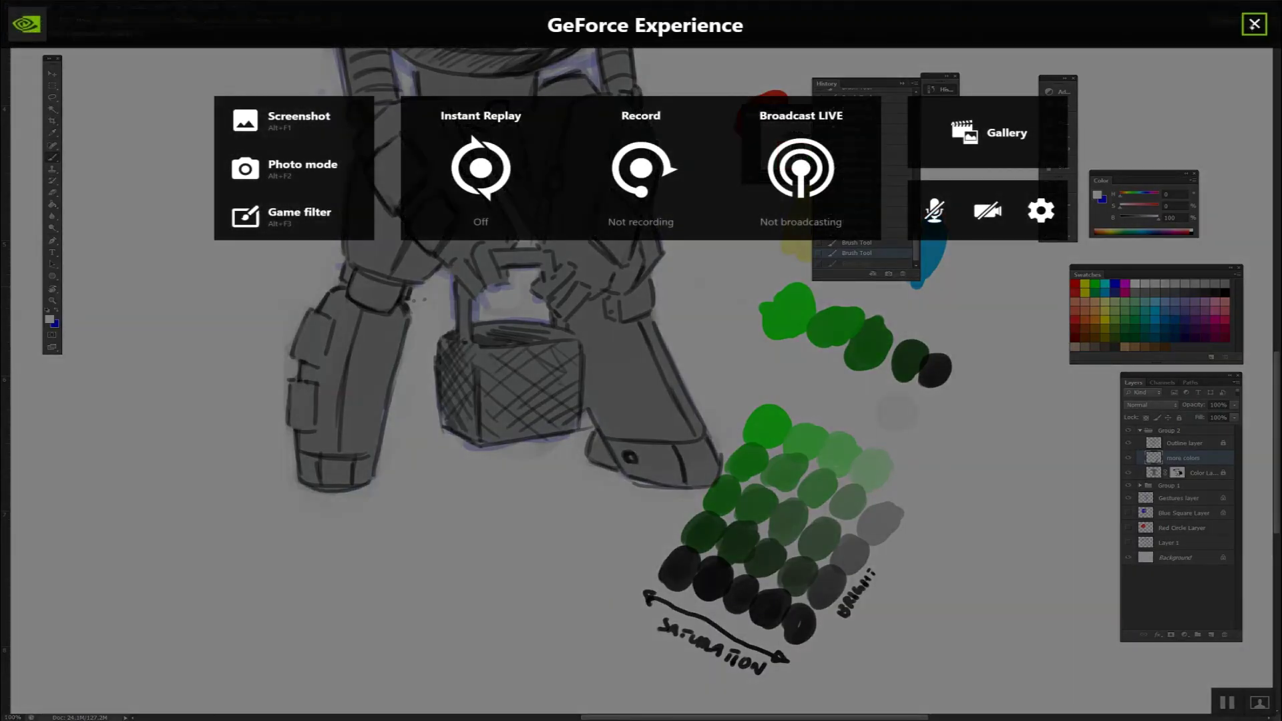
pyautogui.click(1253, 24)
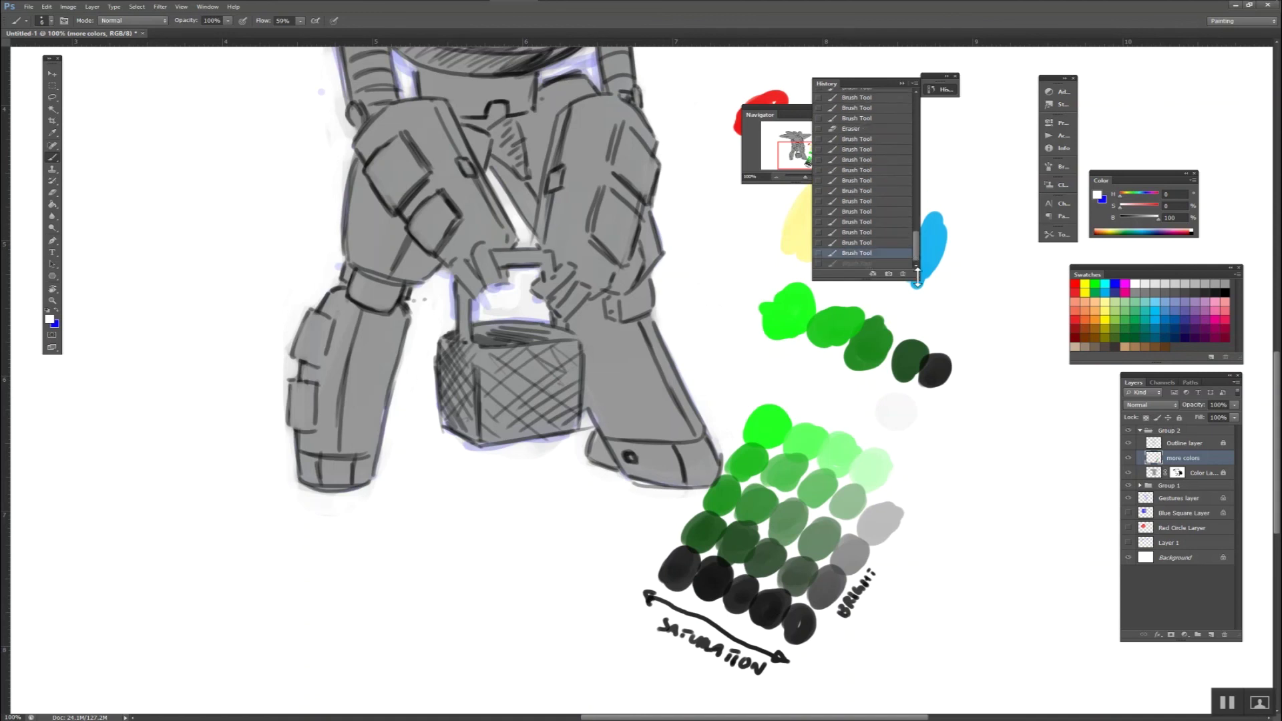
pyautogui.hotkey('ctrl', 'alt', 'z')
pyautogui.hotkey('ctrl', 'alt', 'z')
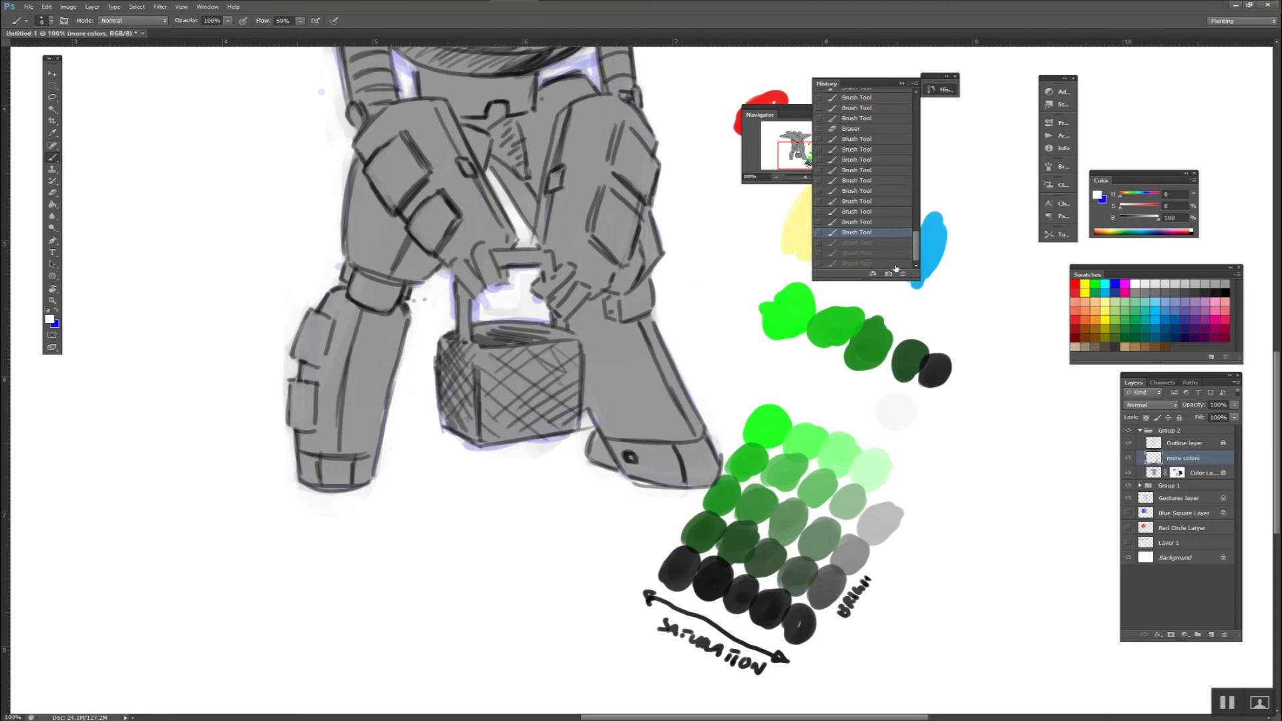
pyautogui.click(891, 263)
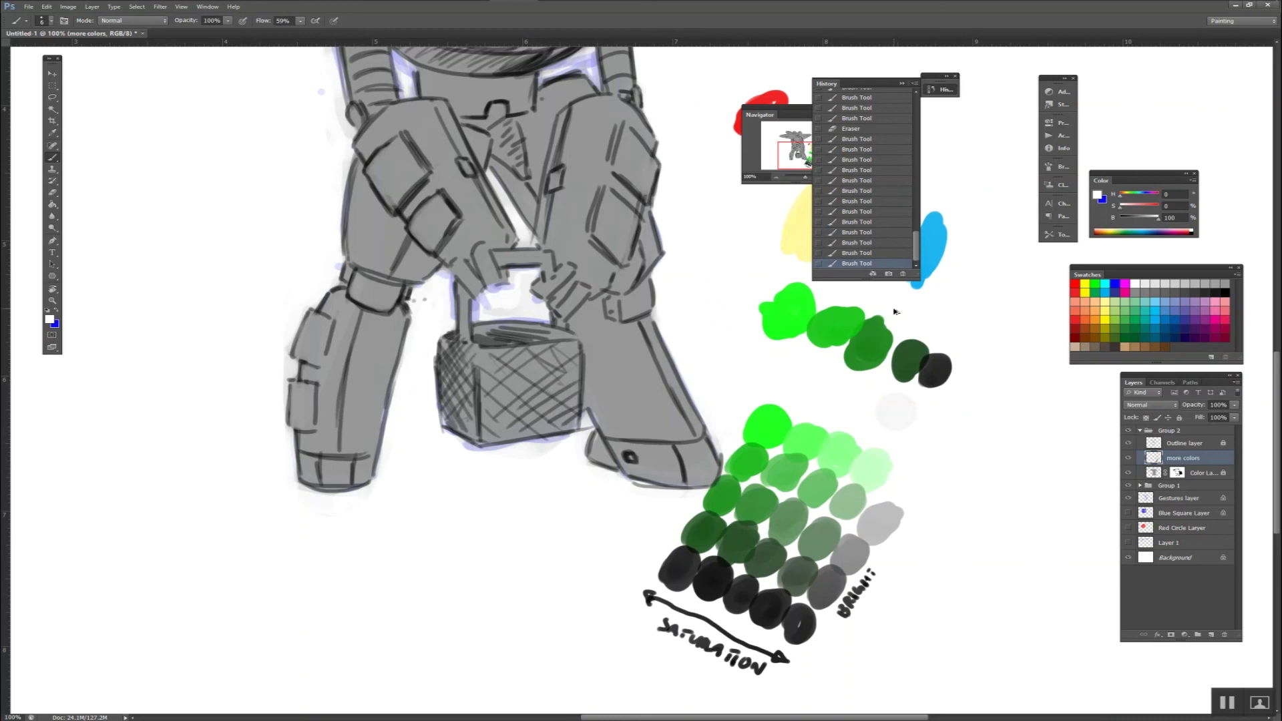
pyautogui.hotkey('alt', 'z')
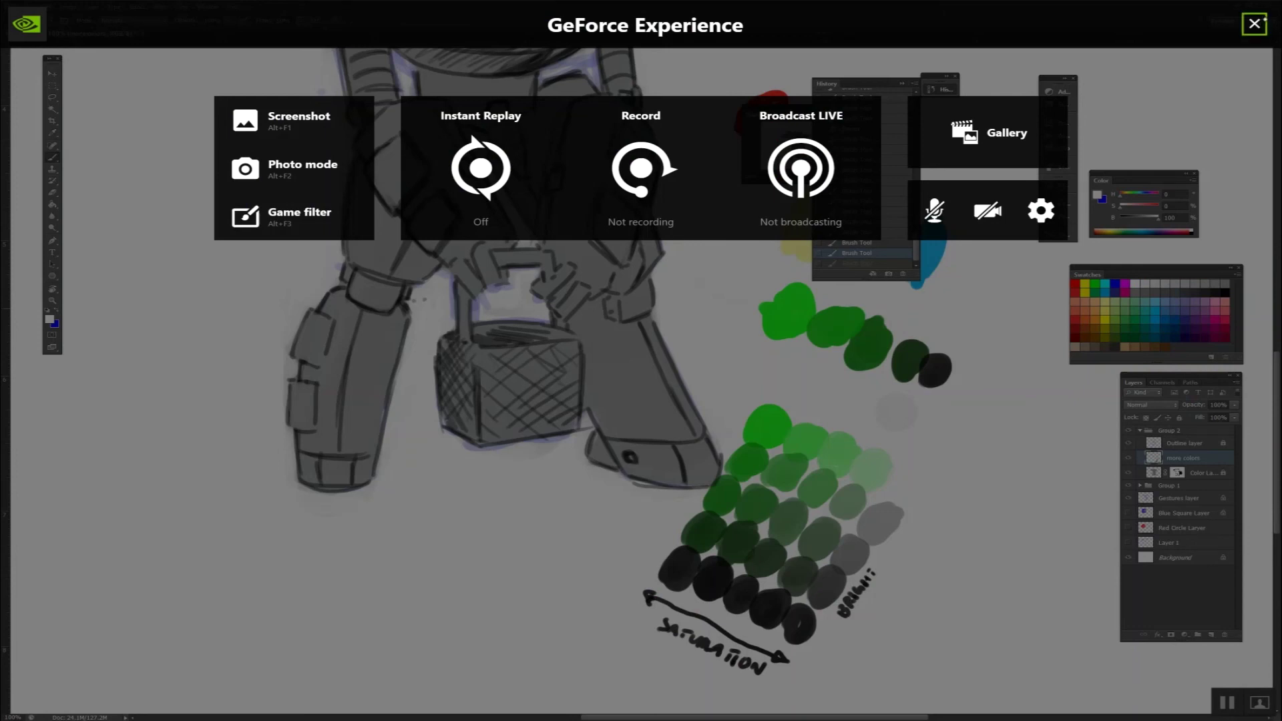
# Close the GeForce overlay and step back three strokes of the BRIGHTNESS lettering.
pyautogui.click(1255, 24)
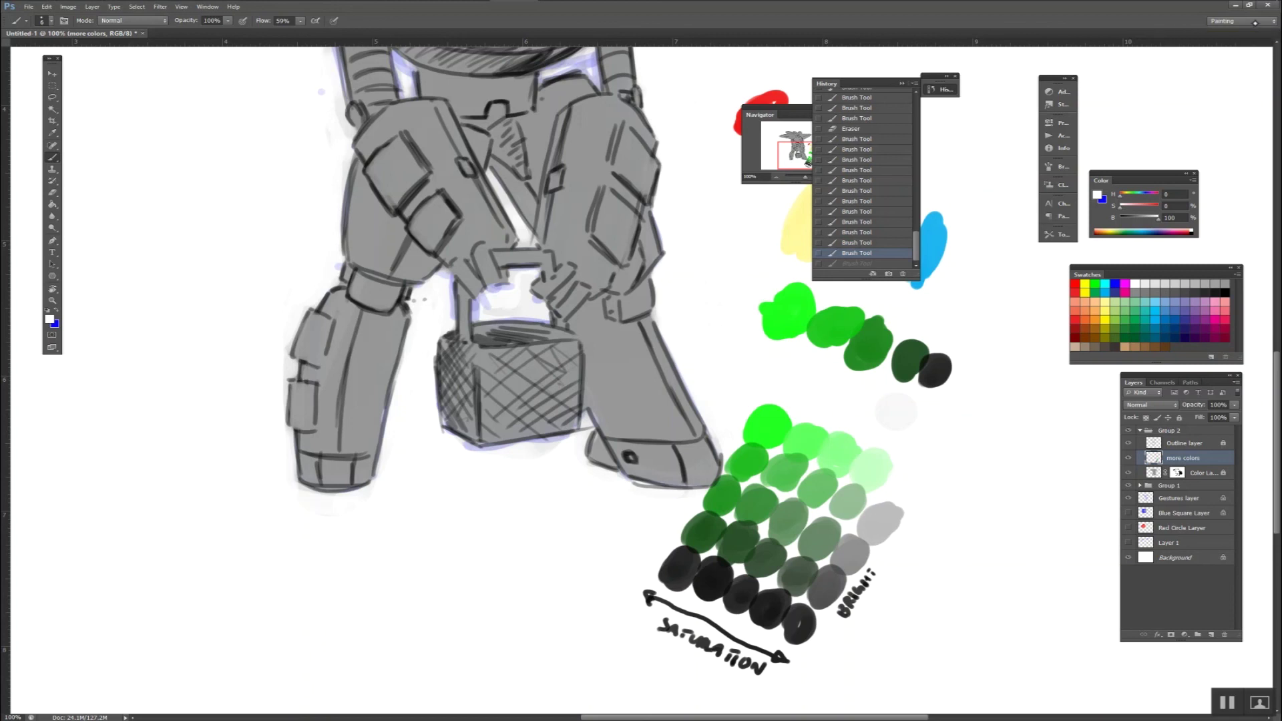
pyautogui.hotkey('ctrl', 'alt', 'z')
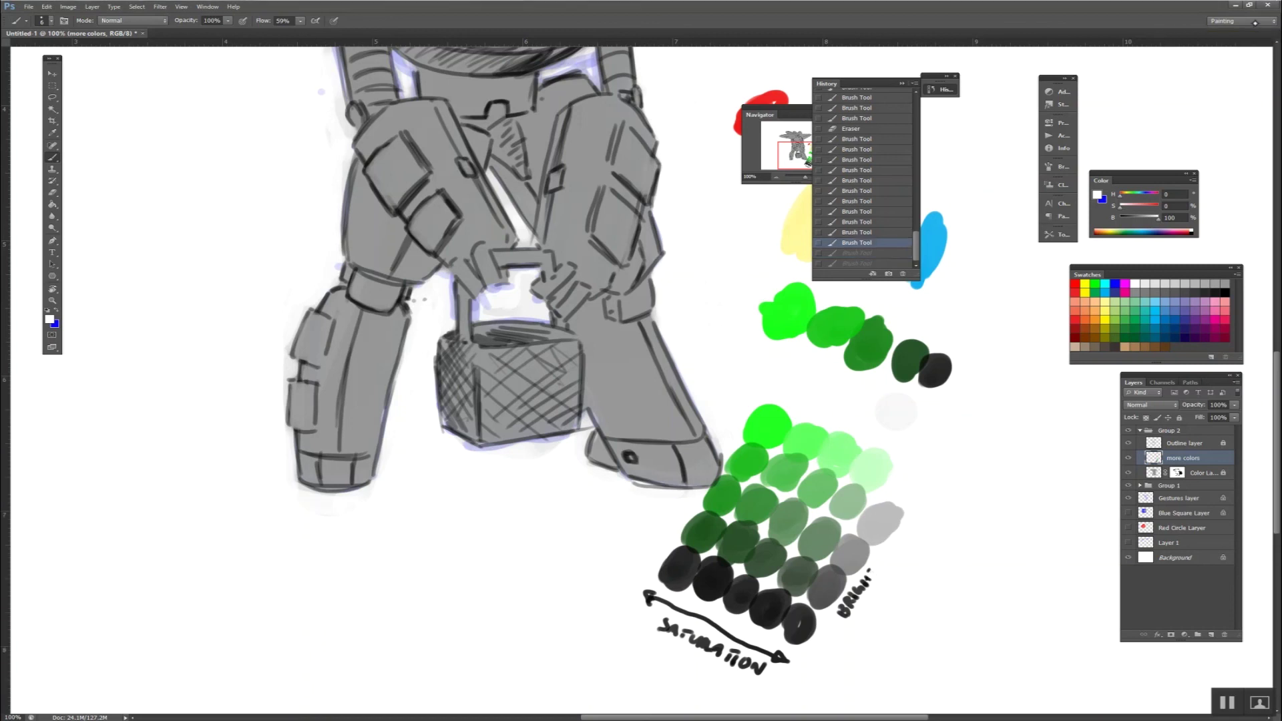
pyautogui.hotkey('ctrl', 'alt', 'z')
pyautogui.hotkey('ctrl', 'alt', 'z')
pyautogui.hotkey('ctrl', 'alt', 'z')
pyautogui.hotkey('ctrl', 'alt', 'z')
pyautogui.hotkey('ctrl', 'alt', 'z')
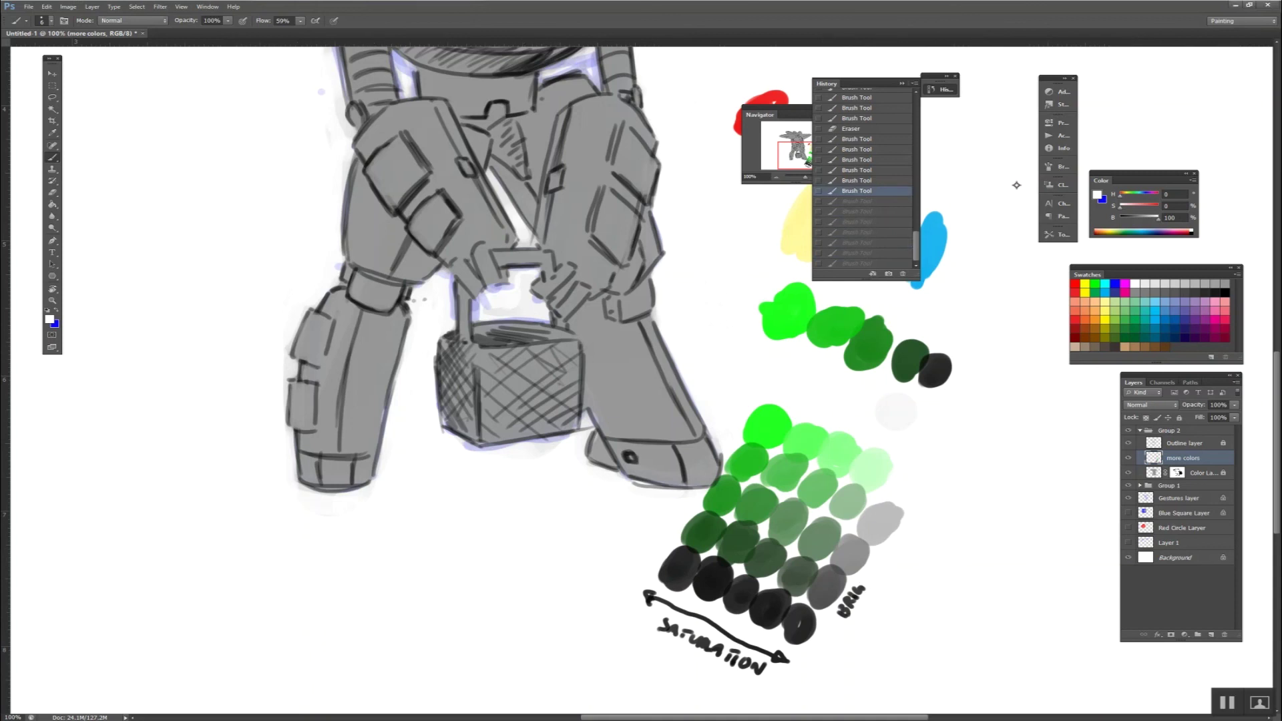
pyautogui.hotkey('ctrl', 'alt', 'z')
pyautogui.hotkey('ctrl', 'alt', 'z')
# Dismiss the reopened GeForce overlay and restore the latest Brush Tool state with full lettering.
pyautogui.hotkey('alt', 'z')
pyautogui.click(1040, 211)
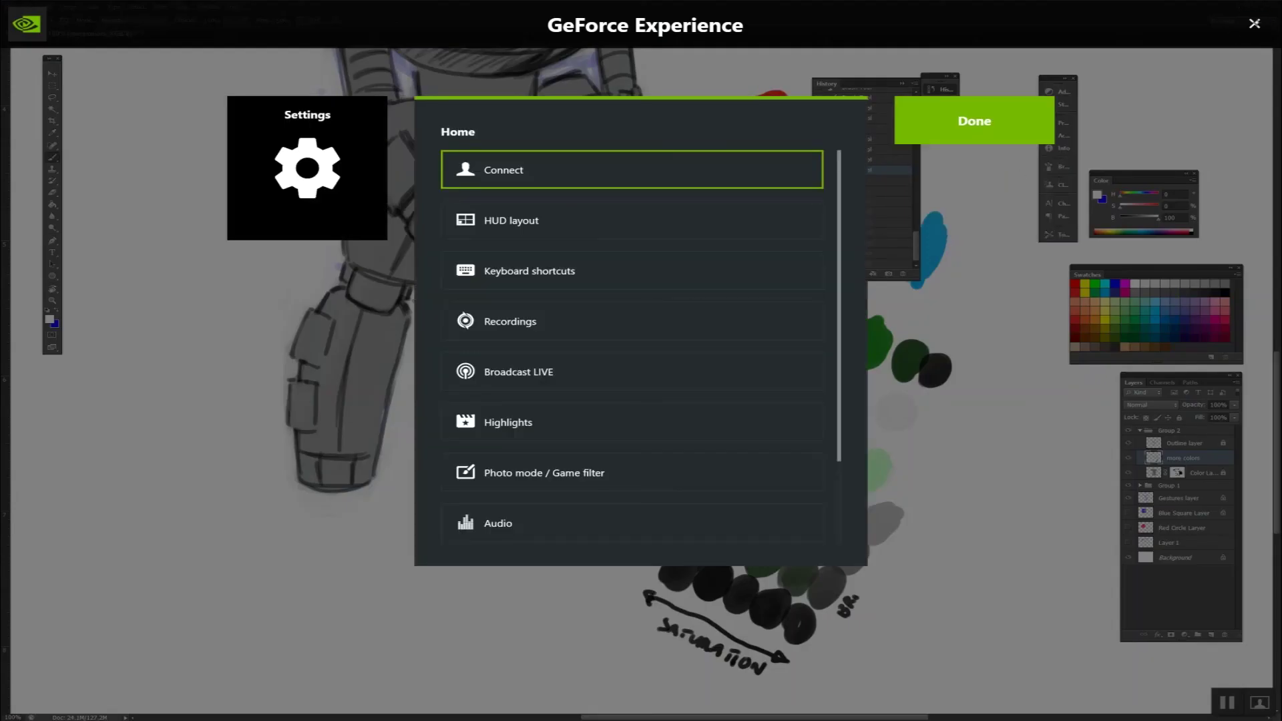
pyautogui.click(1254, 24)
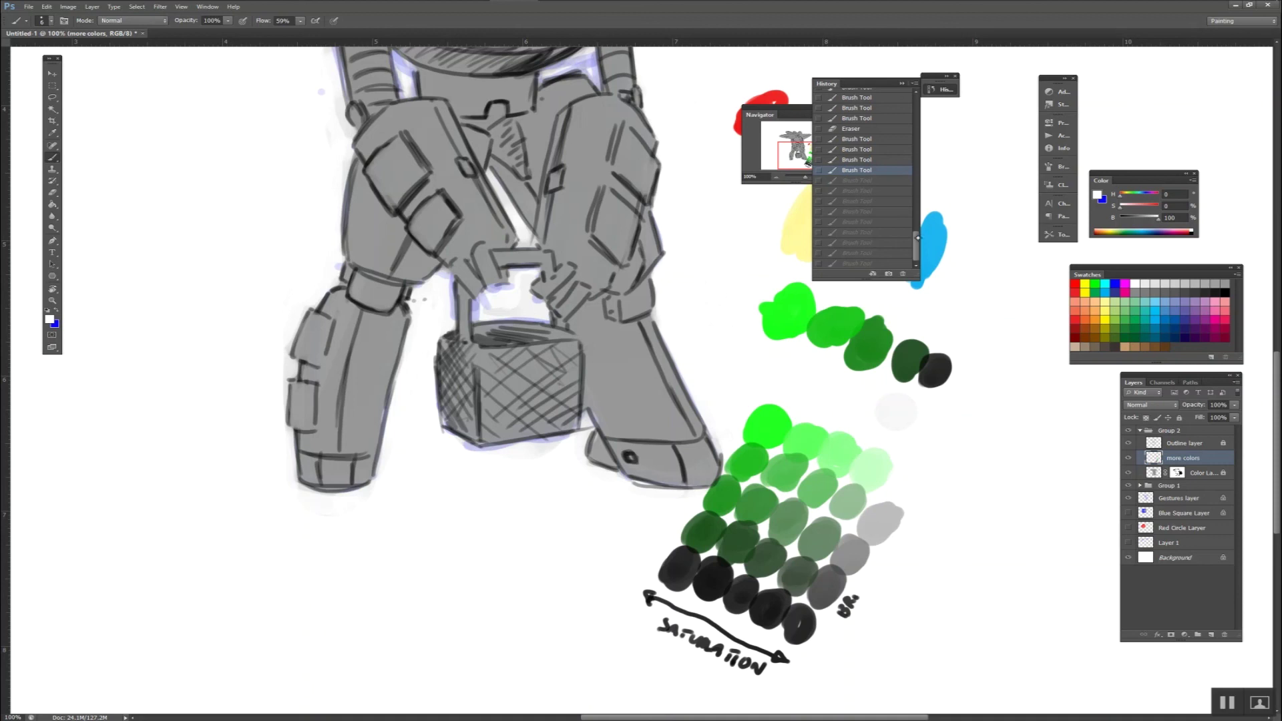
pyautogui.click(894, 263)
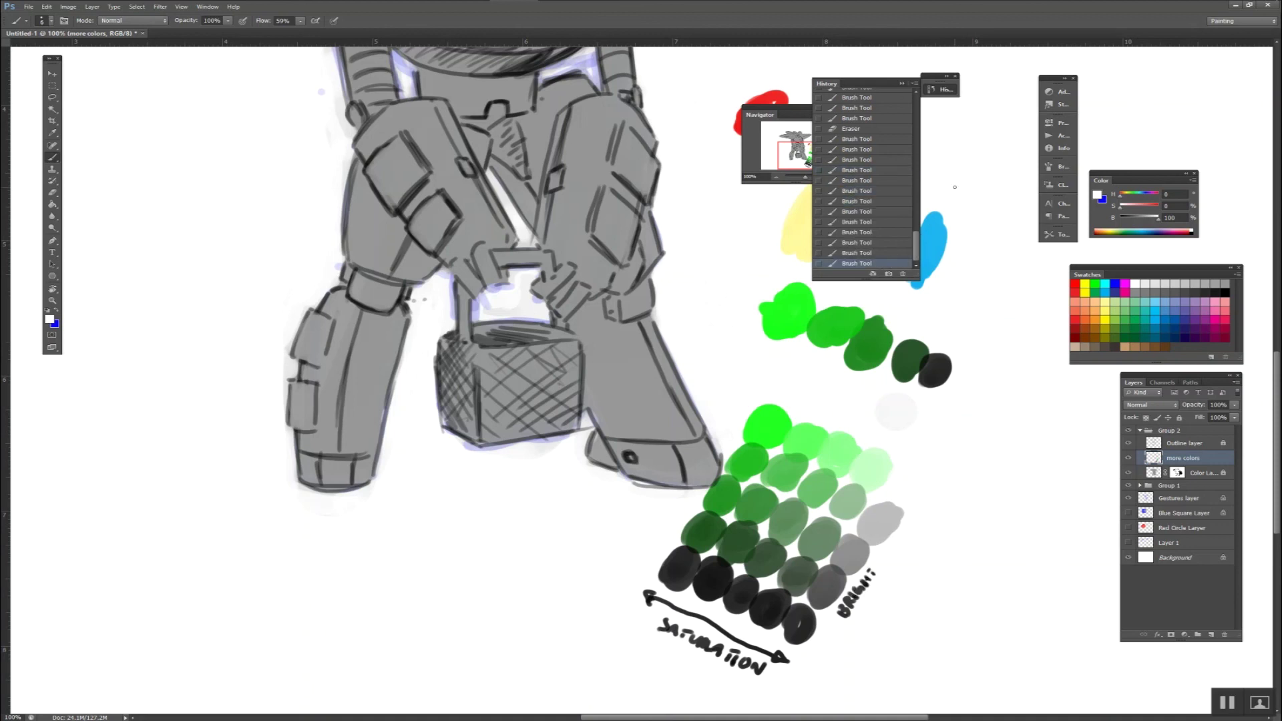